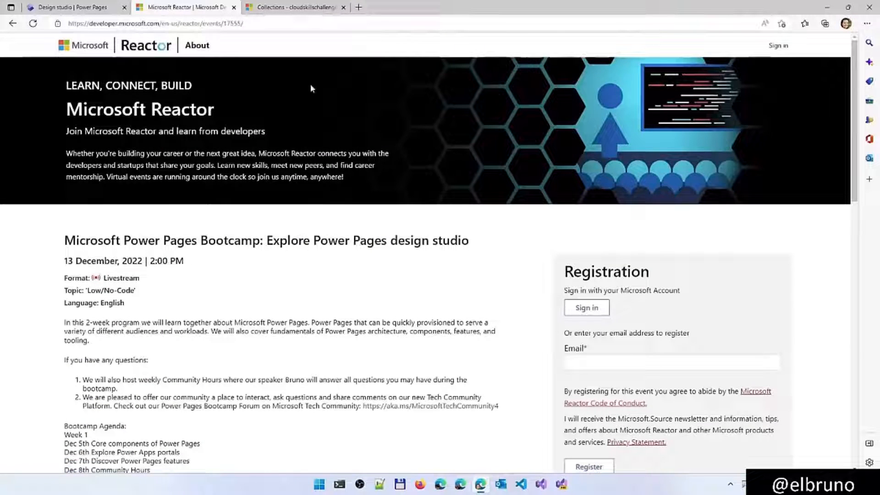
Review the bootcamp agenda and the Power Pages Cloud Skills Challenge link on the Microsoft Reactor event page
scroll(323, 315, "down", 2)
scroll(323, 315, "down", 5)
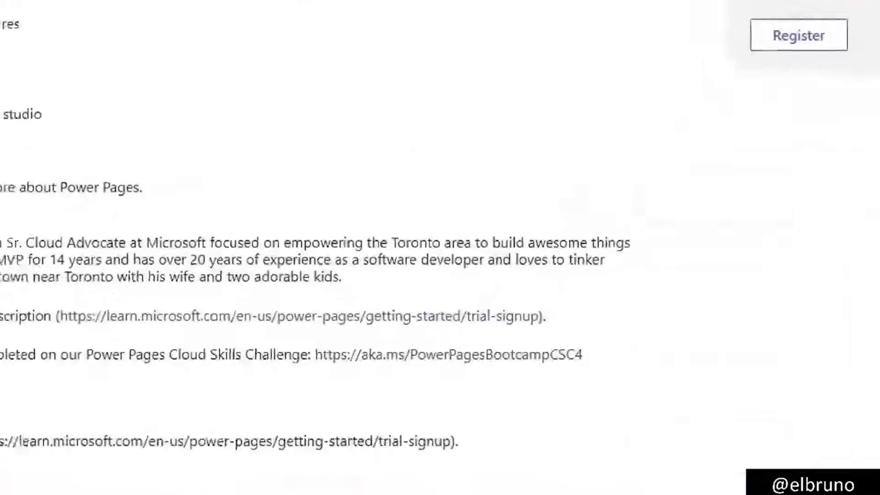
left_click_drag(311, 371, 561, 369)
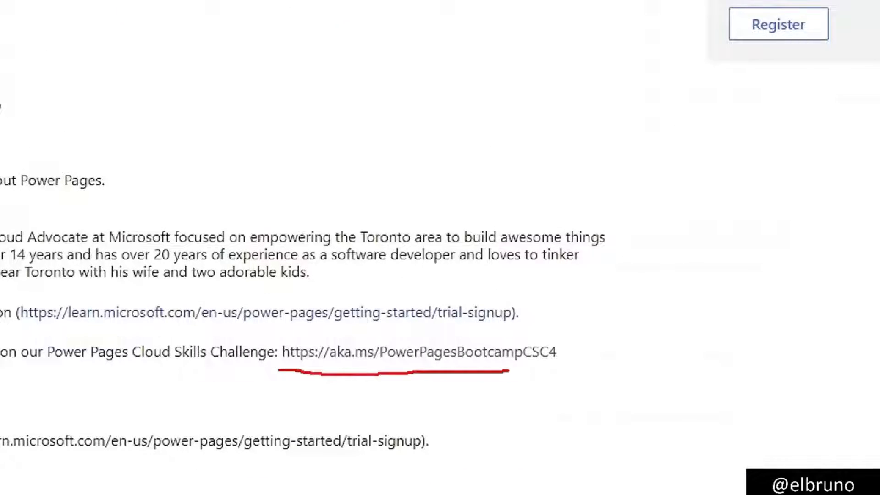
key("Escape")
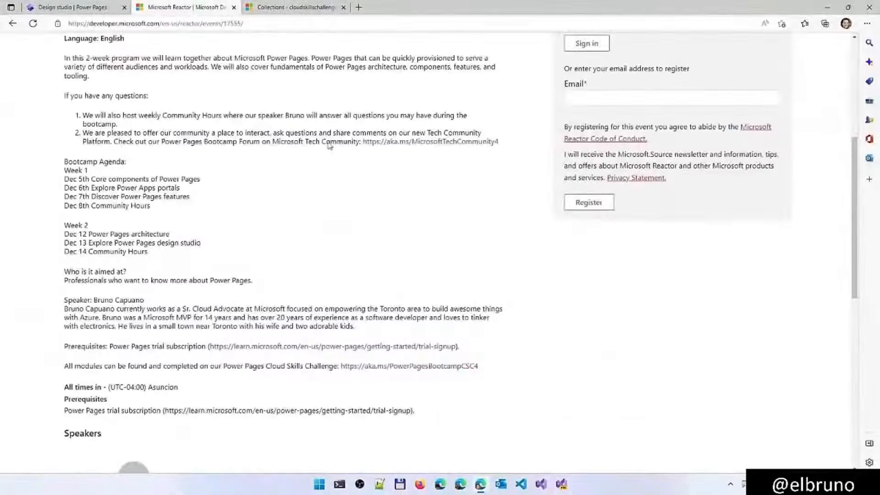
Open the Explore Power Pages design studio module from the Cloud Skills Challenge collection
left_click(293, 8)
scroll(391, 240, "down", 3)
scroll(391, 241, "down", 10)
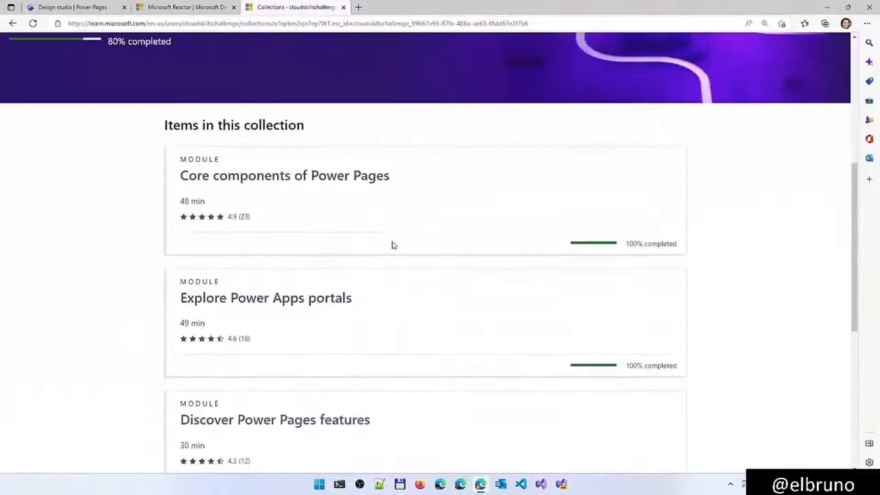
scroll(413, 302, "down", 2)
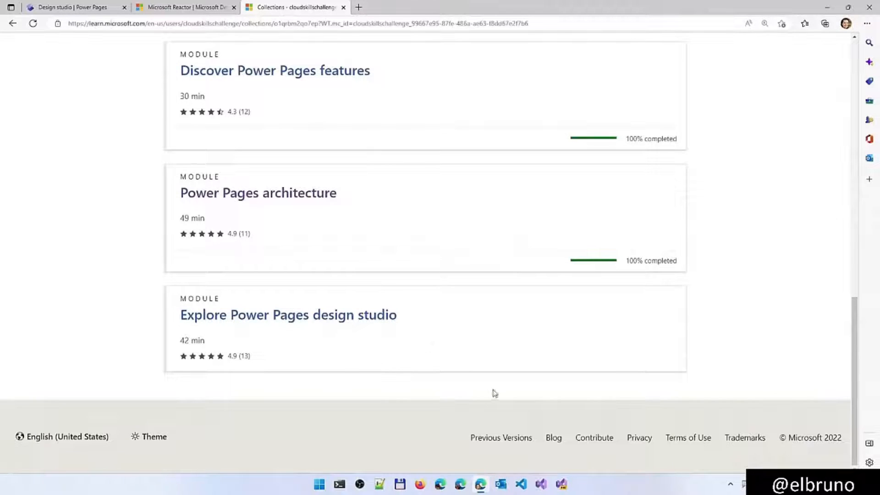
left_click(358, 328)
Review the module's learning objectives and open its unit Introduction to Power Pages design studio
scroll(406, 354, "down", 5)
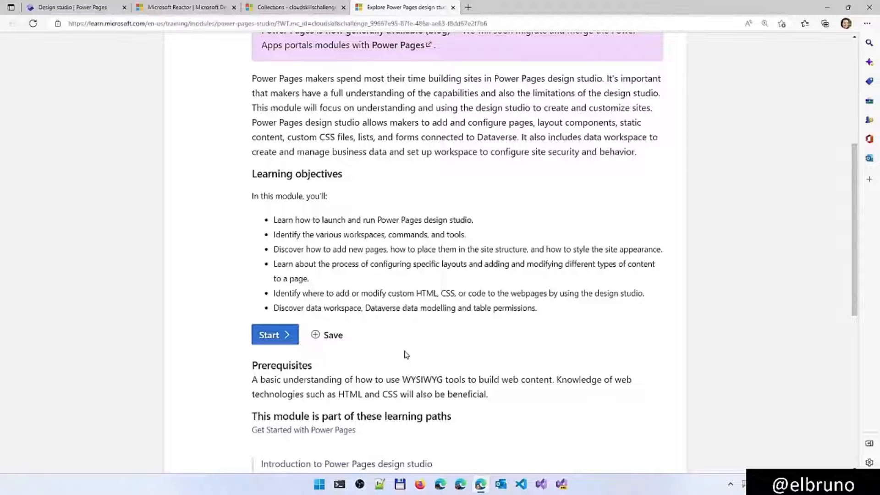
scroll(406, 354, "down", 4)
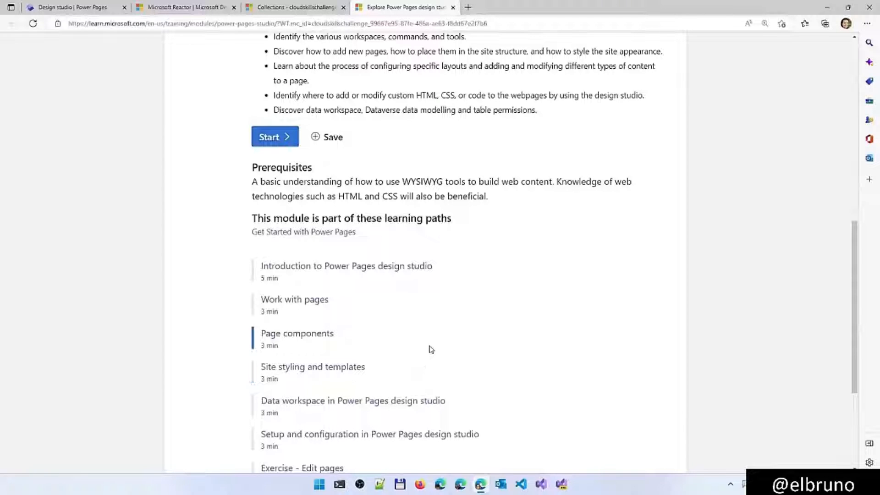
left_click(398, 271)
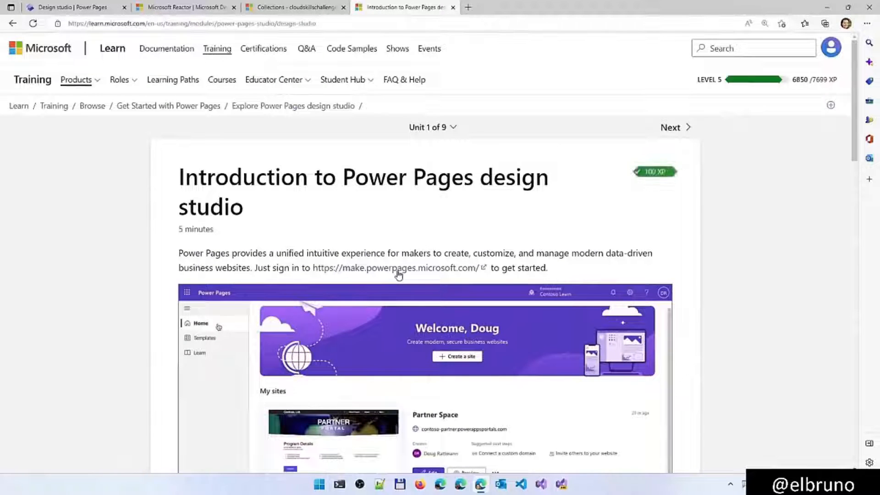
Read through the introduction unit and continue to the Create a page section of the Work with pages unit
scroll(409, 309, "down", 3)
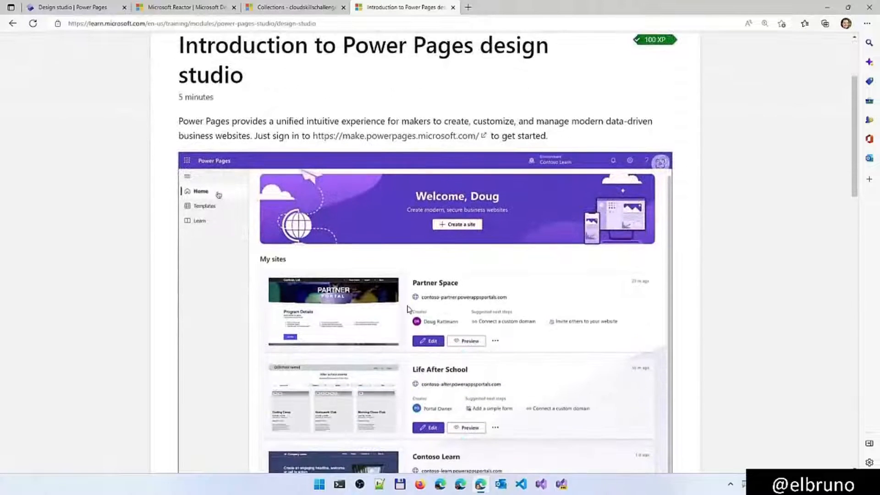
scroll(407, 309, "down", 2)
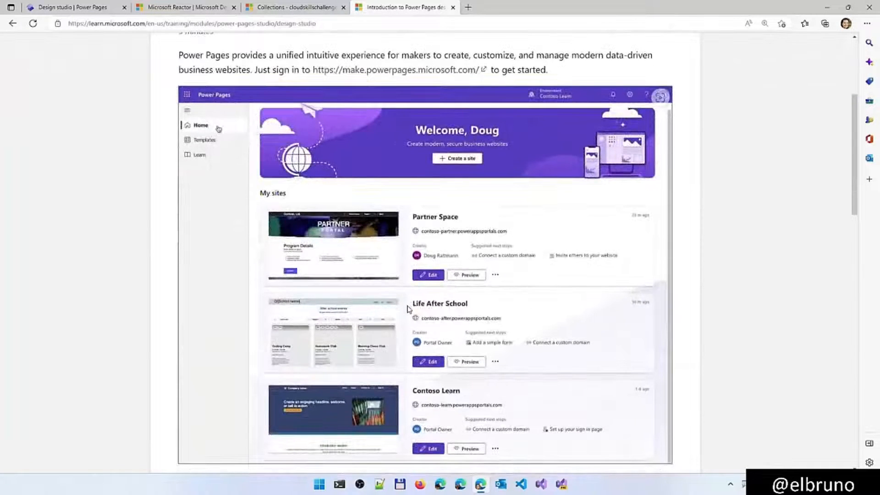
scroll(408, 309, "down", 3)
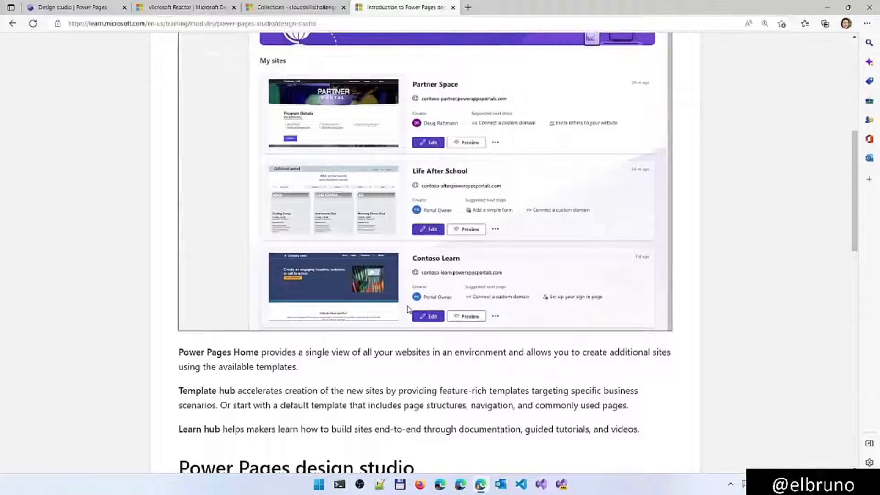
scroll(408, 309, "down", 8)
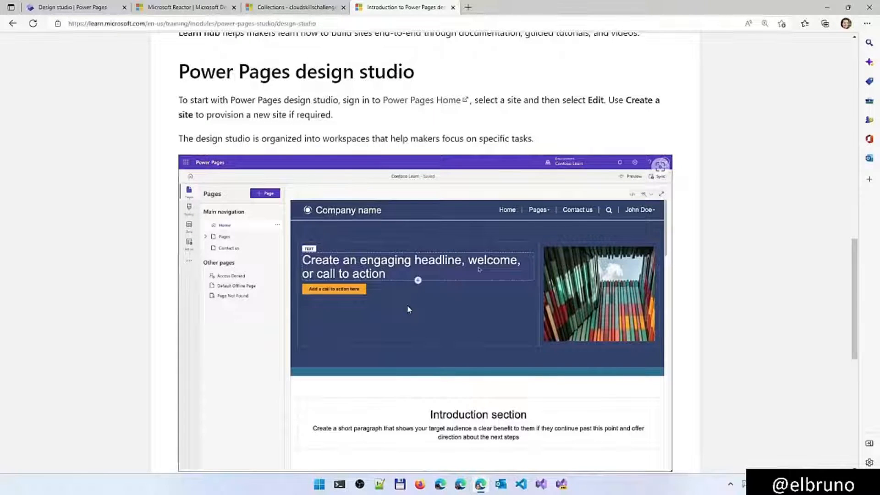
scroll(409, 310, "down", 2)
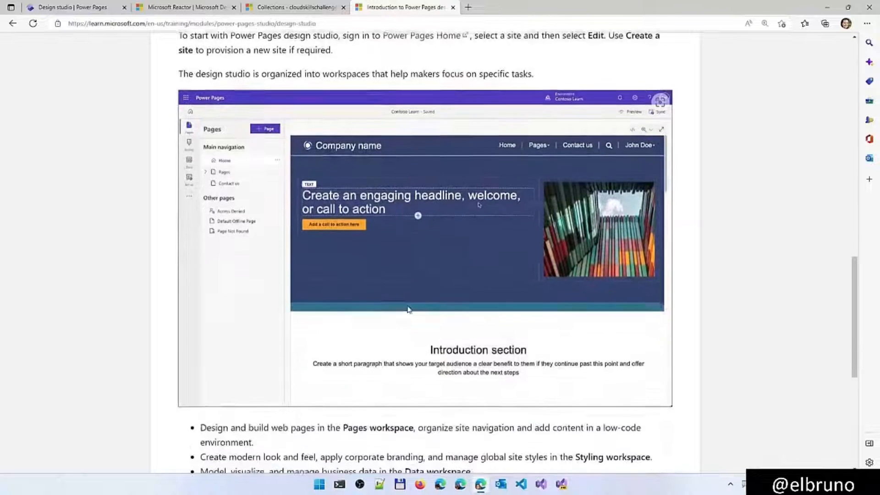
scroll(410, 310, "down", 3)
scroll(409, 309, "down", 2)
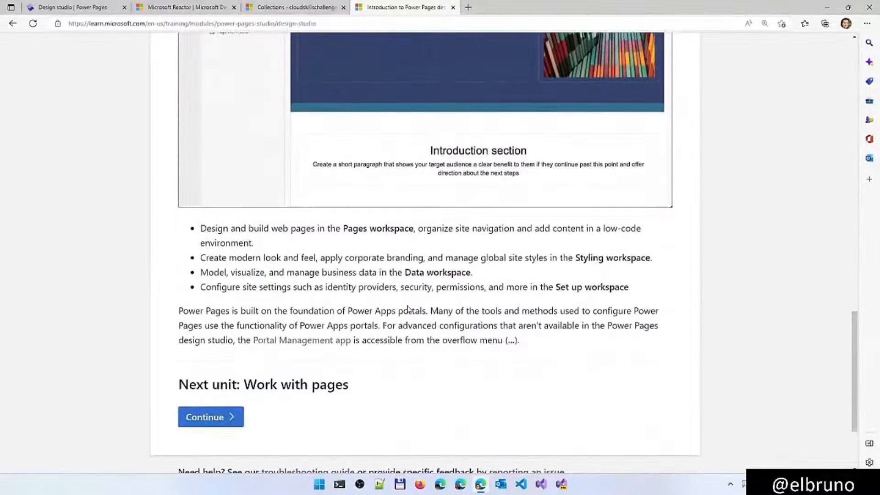
left_click(211, 417)
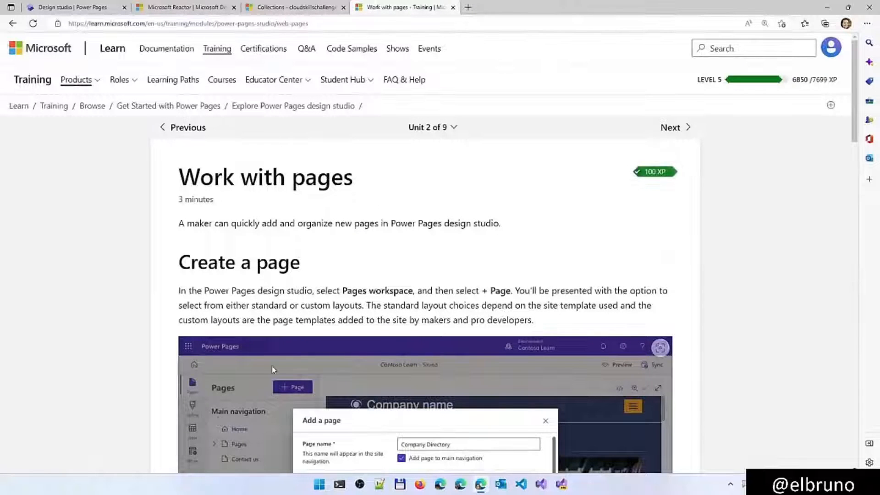
scroll(272, 368, "down", 5)
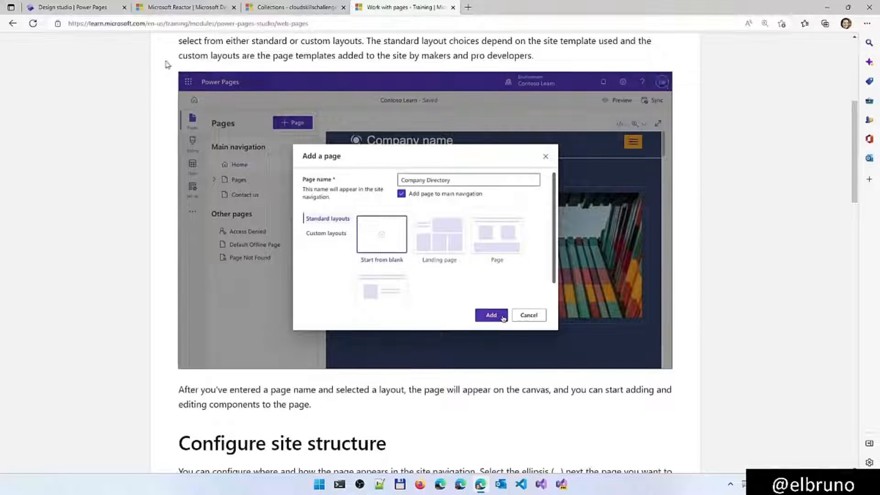
Switch to the Power Pages design studio, start adding a page, and examine the standard and custom layouts on offer
left_click(97, 8)
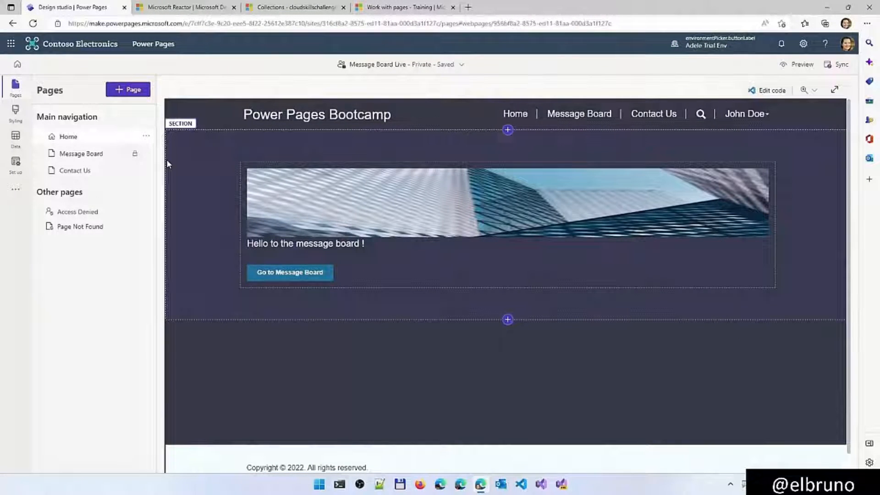
left_click(130, 94)
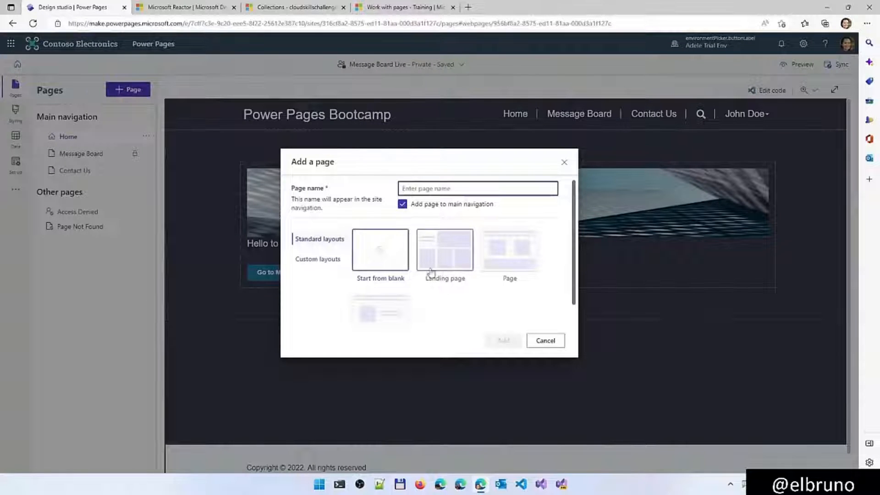
scroll(420, 300, "down", 1)
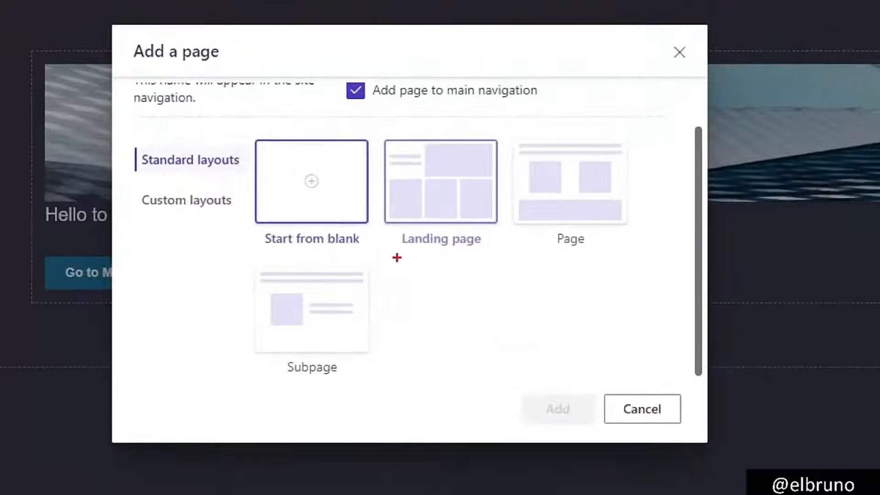
left_click_drag(421, 265, 489, 256)
left_click_drag(545, 253, 614, 253)
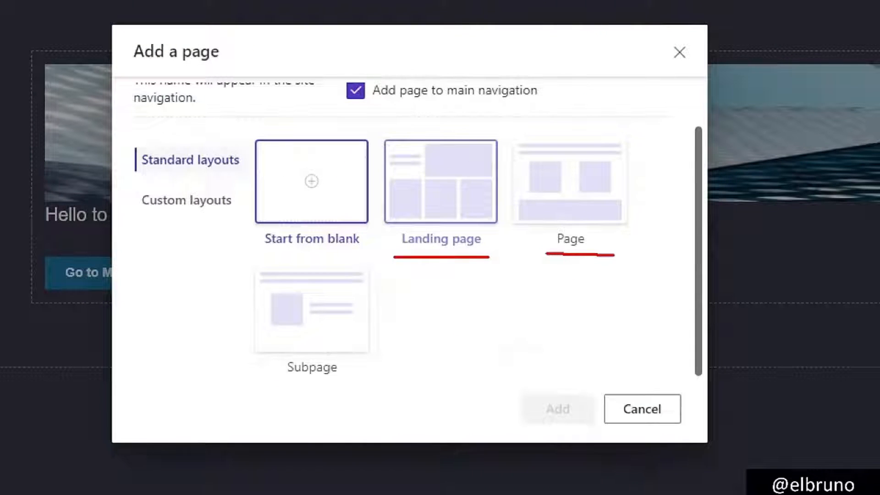
left_click_drag(258, 392, 381, 392)
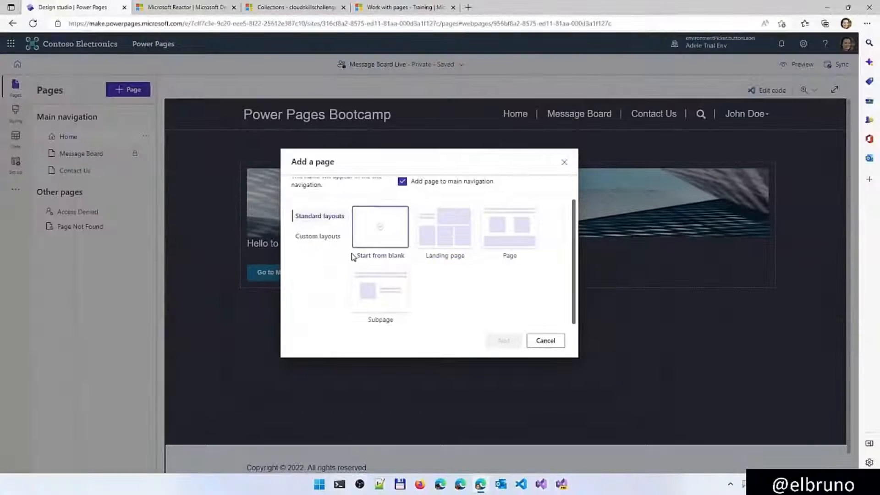
left_click(186, 200)
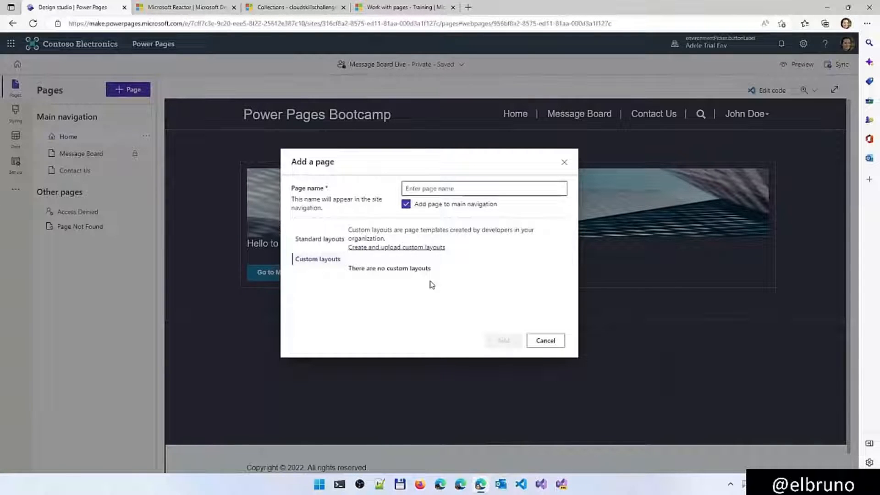
left_click(325, 239)
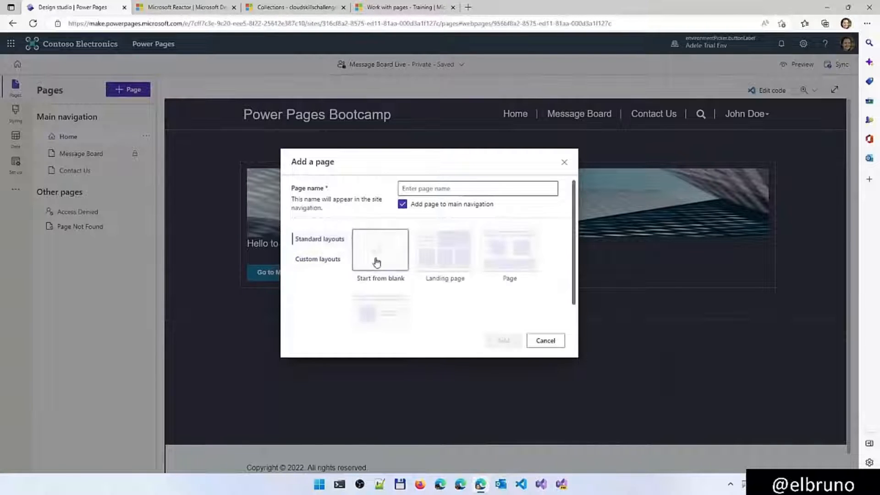
Add a page named Demo Page to the main navigation, using the Start from blank layout
left_click(416, 190)
type("Demo P")
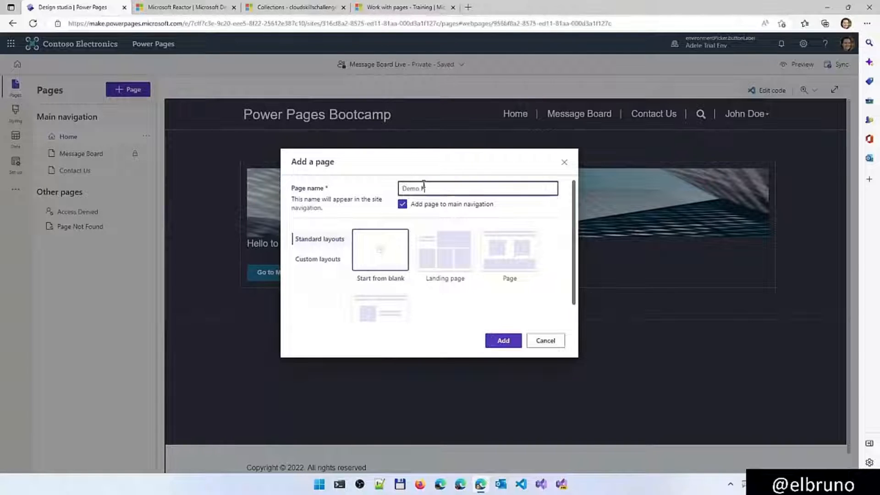
type("age")
left_click(502, 343)
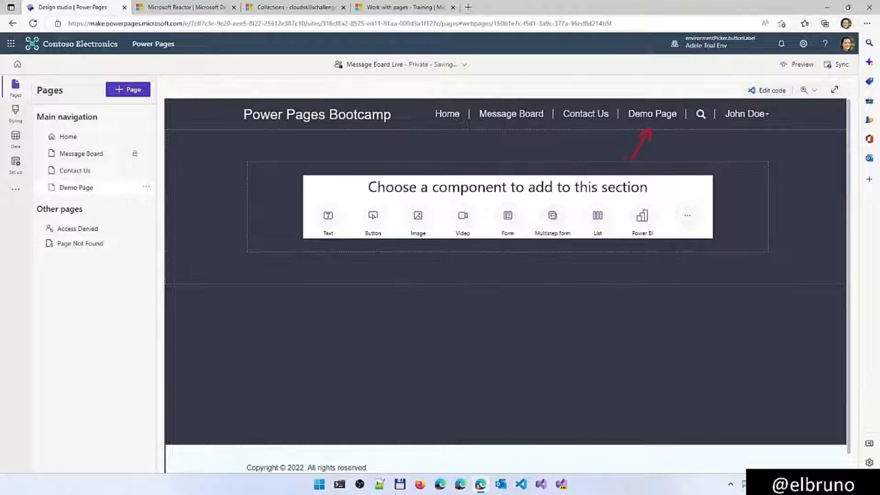
key("Escape")
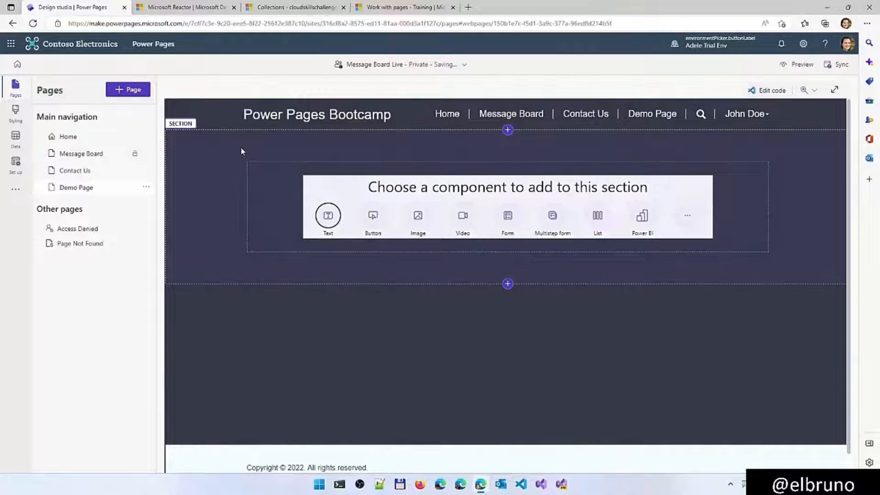
Select the empty section on Demo Page and examine its available column layouts
left_click(203, 139)
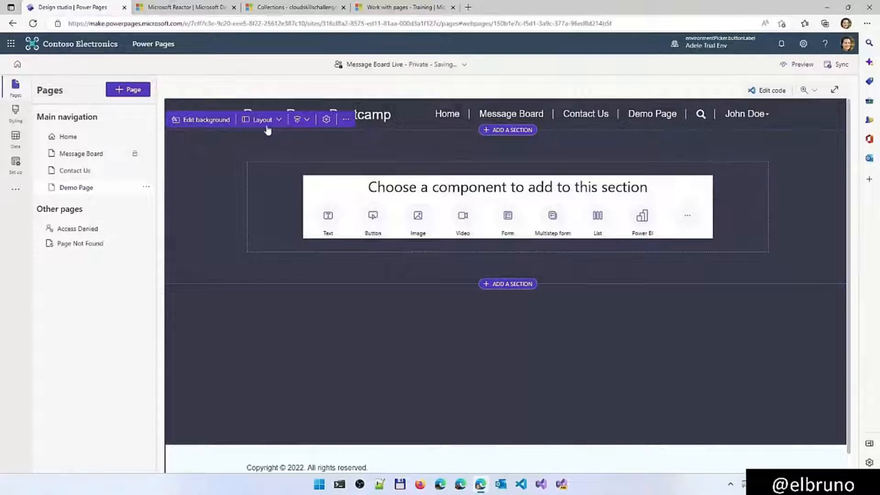
left_click(270, 119)
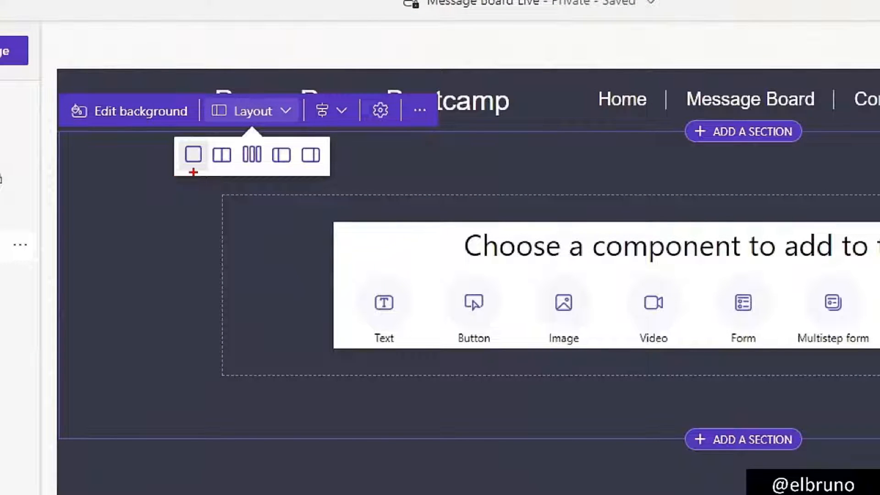
left_click_drag(209, 172, 232, 169)
left_click_drag(242, 171, 328, 170)
key("Escape")
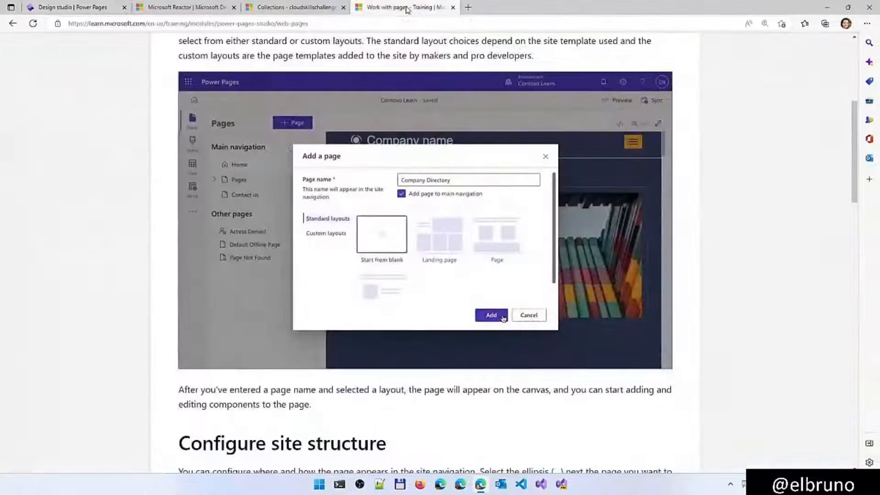
Return to the Work with pages training unit and review the page actions under Configure site structure
left_click(406, 7)
scroll(460, 296, "down", 10)
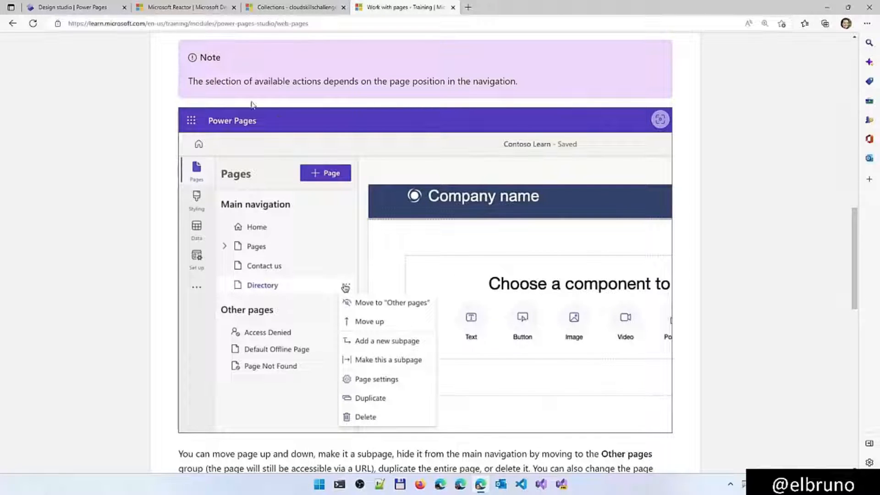
In the design studio, add a page named Demo SubPage 1 with the Page layout and include it in the main navigation
left_click(98, 7)
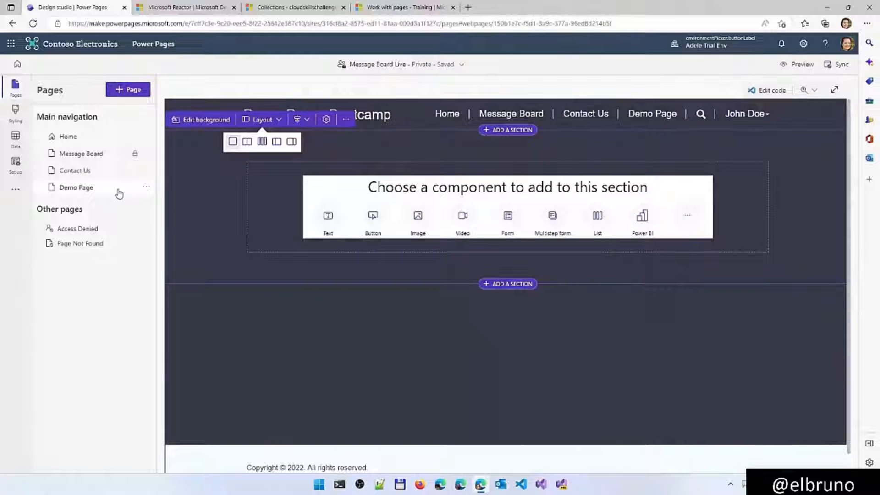
left_click(133, 94)
left_click(431, 189)
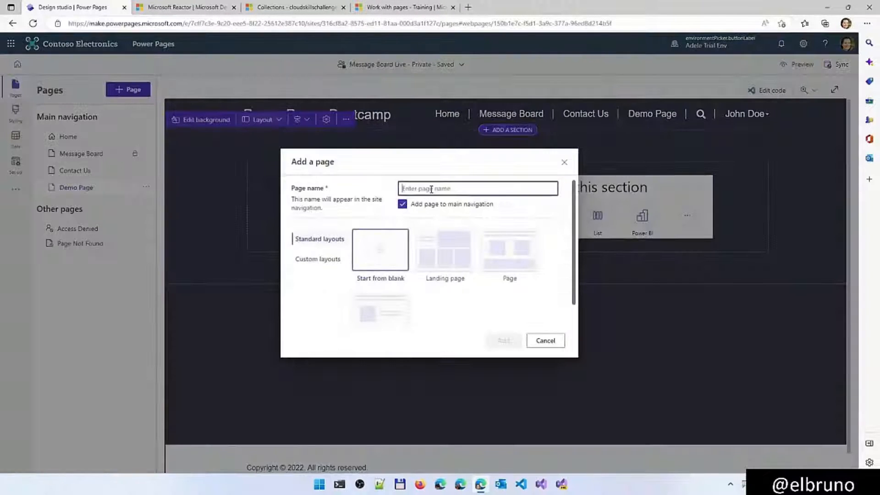
type("Demo Sub")
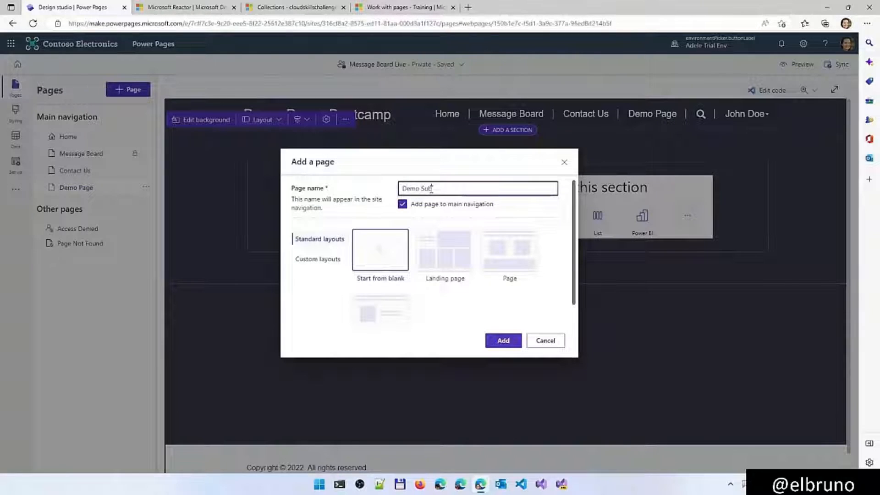
type("Page 1")
left_click(436, 209)
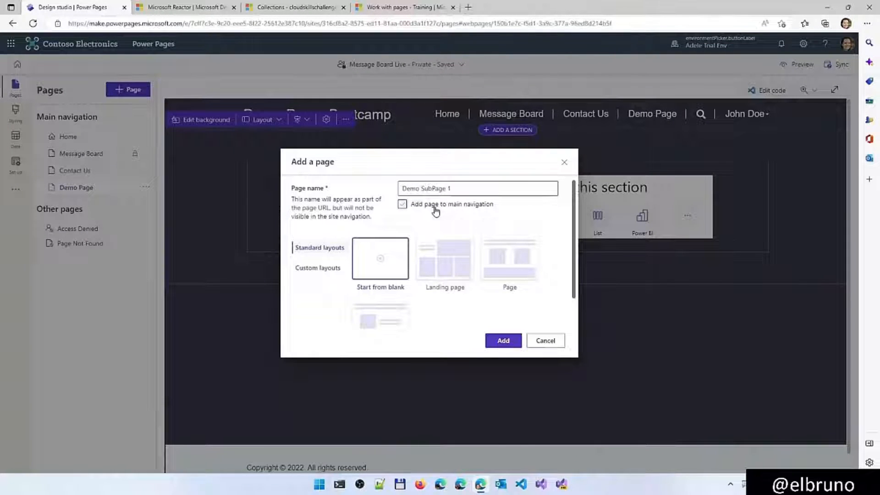
left_click(517, 276)
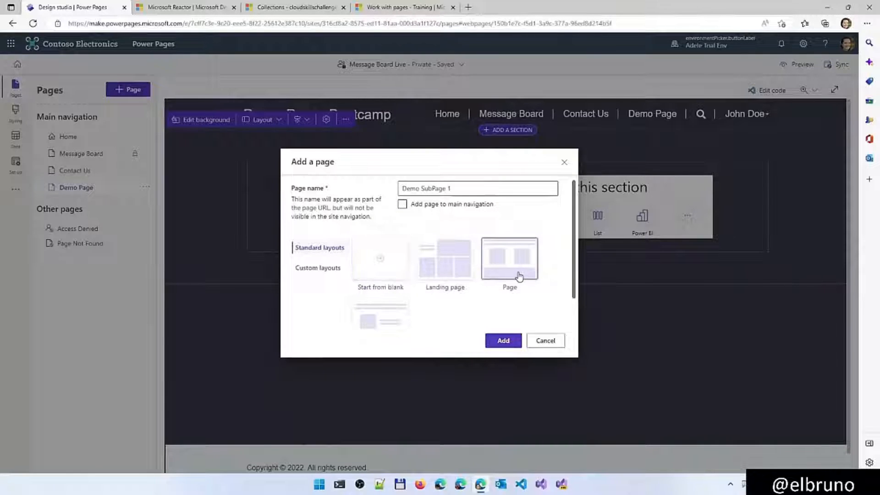
left_click(477, 206)
left_click(511, 343)
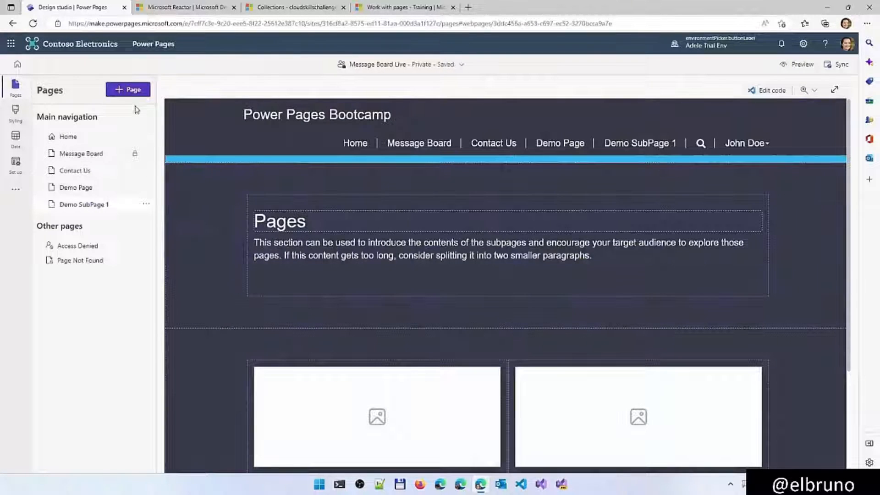
Add a page named Demo SubPage 2 to the main navigation, using the fourth standard layout with an image beside text
left_click(134, 89)
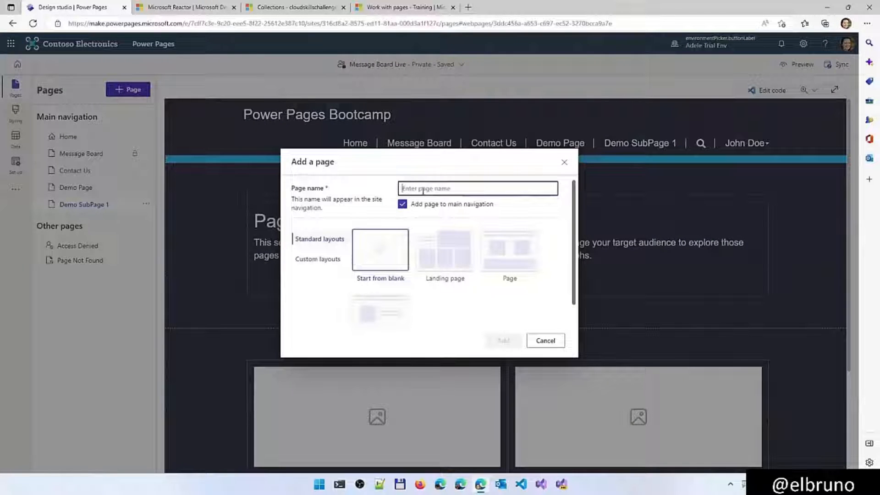
type("Demo SubPag")
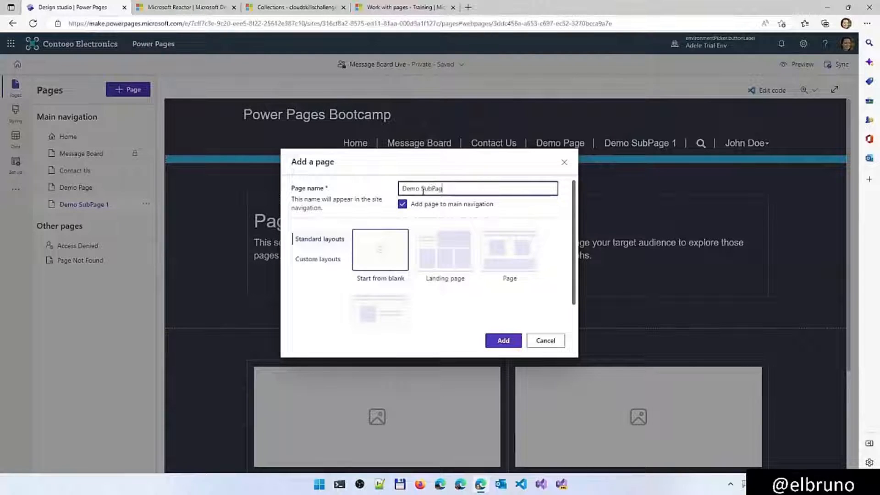
type("e 2")
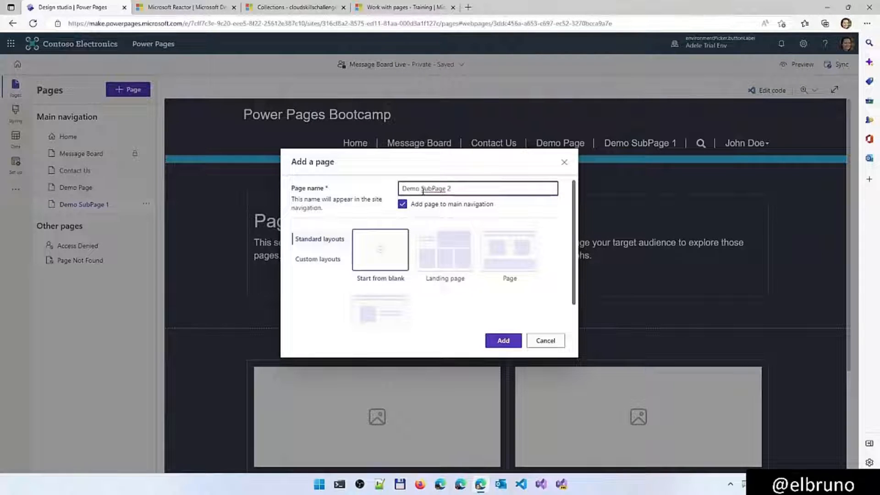
left_click(380, 310)
left_click(507, 340)
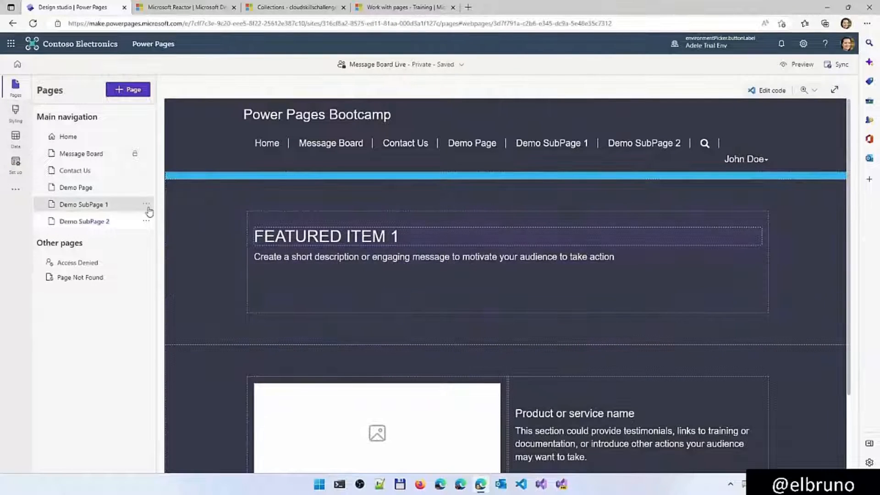
Turn Demo SubPage 1 and Demo SubPage 2 into subpages of Demo Page
left_click(146, 205)
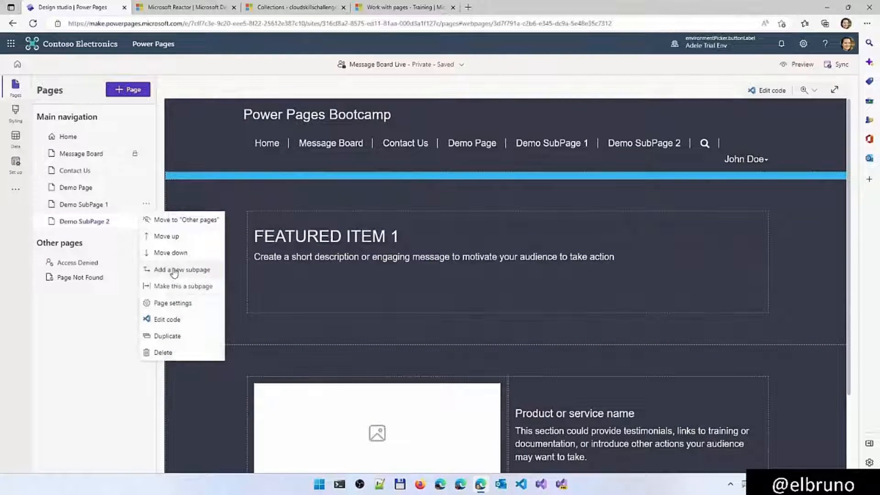
left_click(178, 287)
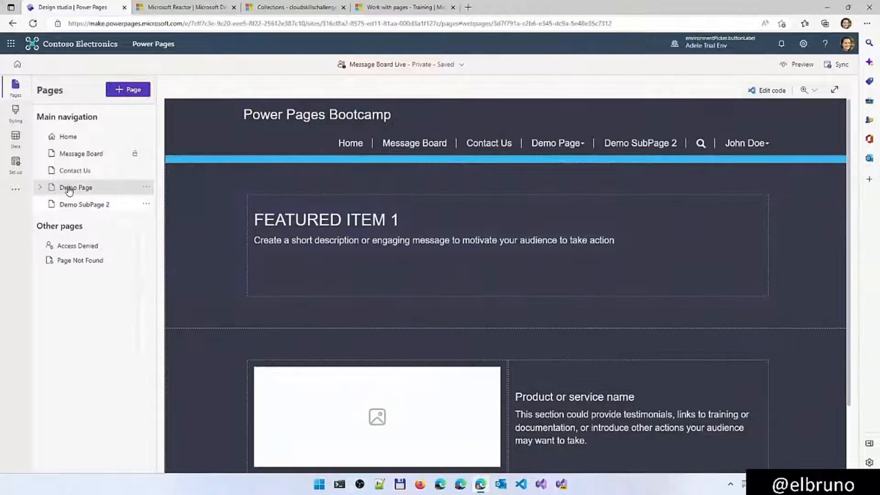
left_click(40, 186)
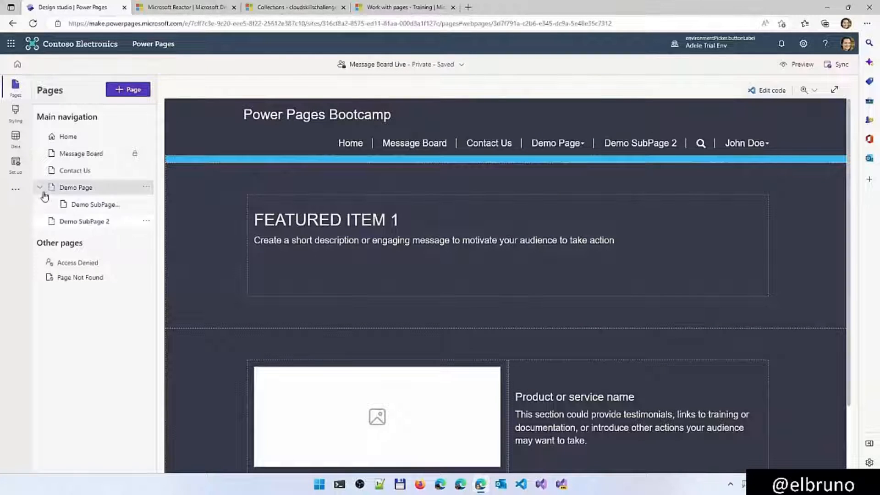
left_click(147, 223)
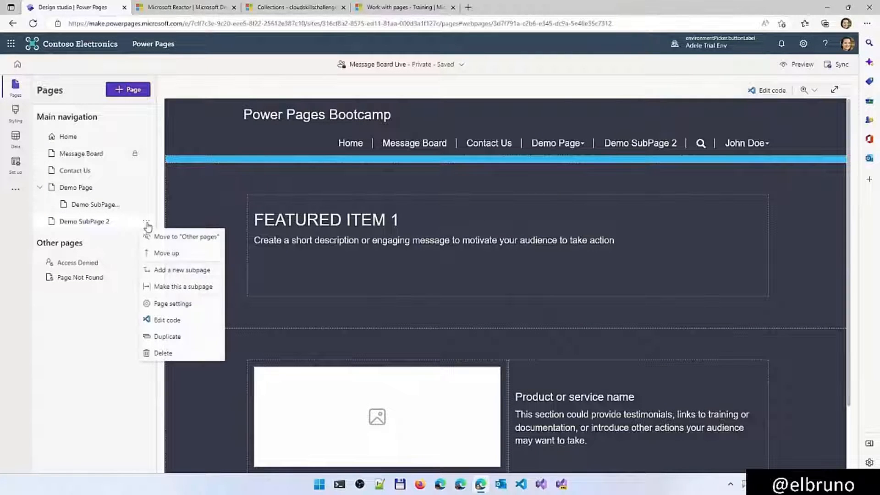
left_click(175, 288)
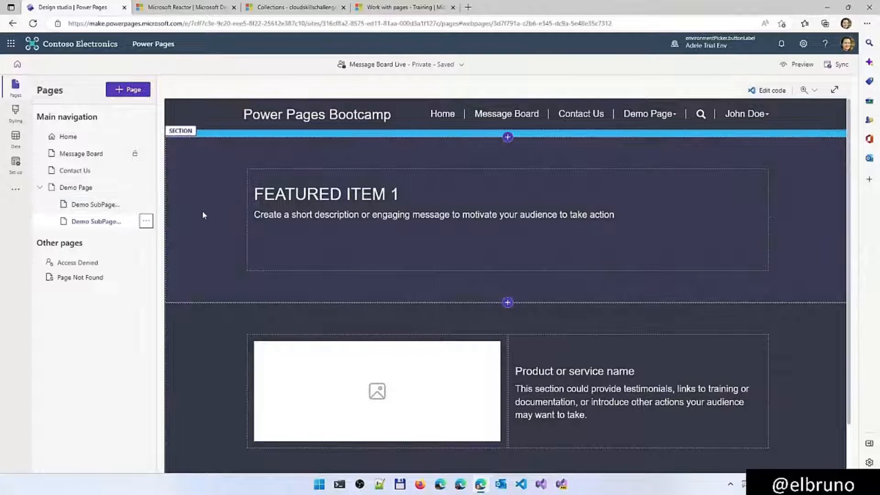
Preview the site in the browser and examine the entries in the Demo Page navigation submenu
left_click(791, 68)
left_click(780, 91)
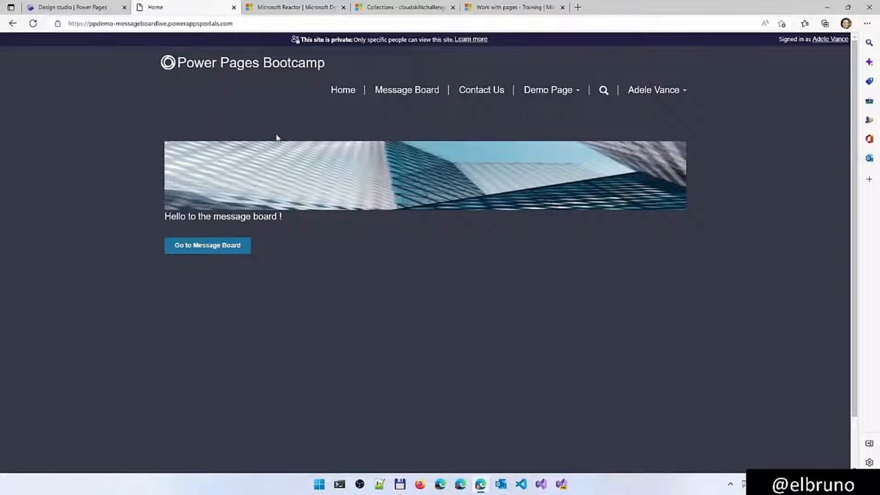
left_click(557, 93)
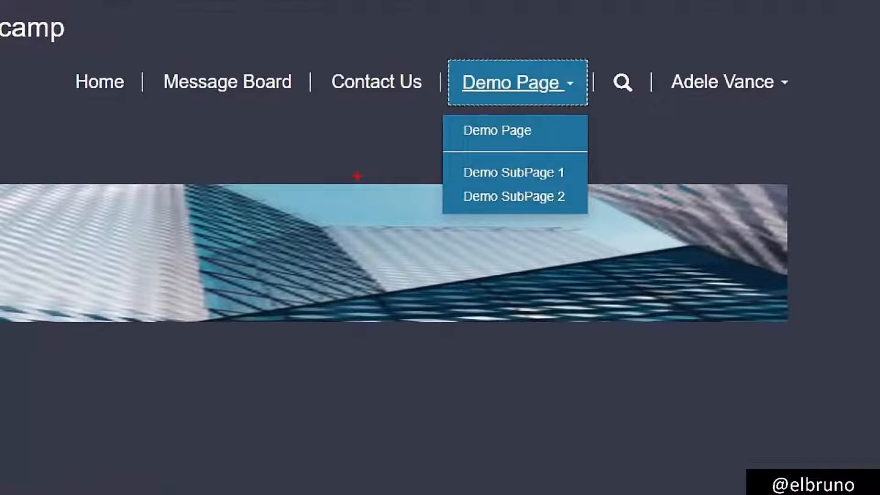
left_click_drag(392, 133, 450, 133)
left_click_drag(392, 180, 454, 172)
left_click_drag(386, 212, 450, 203)
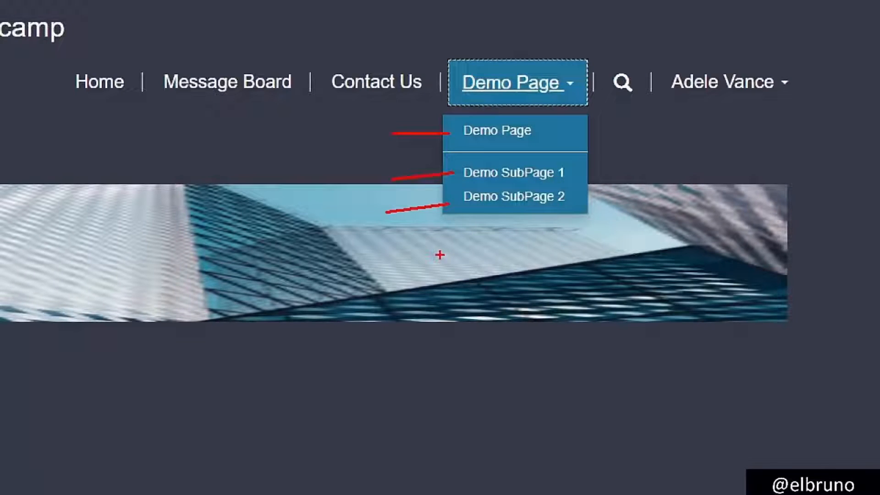
key("Escape")
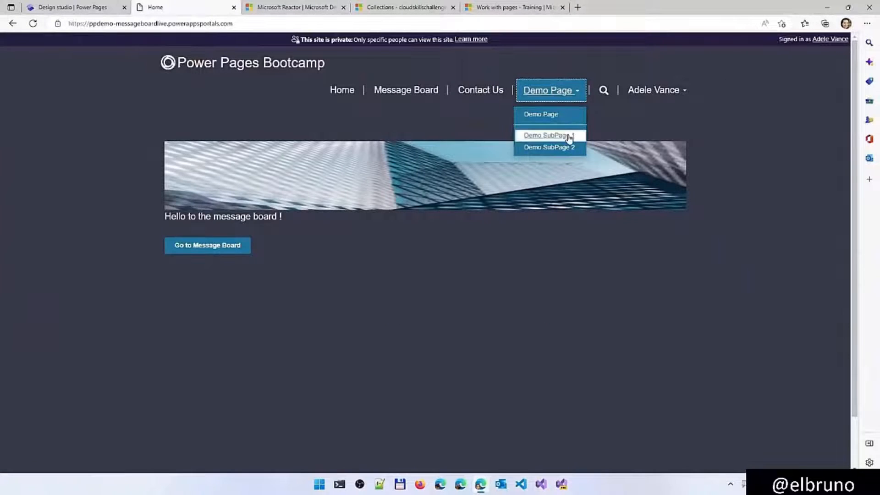
Open Demo SubPage 1 in the previewed site and place the preview in its own window beside the design studio
left_click(550, 173)
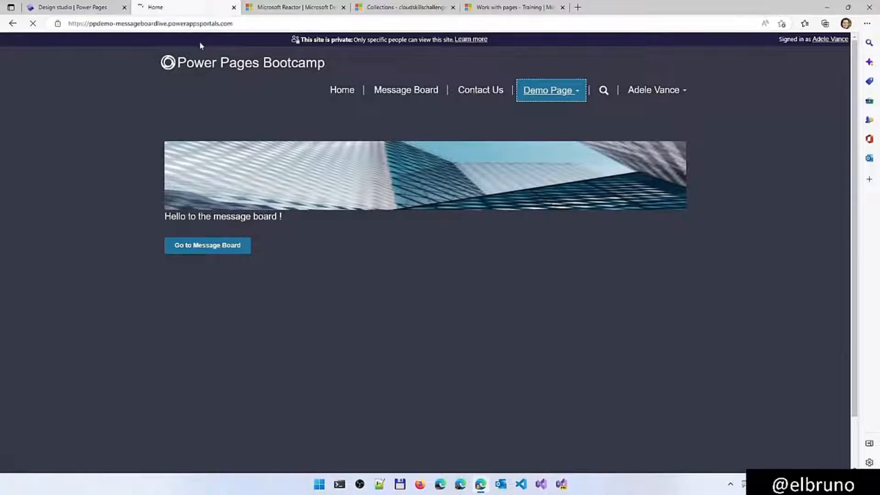
left_click_drag(188, 7, 332, 129)
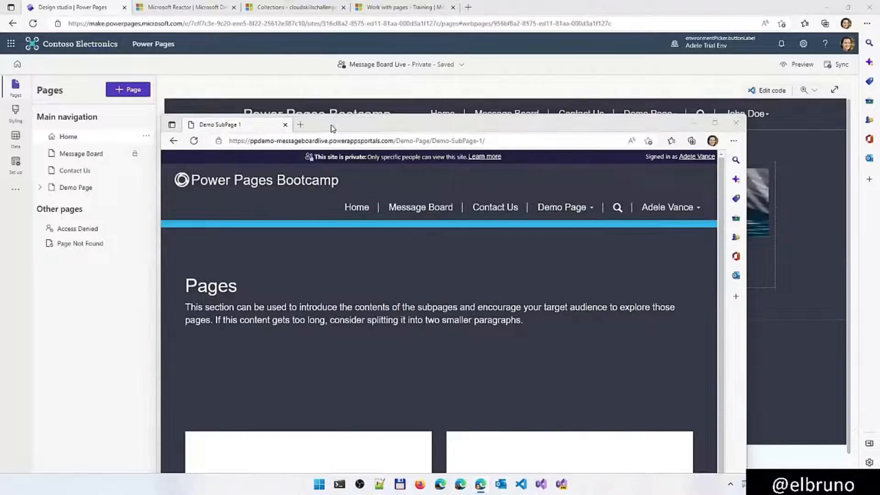
key("super+Left")
left_click(505, 139)
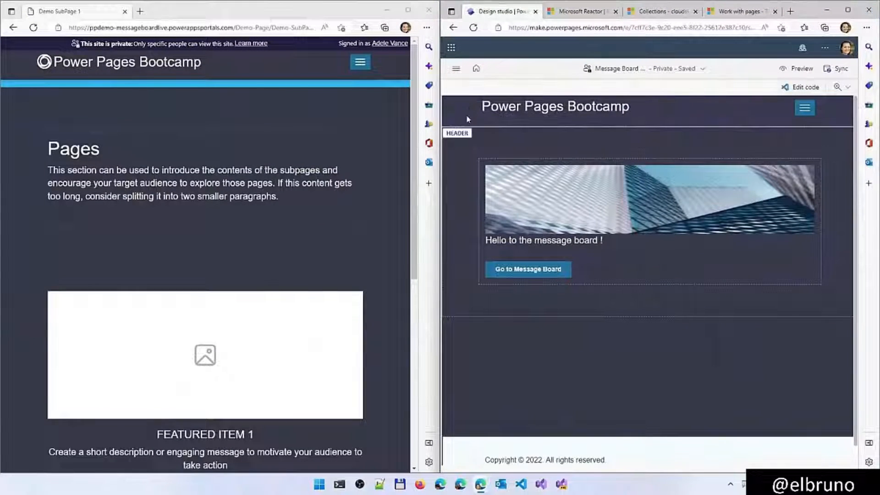
Open Demo SubPage 1 from under Demo Page in the design studio
left_click(456, 69)
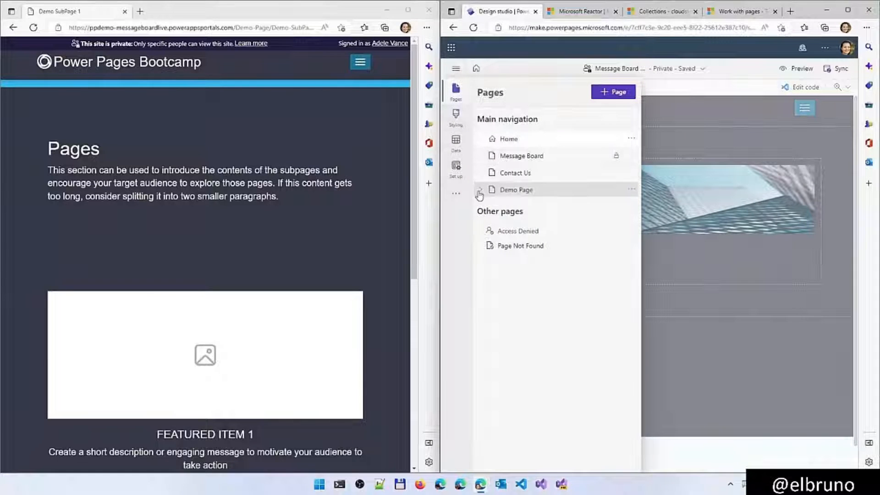
left_click(480, 189)
left_click(527, 210)
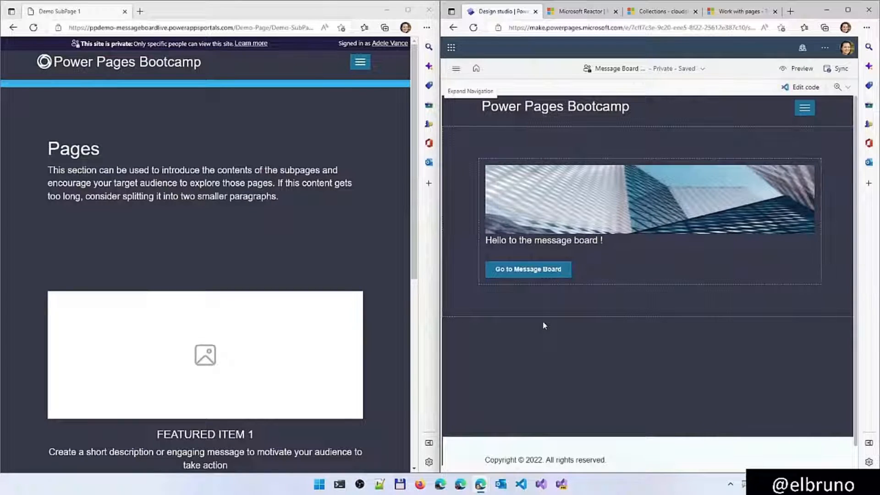
Look over Demo SubPage 1 in the previewed site, and go to Demo SubPage 2 through the site's navigation
scroll(378, 293, "down", 4)
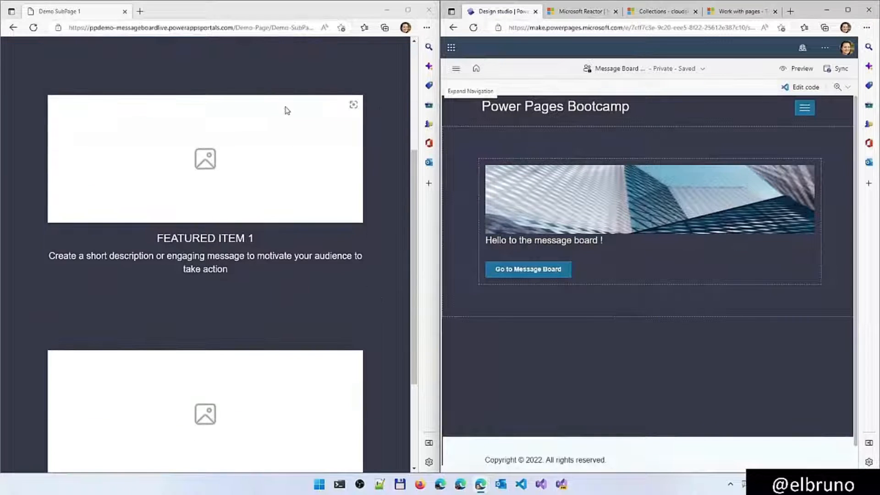
scroll(293, 133, "up", 5)
left_click(360, 62)
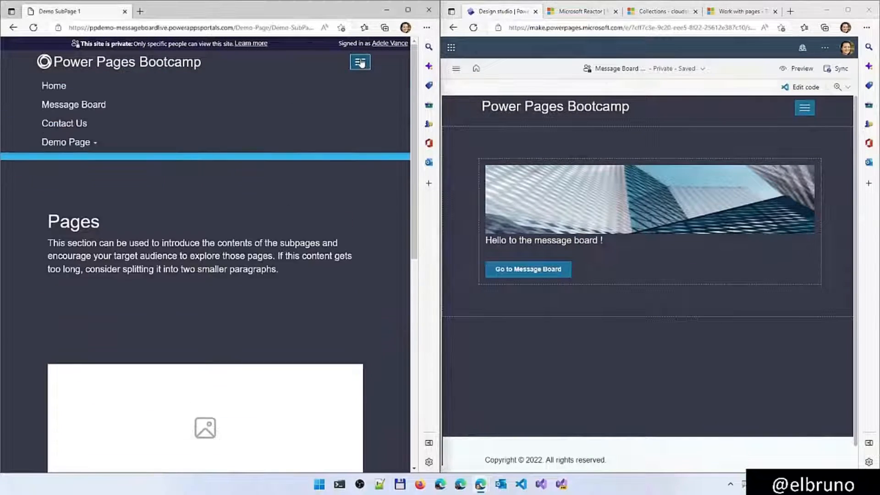
left_click(94, 143)
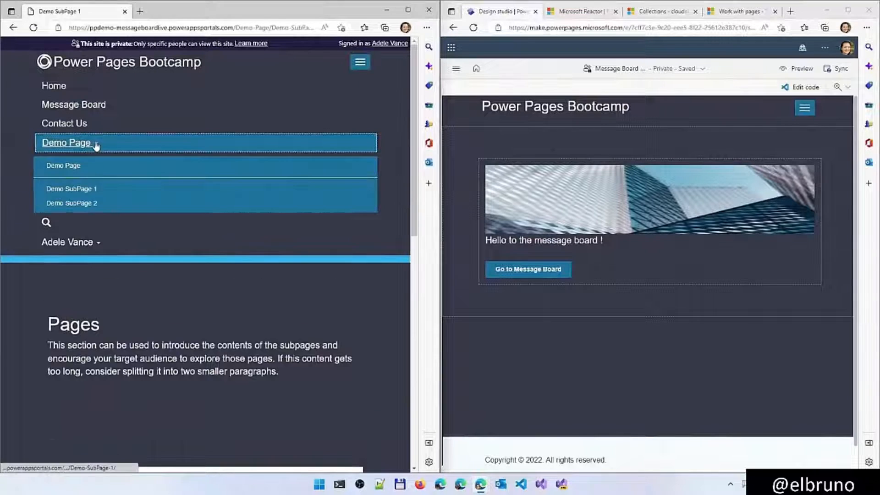
left_click(91, 206)
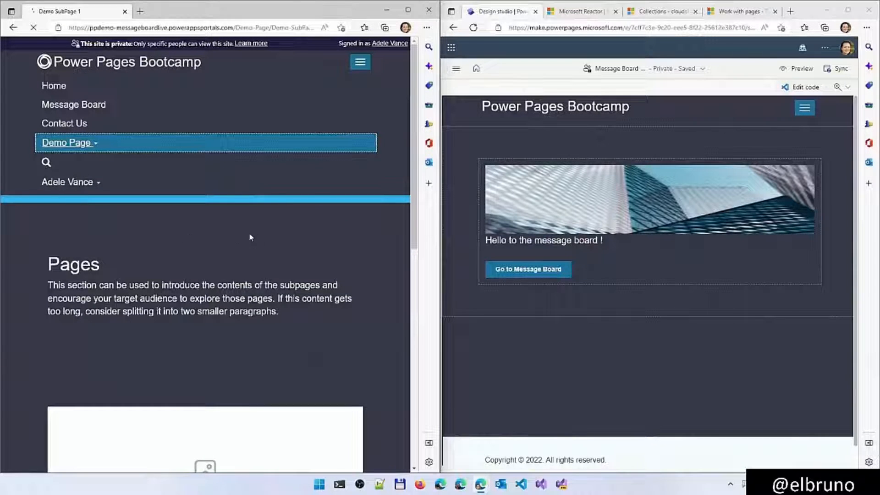
Open Demo SubPage 2 in the design studio and compare the canvas content with the site preview
left_click(452, 71)
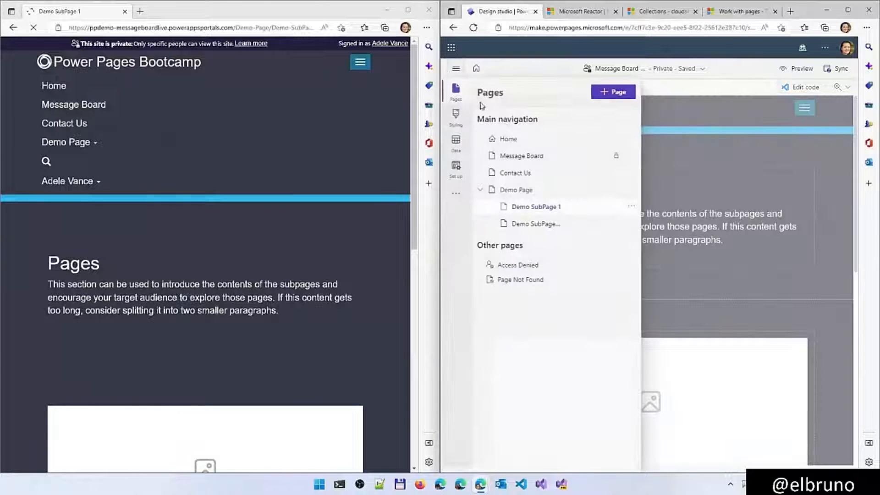
left_click(549, 225)
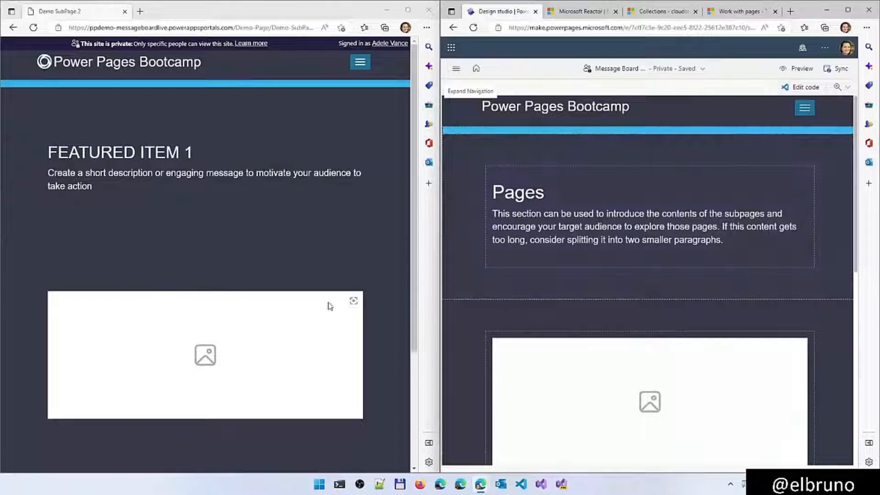
scroll(545, 315, "down", 3)
scroll(544, 314, "down", 4)
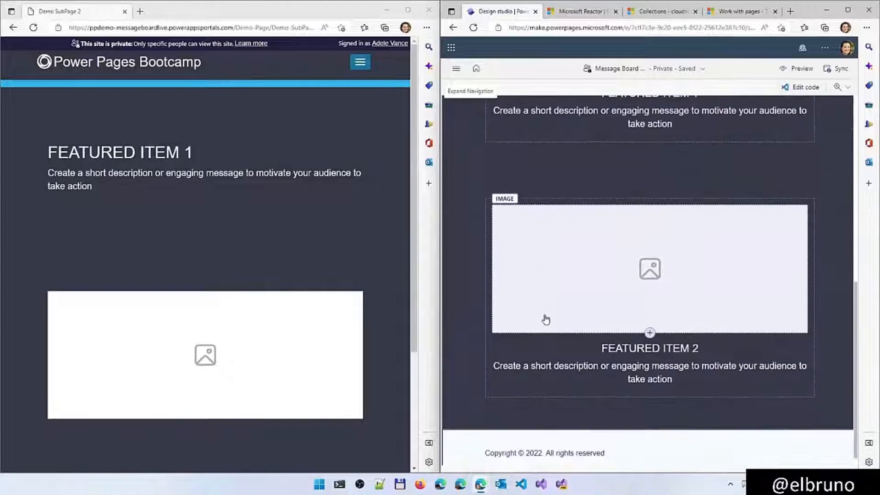
scroll(544, 314, "up", 7)
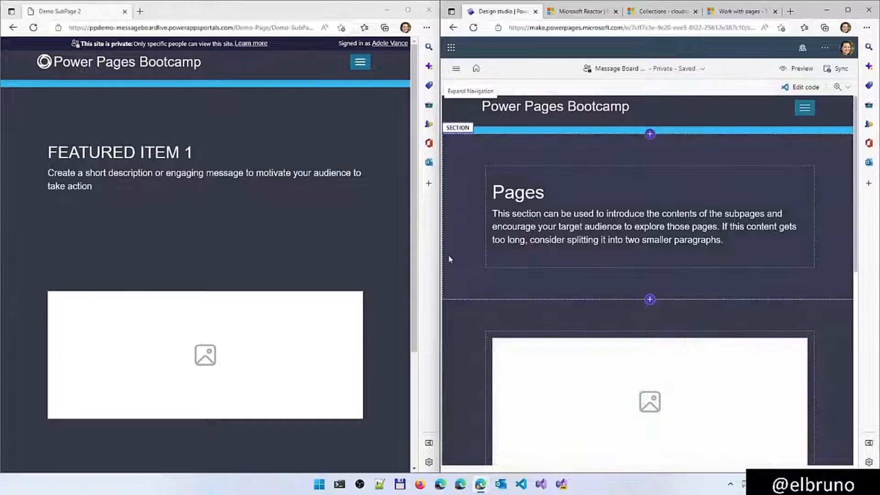
Widen the design studio window beside the preview, and open Demo SubPage 1 to view its lower content
left_click_drag(440, 255, 185, 261)
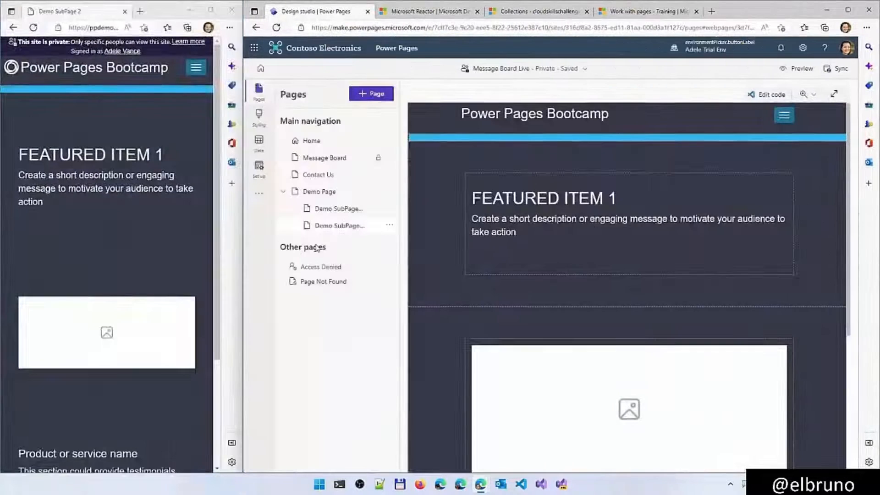
left_click(341, 210)
scroll(628, 275, "down", 10)
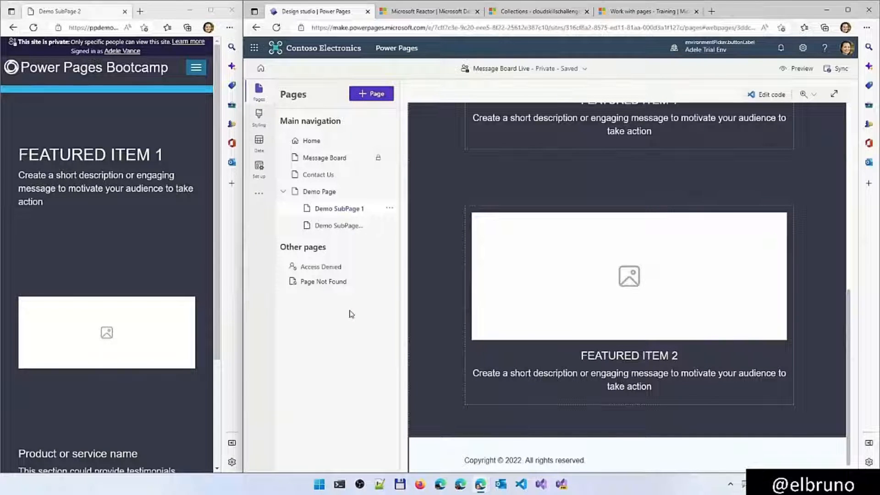
Add a page named Sample Hidden Page with the Landing page layout, leaving it out of the main navigation
left_click(374, 94)
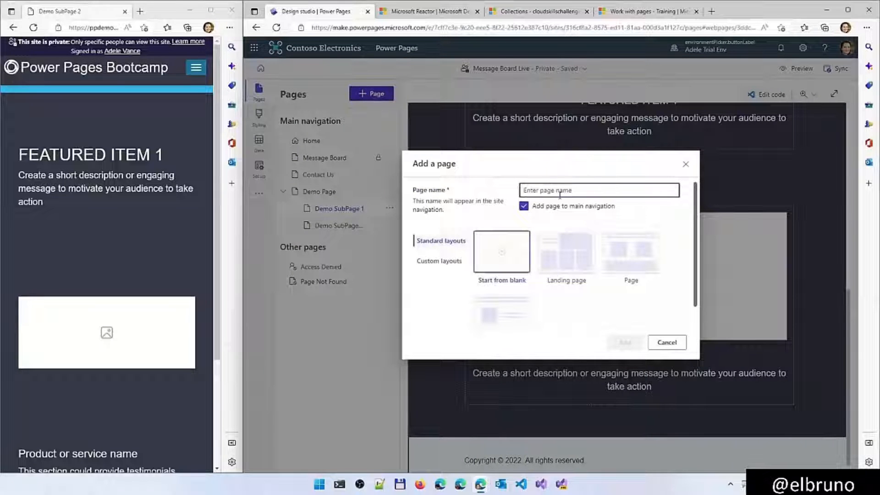
left_click(523, 206)
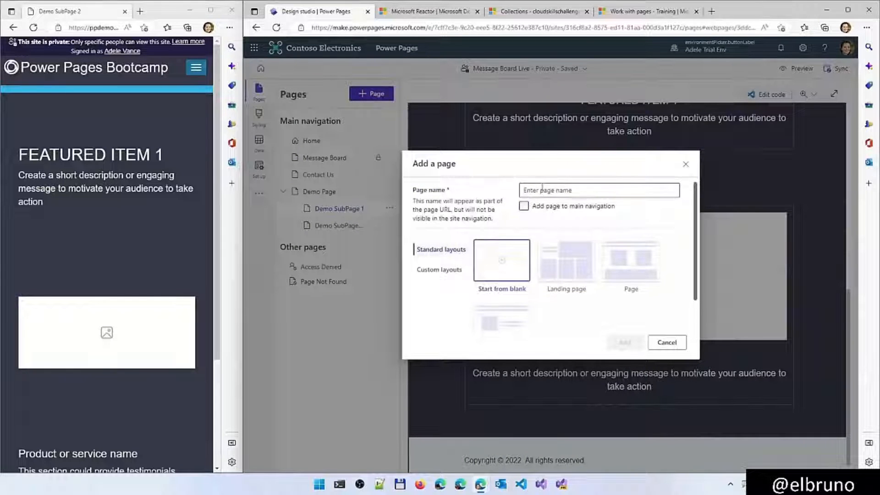
left_click(542, 188)
type("Samp")
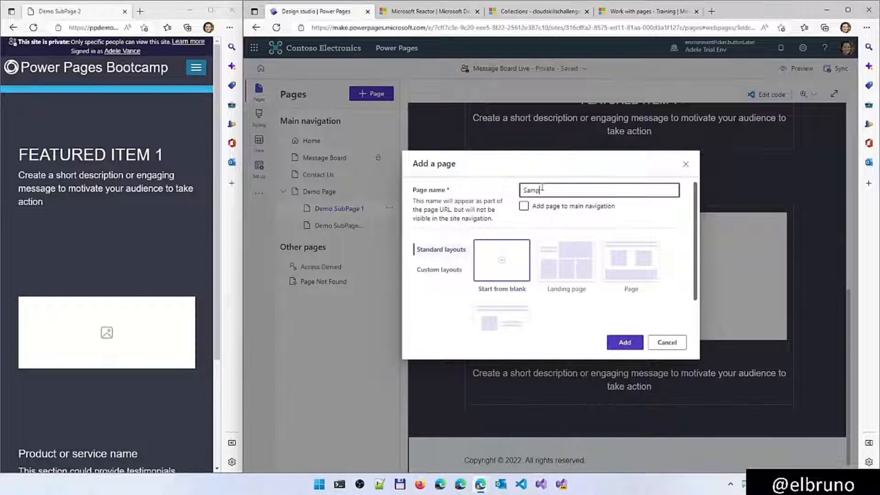
type("le Hidden Page")
left_click(564, 272)
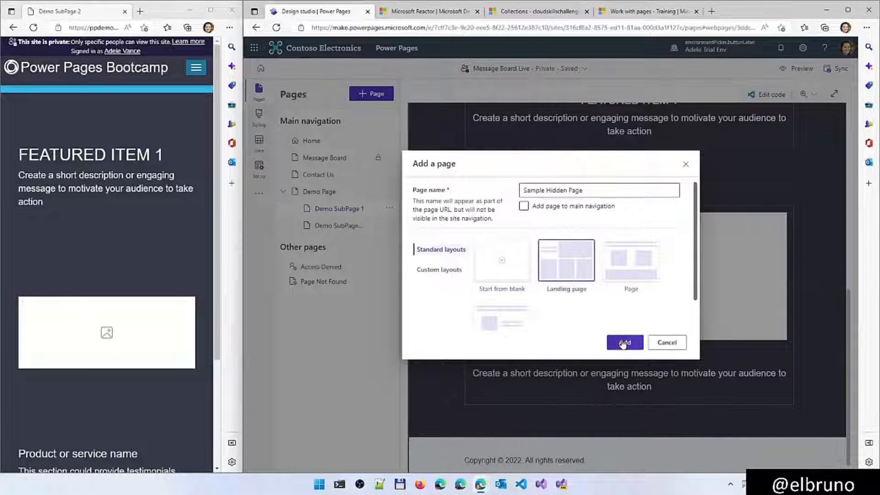
left_click(624, 343)
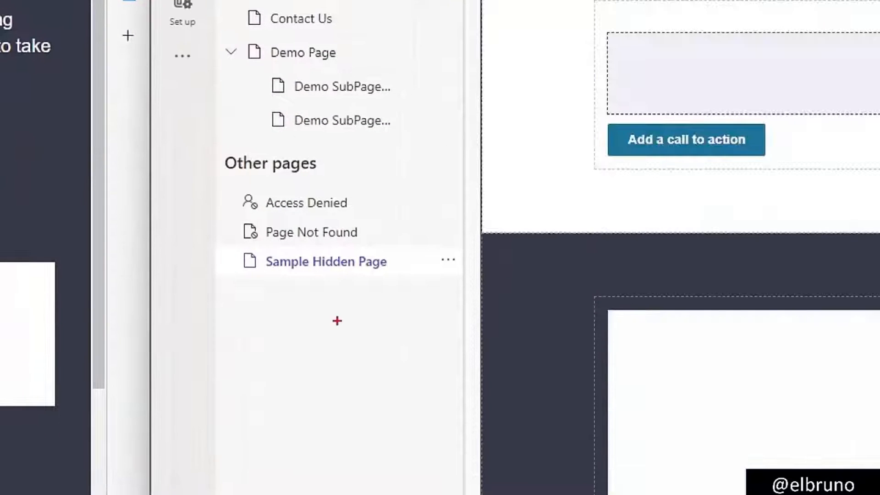
Locate Sample Hidden Page under Other pages and show its available page actions
mouse_move(313, 337)
left_mouse_down()
mouse_move(315, 288)
mouse_move(328, 292)
mouse_move(291, 296)
left_mouse_up()
key("Escape")
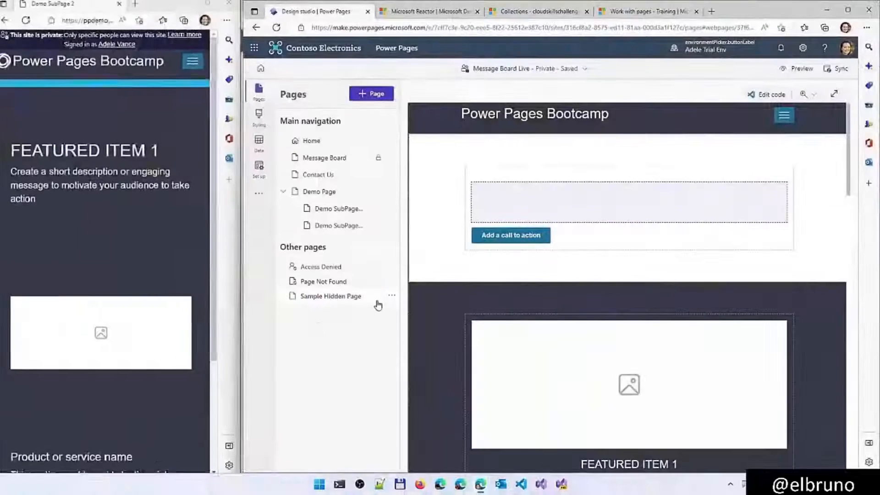
left_click(391, 296)
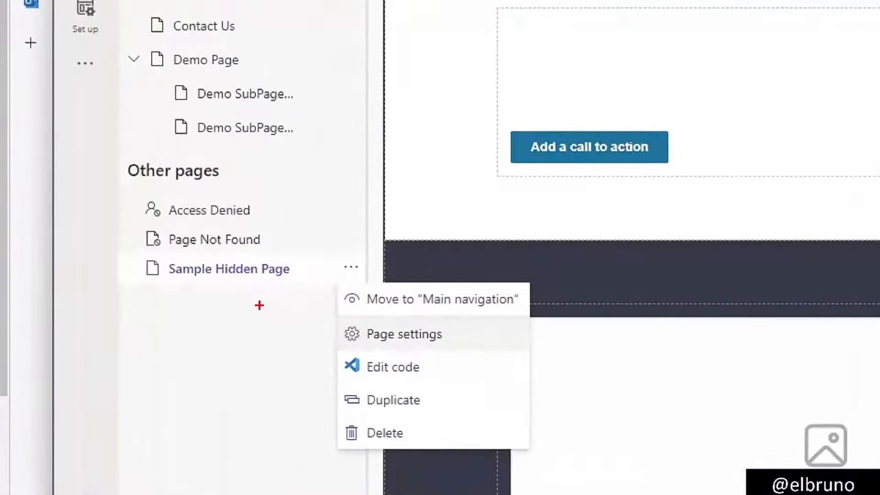
mouse_move(260, 306)
left_mouse_down()
mouse_move(324, 303)
mouse_move(330, 314)
left_mouse_up()
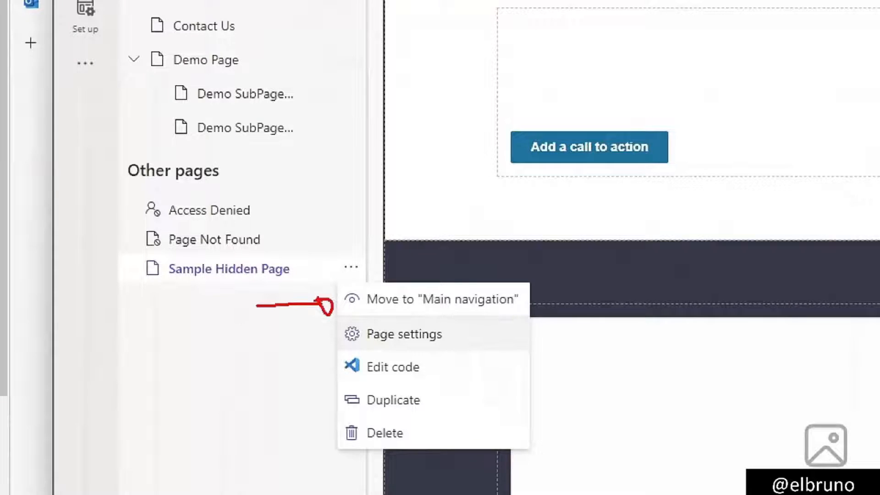
key("Escape")
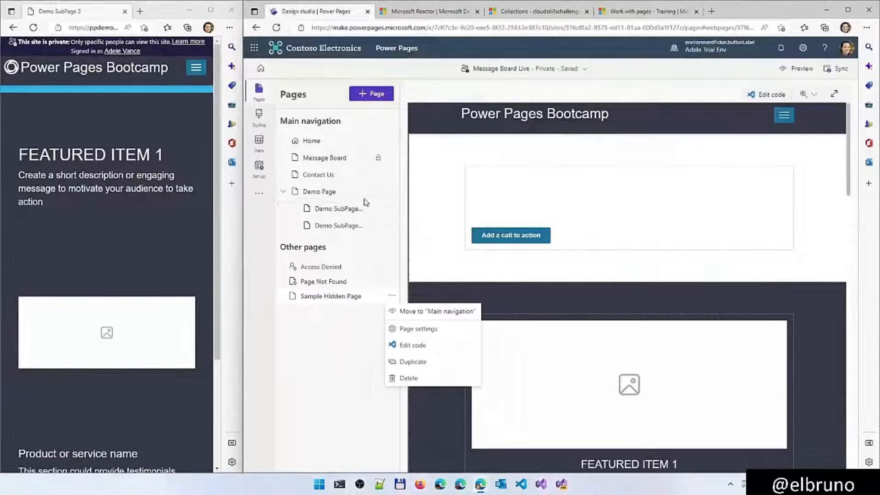
Try restricting Demo Page to the Authenticated Users role in its page permissions
left_click(352, 60)
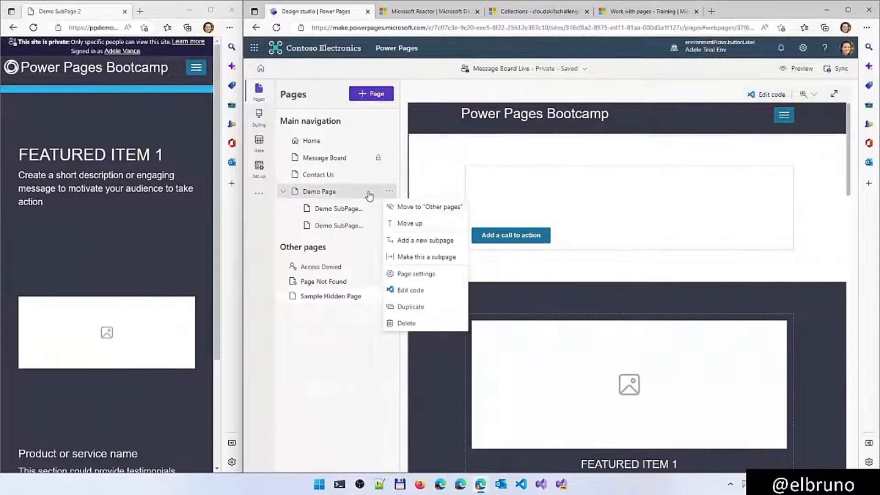
left_click(417, 274)
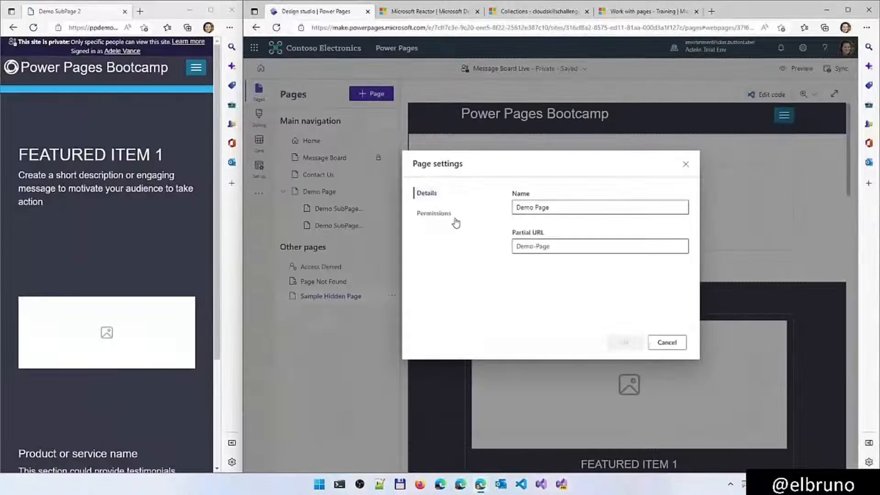
left_click(320, 218)
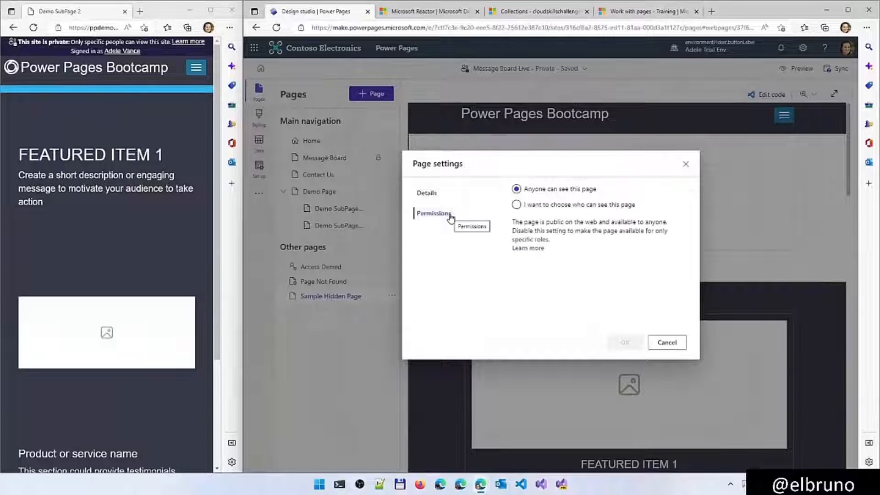
left_click(516, 204)
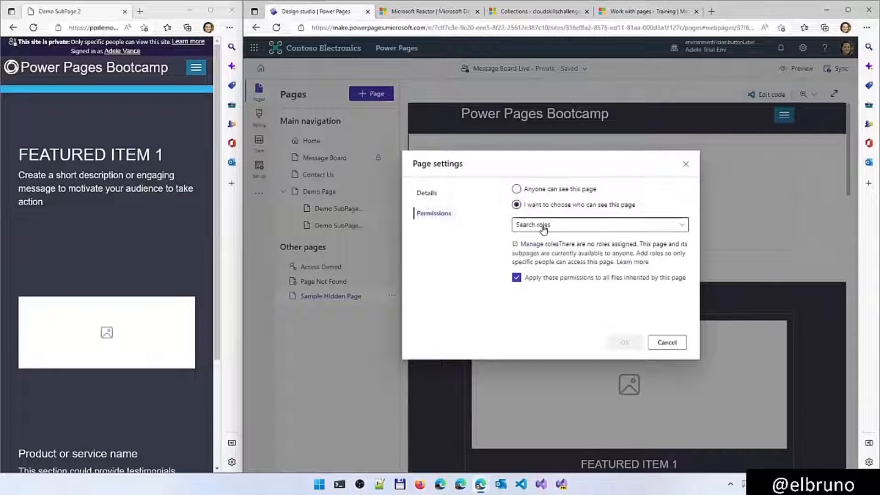
left_click(543, 226)
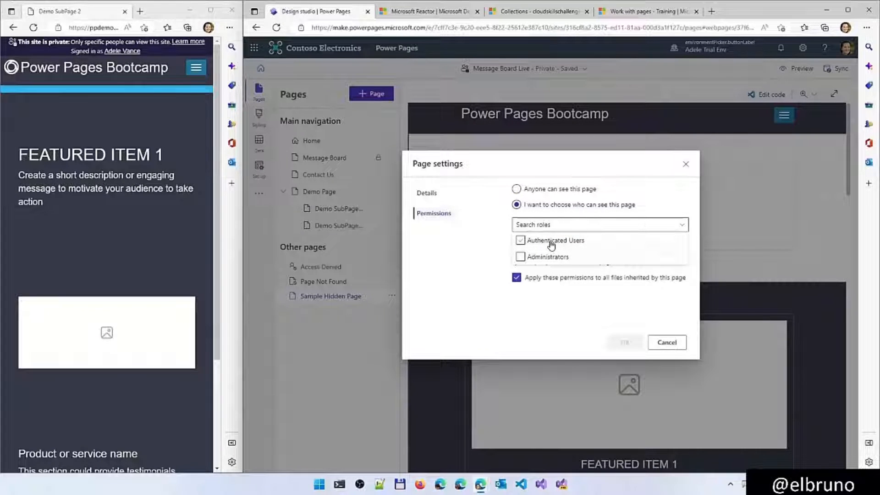
left_click(551, 245)
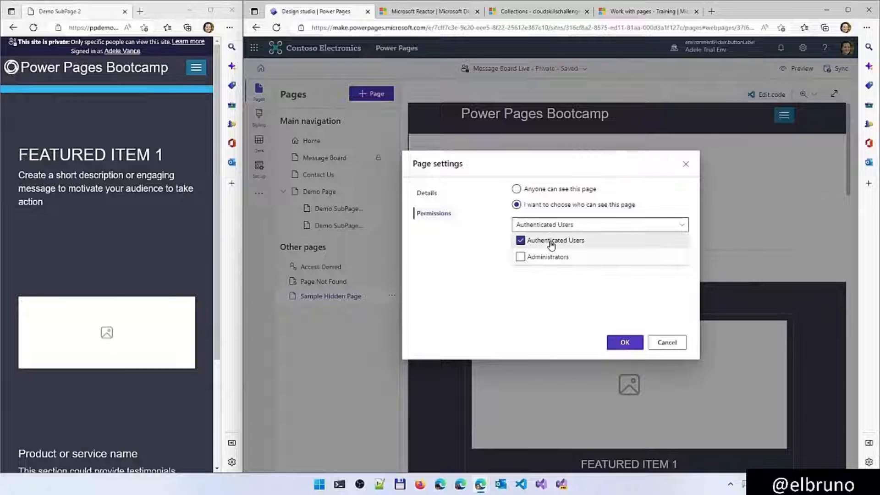
left_click(623, 344)
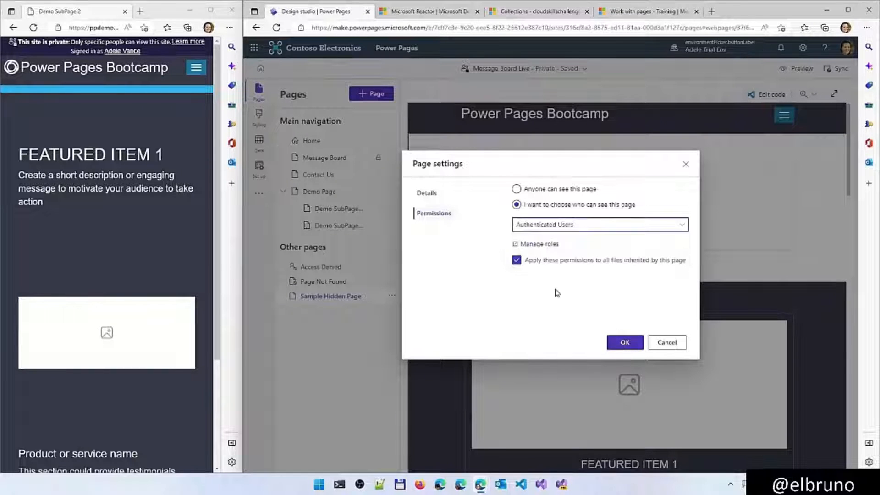
left_click(669, 343)
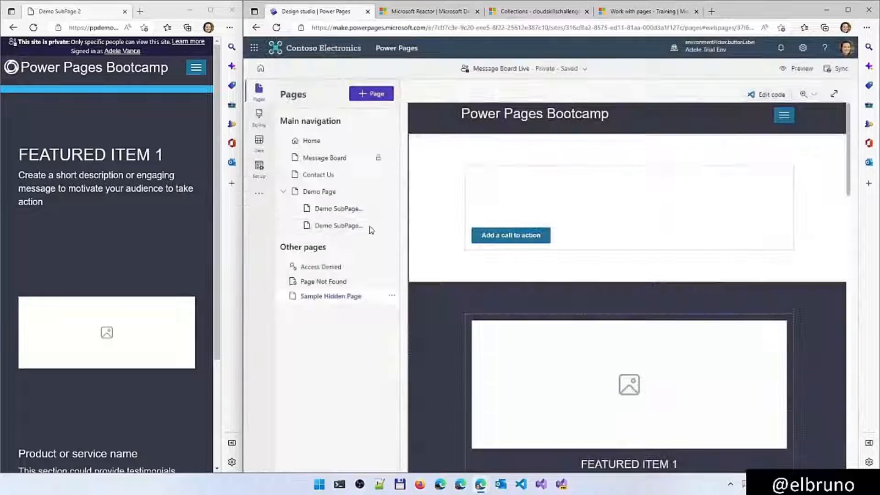
Restrict Demo SubPage 1 to the Authenticated Users role in its page permissions
left_click(388, 211)
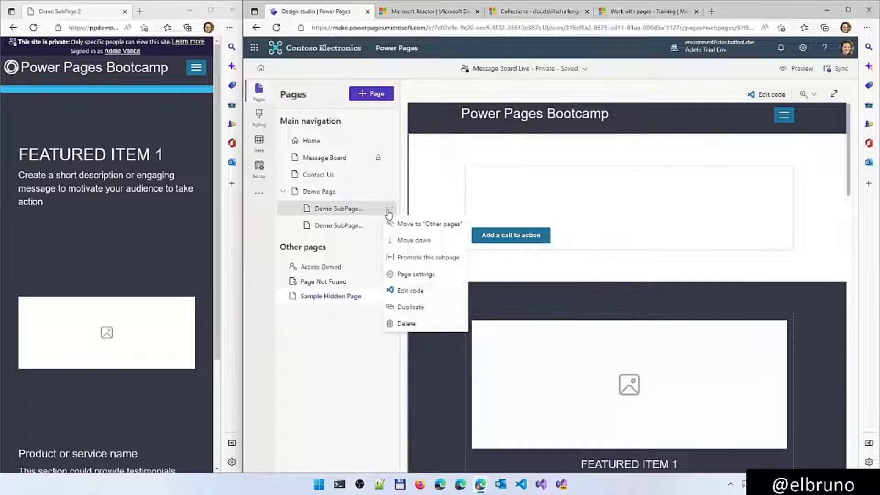
left_click(417, 274)
left_click(431, 214)
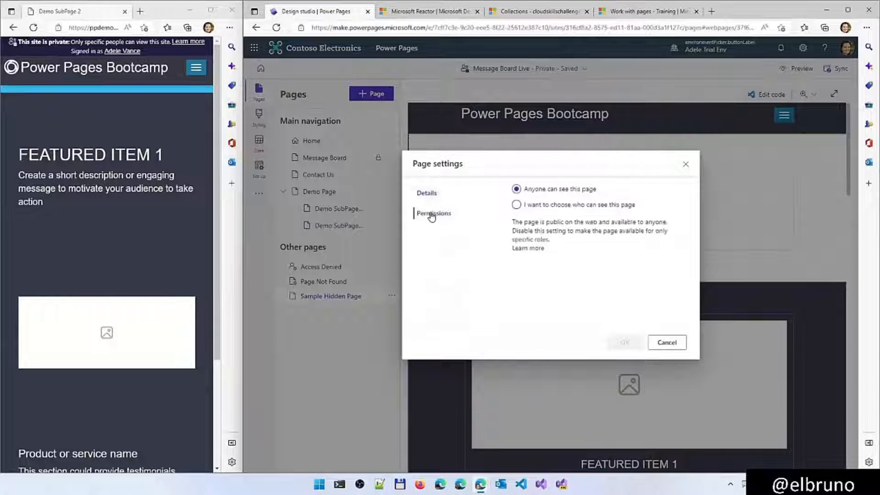
left_click(556, 206)
left_click(554, 225)
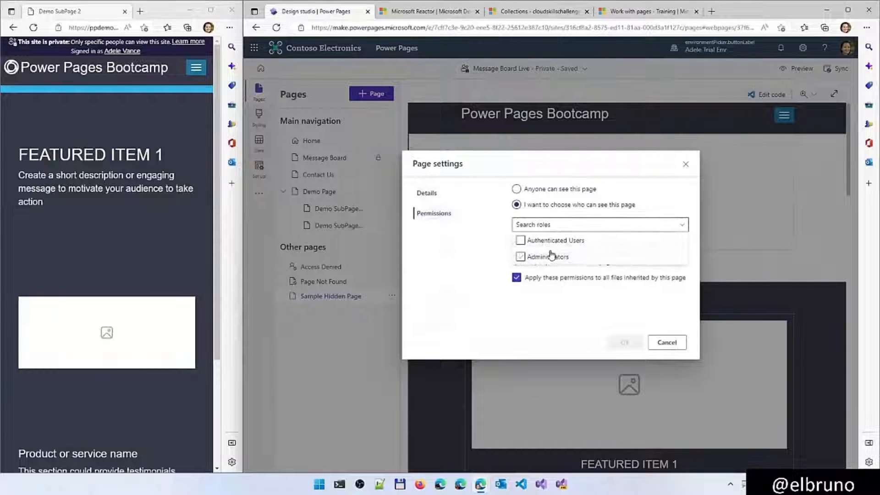
left_click(552, 246)
left_click(623, 342)
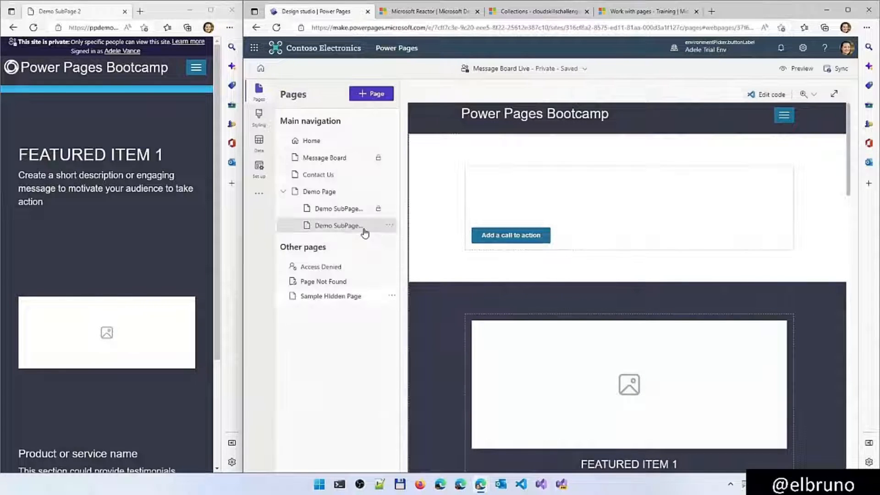
Check who can see Demo SubPage 2 in its page permissions, and close the settings without changes
left_click(389, 225)
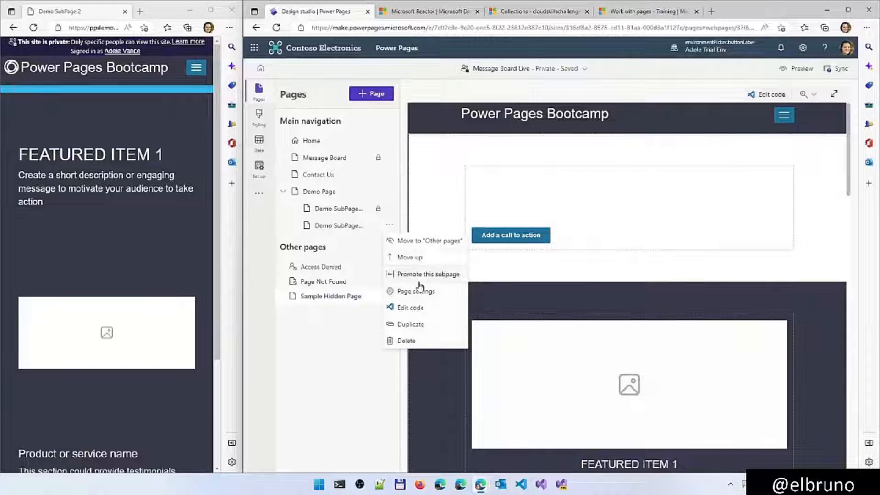
left_click(419, 291)
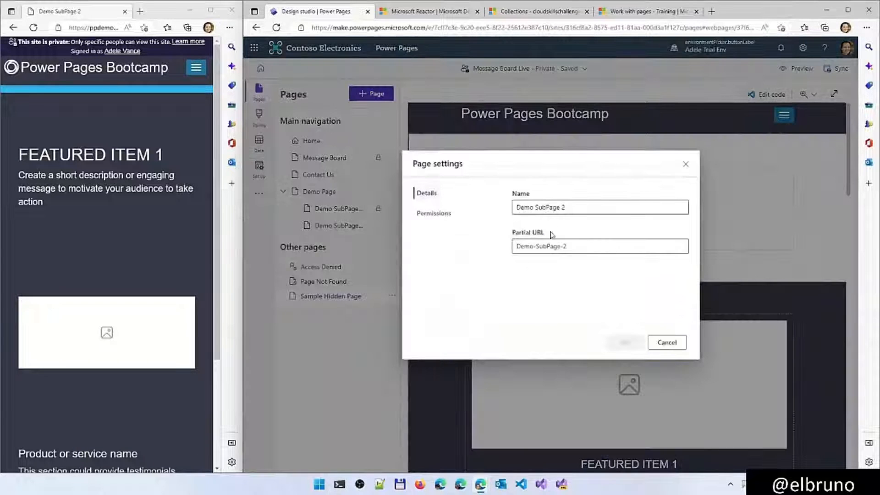
left_click(436, 212)
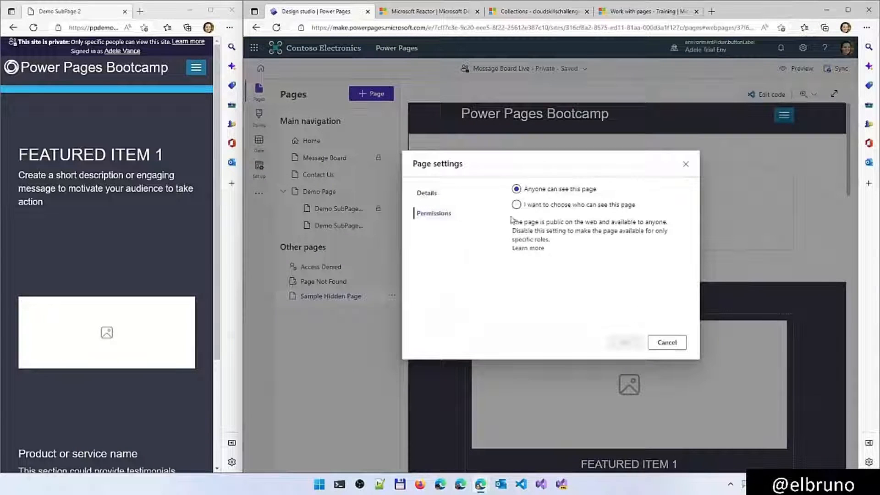
left_click(666, 342)
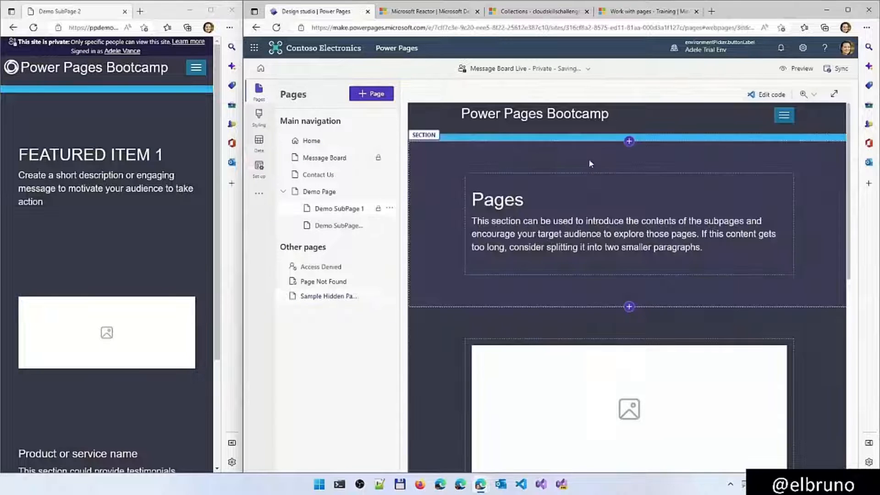
Change Demo SubPage 1's heading to "Sub Page 1" and Demo SubPage 2's heading to "Sub Page 2 - Everyone Access"
double_click(508, 200)
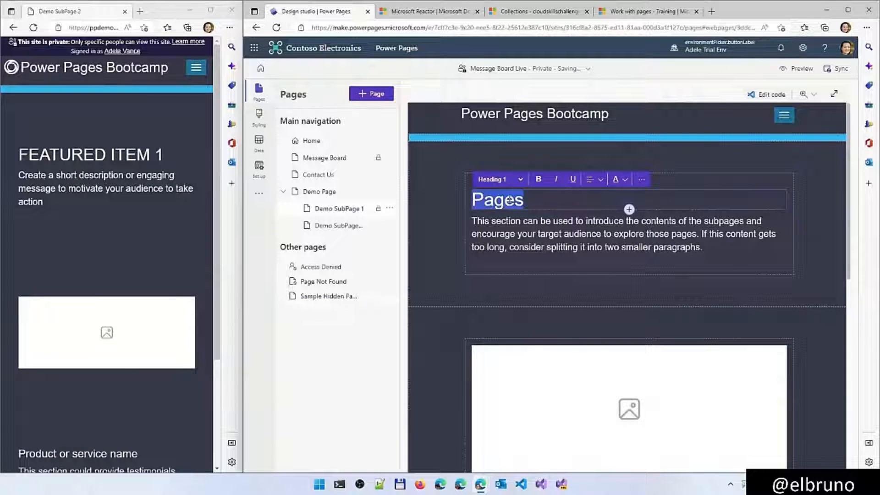
type("Sub Page 1")
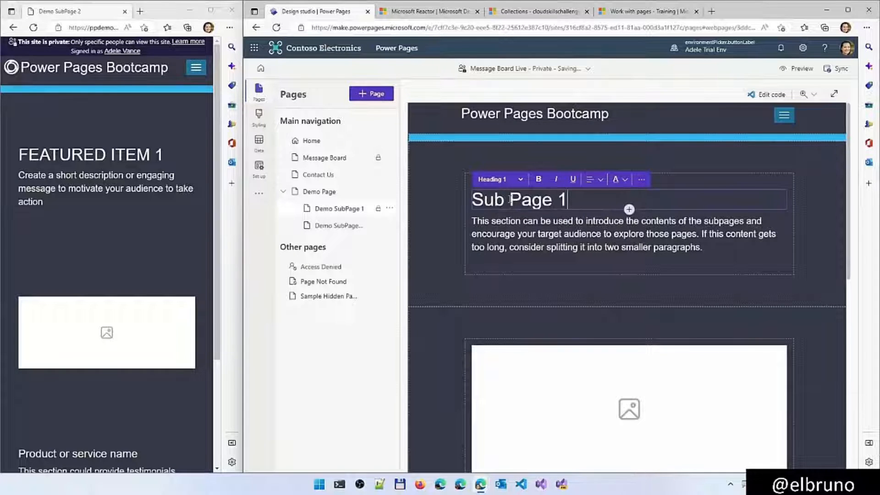
left_click(338, 227)
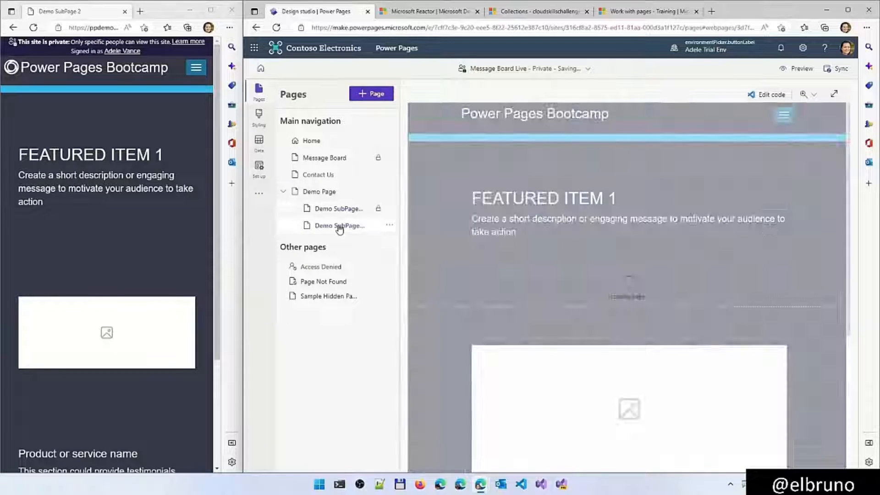
triple_click(531, 204)
type("S")
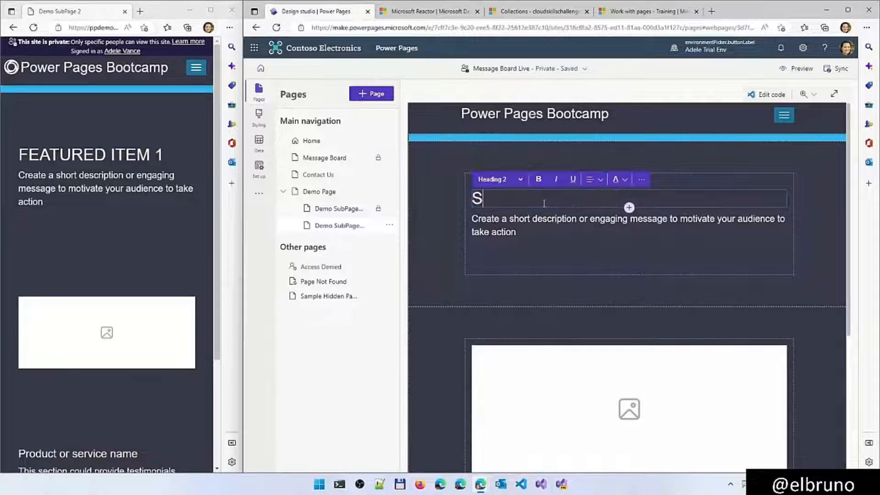
type("ub Page 2")
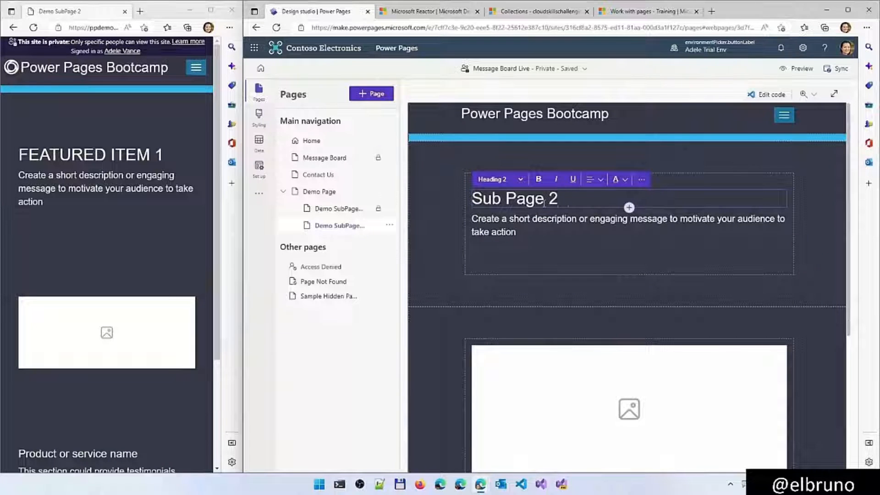
type(" - Everyone")
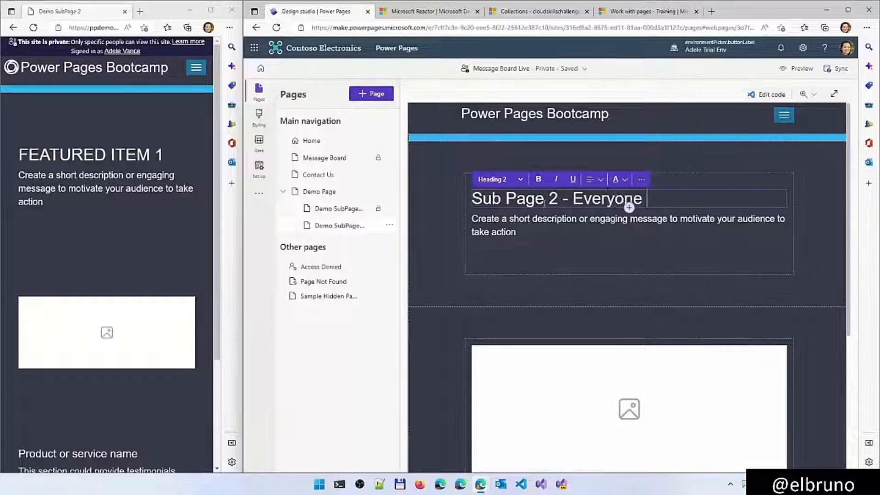
type(" Access")
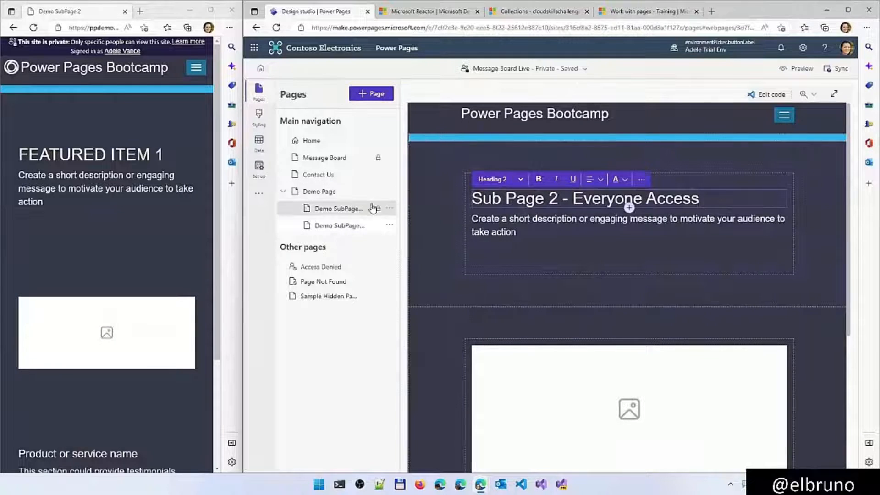
Extend Demo SubPage 1's heading to read "Sub Page 1 - Only Auth"
left_click(354, 211)
left_click(578, 197)
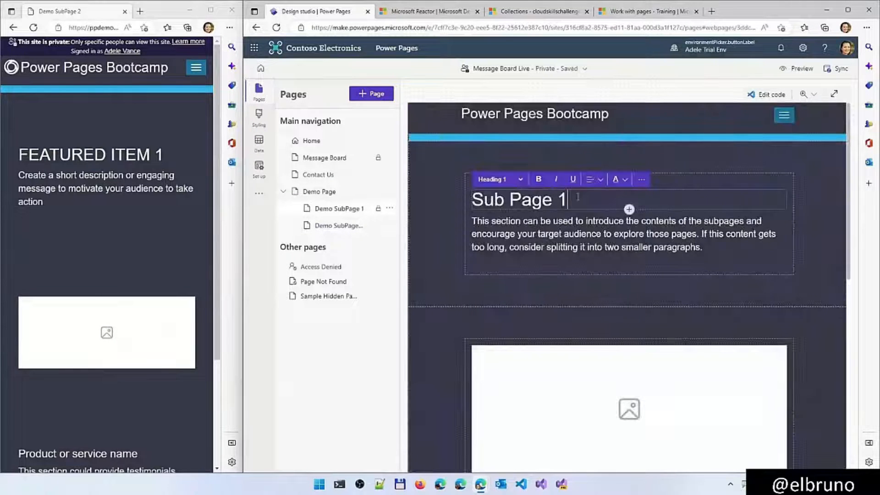
type("- Only Auth")
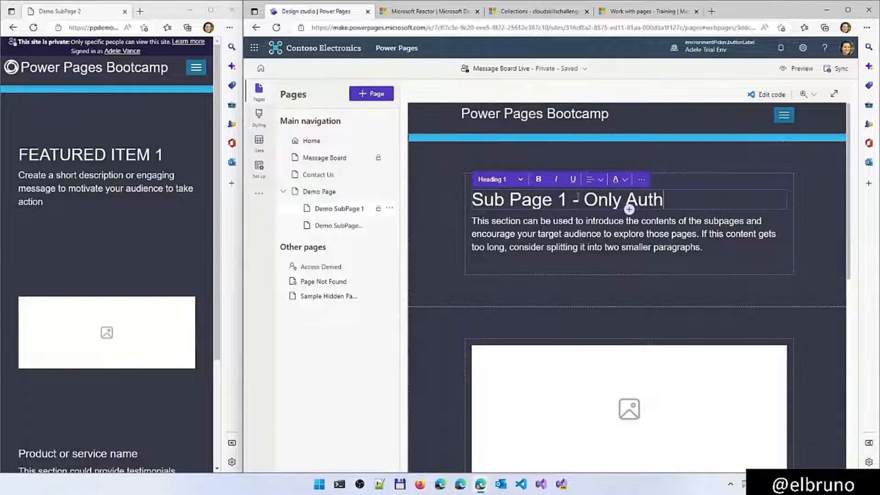
key("Escape")
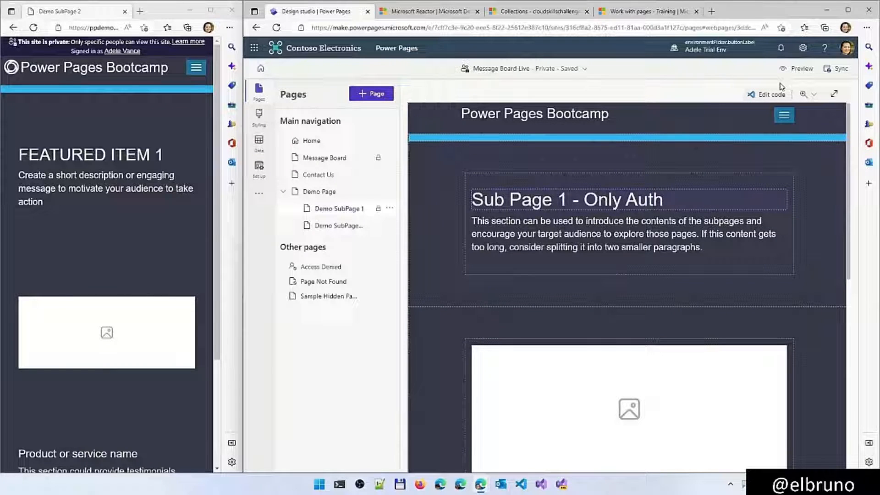
Reload the site preview in a maximized window, and sign out of the site account
left_click(196, 69)
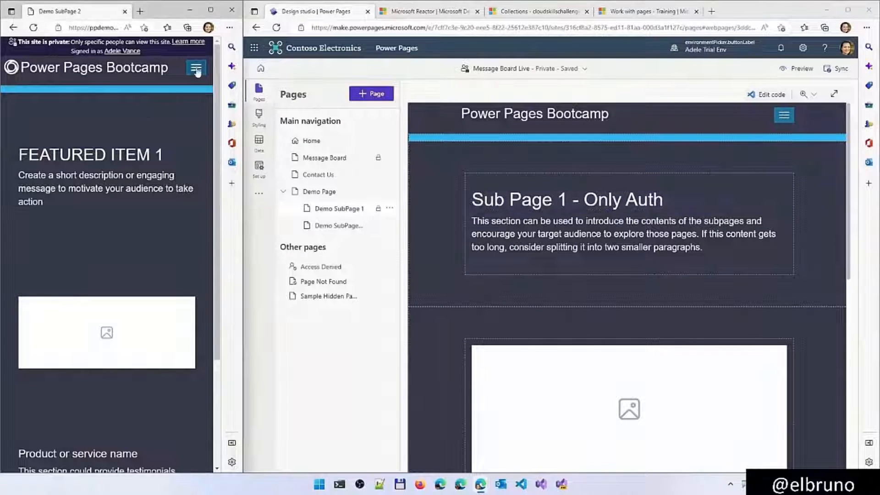
key("F5")
left_click(210, 10)
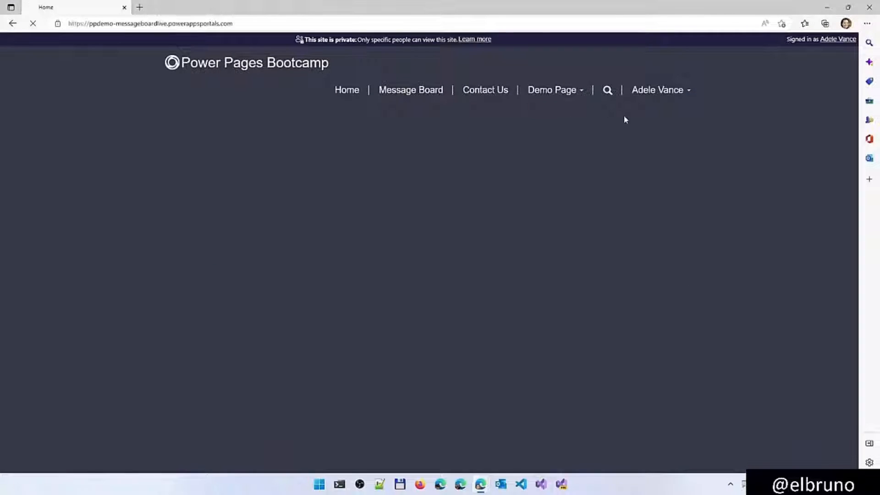
left_click(682, 95)
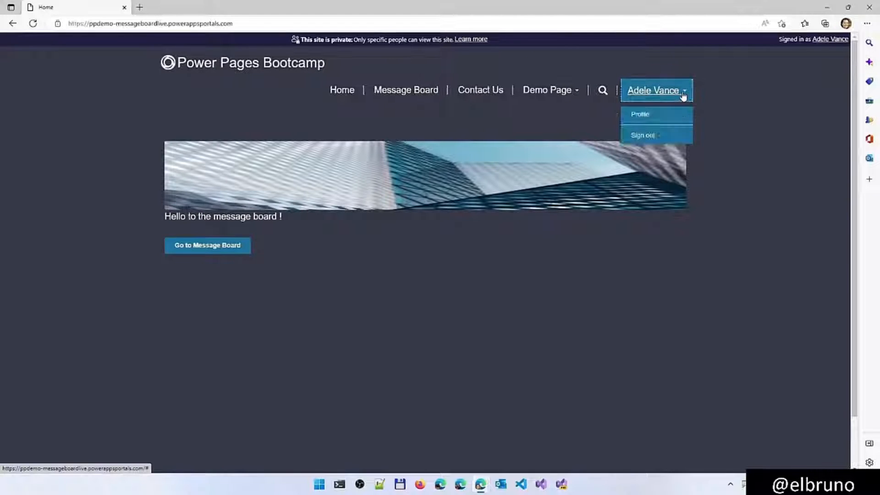
left_click(655, 136)
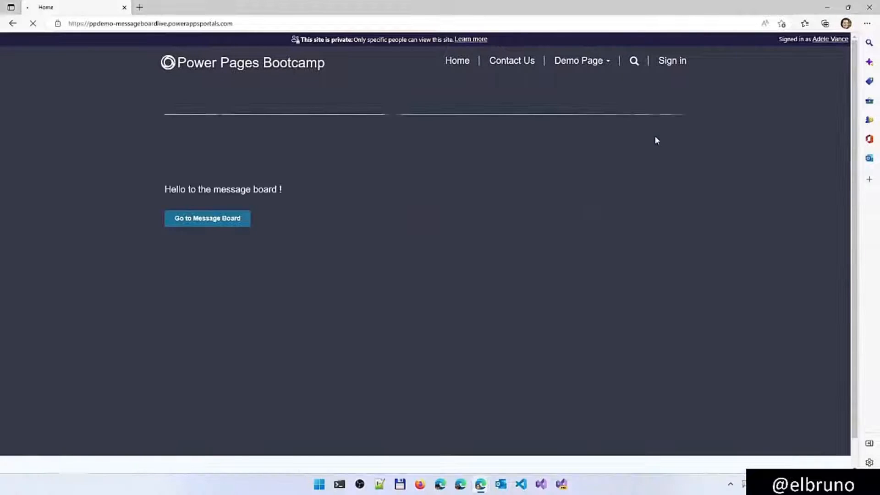
Check Demo Page's subpages on the live site while signed out, opening Demo SubPage 2, and check them again after signing in
left_click(607, 66)
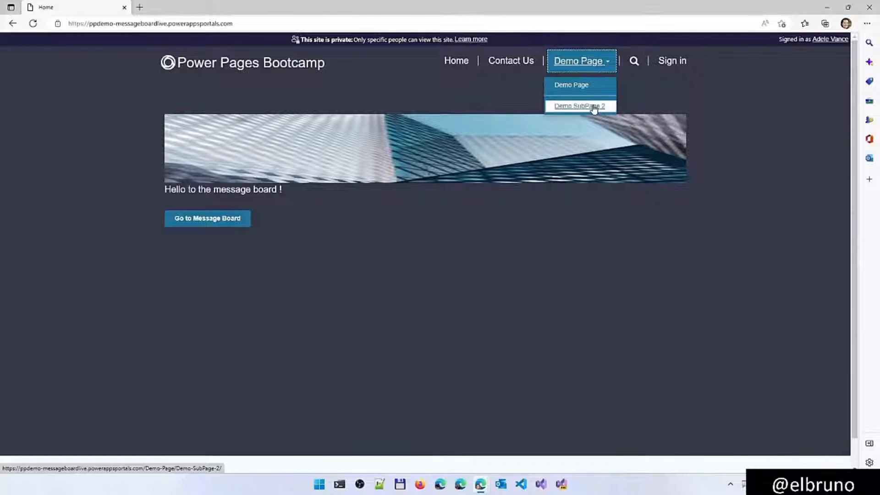
left_click(593, 109)
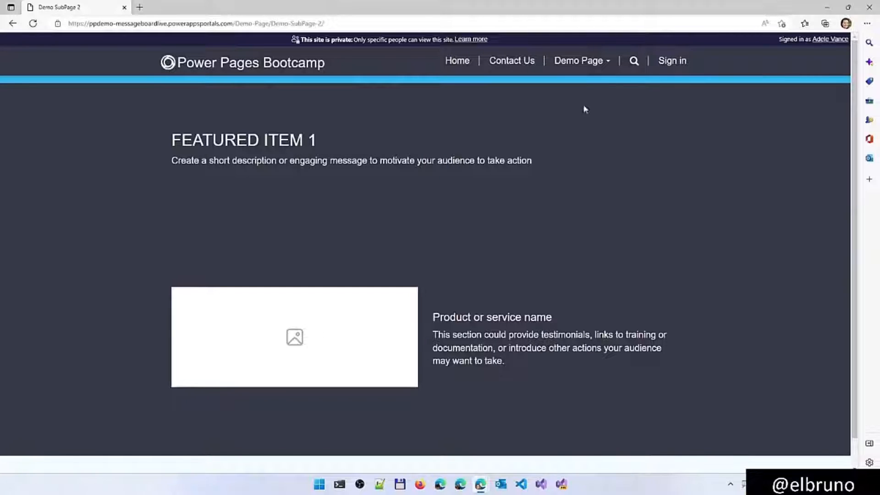
left_click(670, 61)
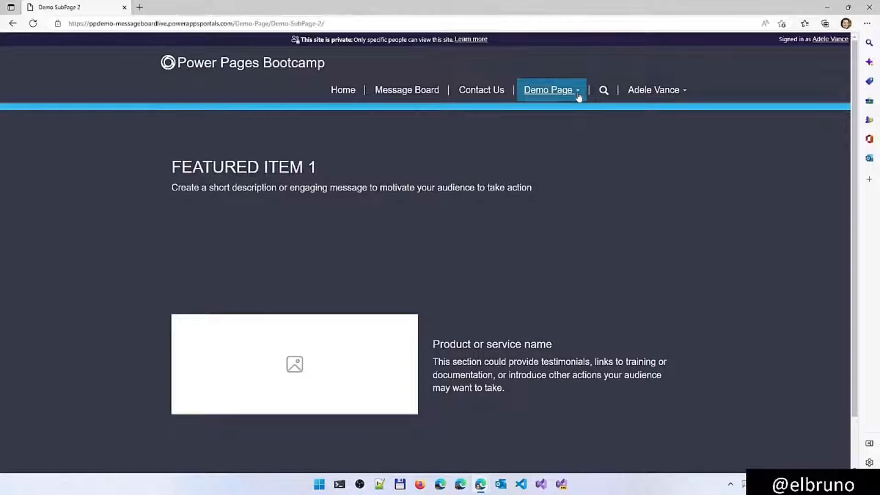
left_click(579, 94)
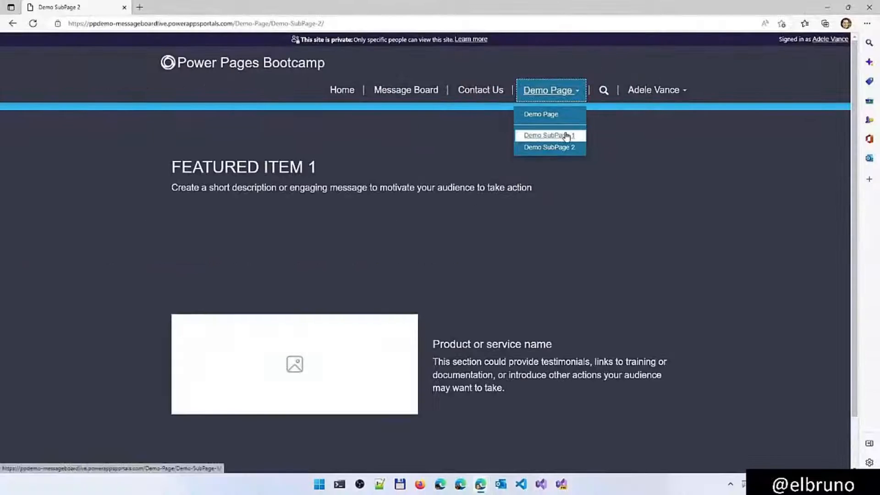
left_click(542, 166)
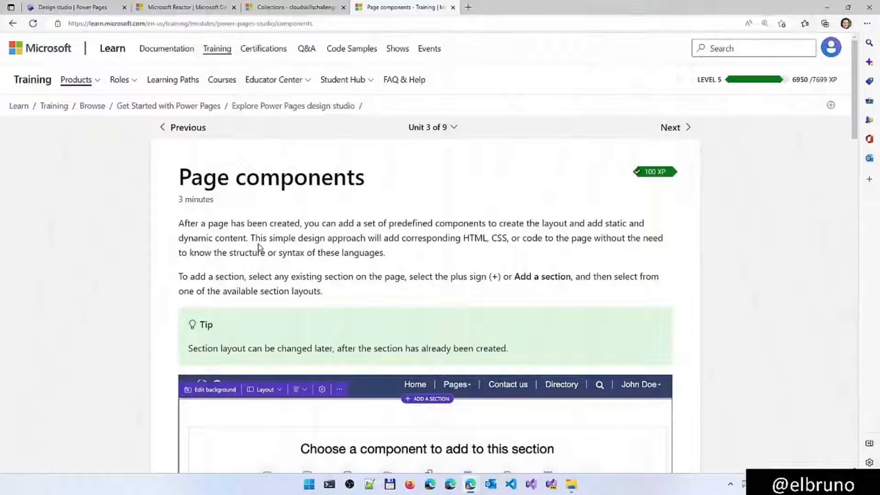
Read the Page components training unit, covering sections, component types and source code editing
scroll(258, 245, "down", 5)
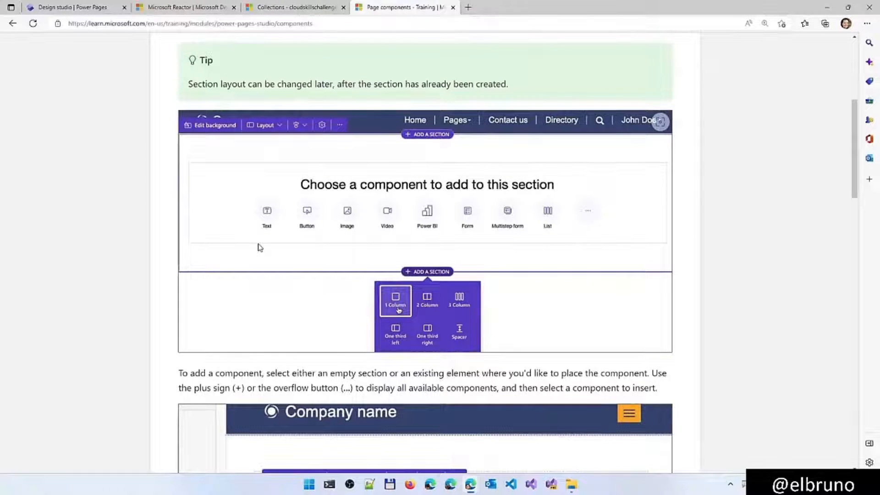
scroll(259, 247, "down", 1)
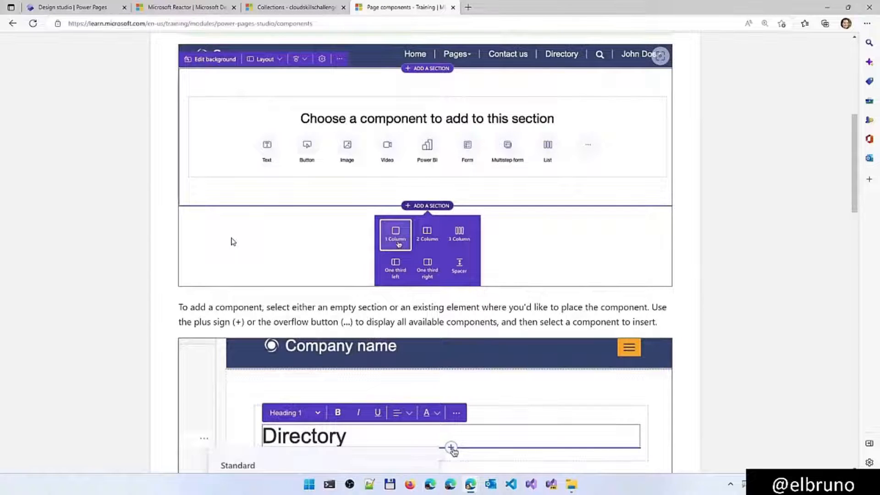
scroll(233, 241, "down", 2)
scroll(153, 243, "down", 2)
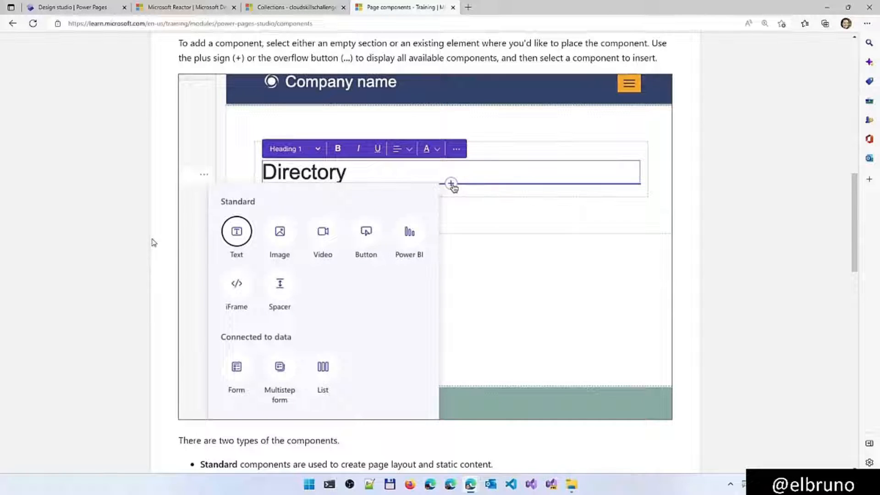
scroll(153, 242, "down", 7)
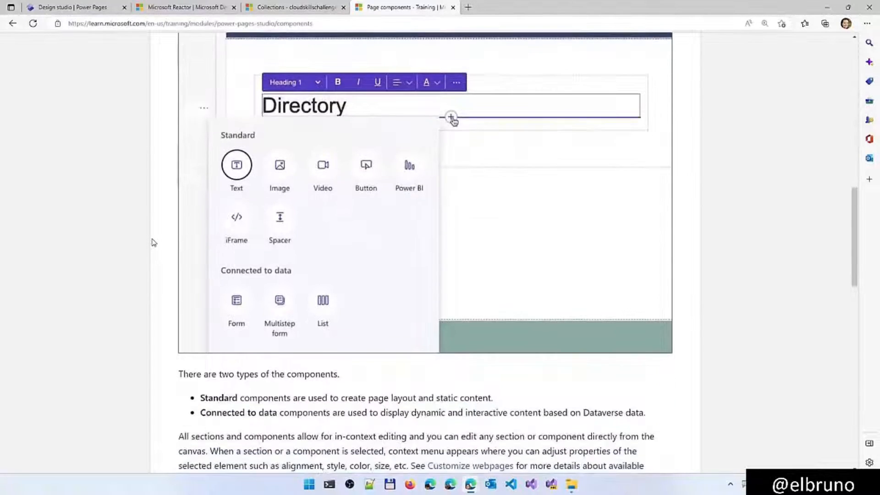
scroll(154, 242, "down", 3)
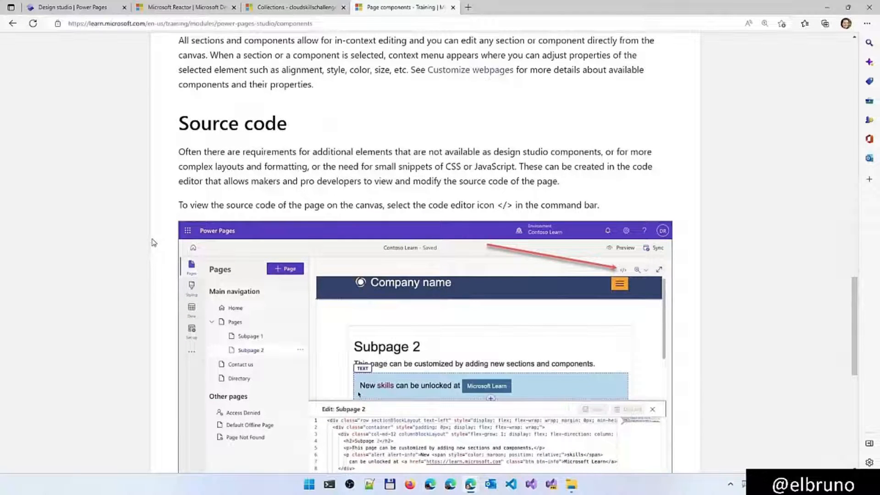
scroll(154, 242, "down", 2)
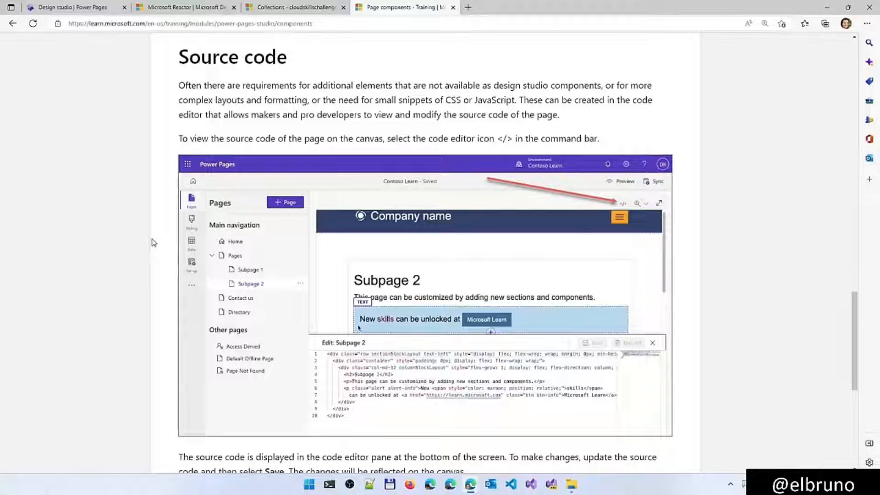
scroll(153, 242, "down", 5)
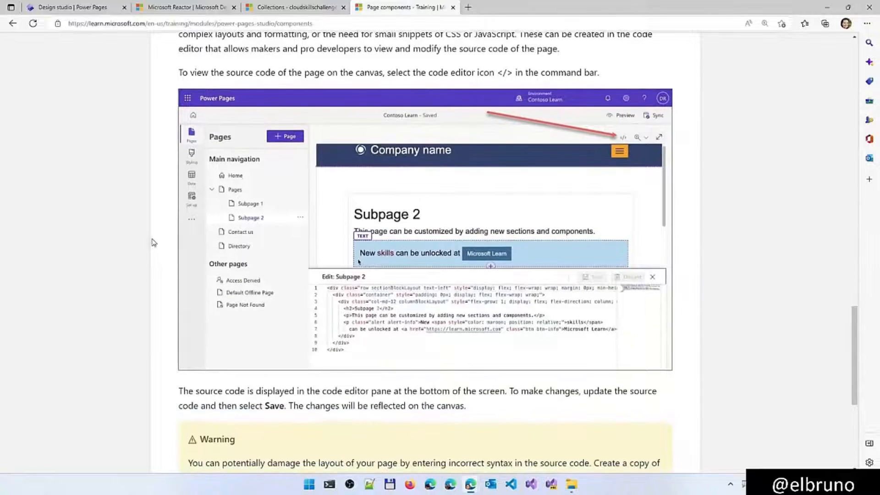
Open the image picker for the Home page's banner in the design studio, and copy the Resources folder path from File Explorer
left_click(83, 9)
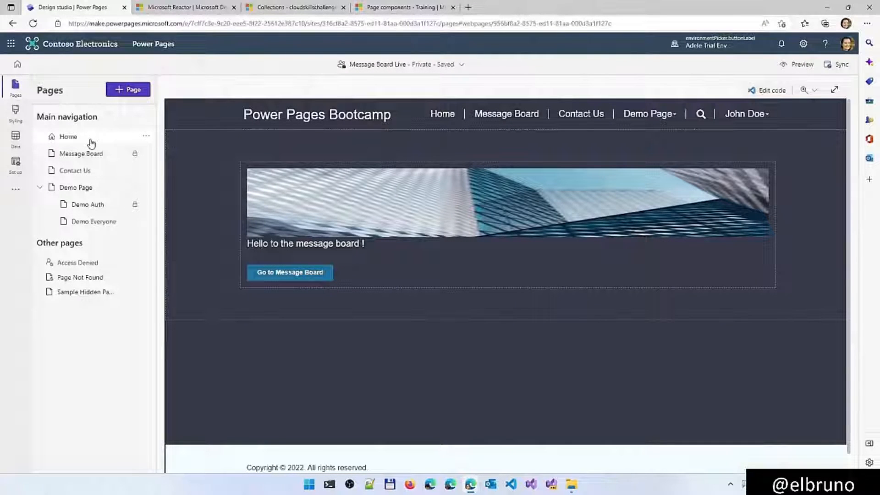
left_click(357, 225)
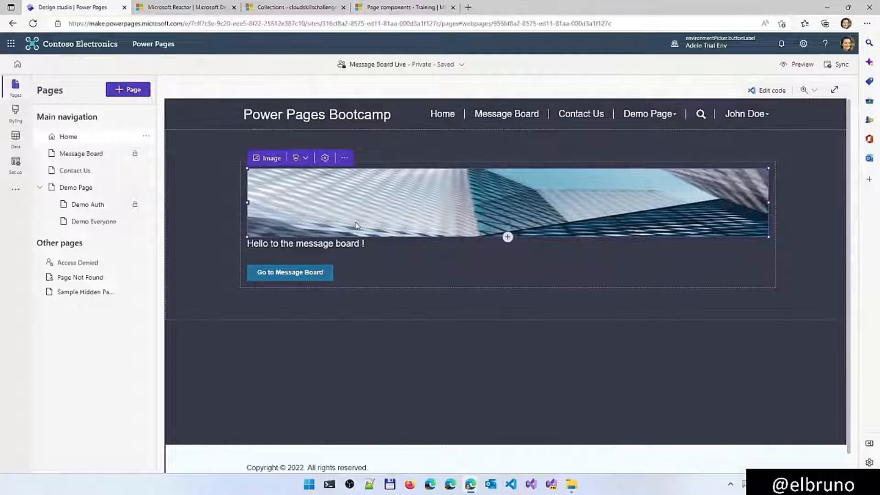
left_click(271, 158)
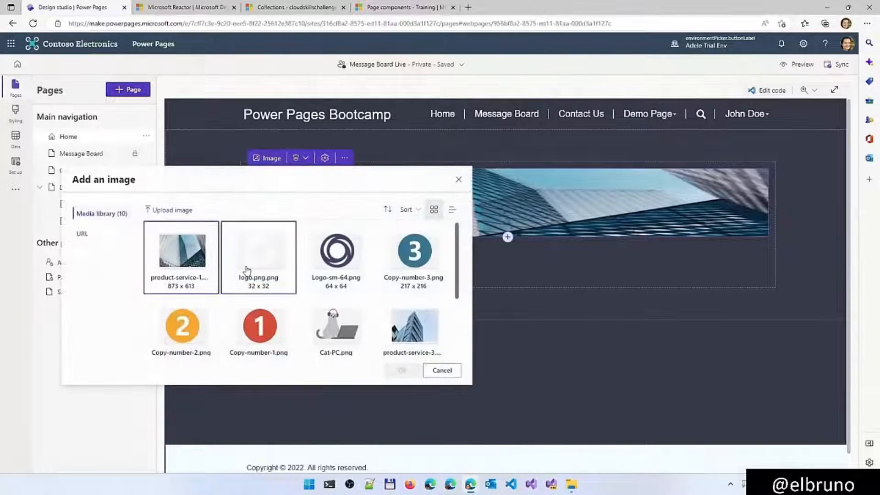
left_click(170, 210)
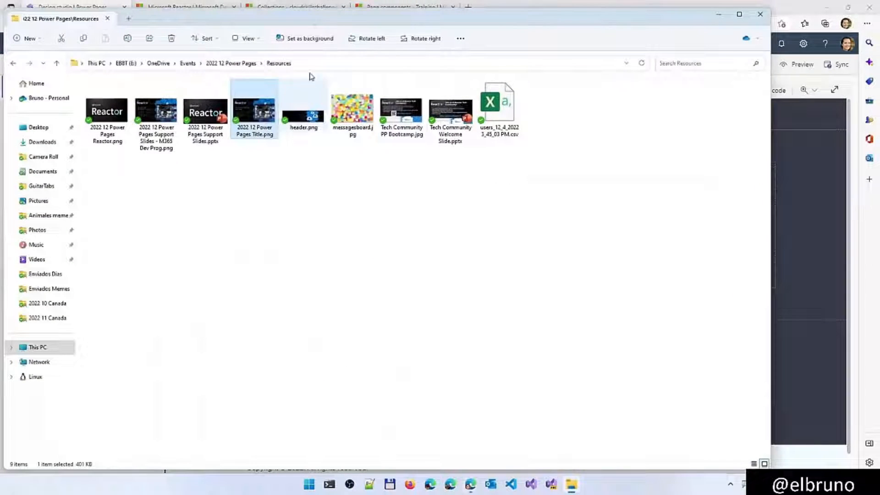
left_click(314, 64)
key("ctrl+c")
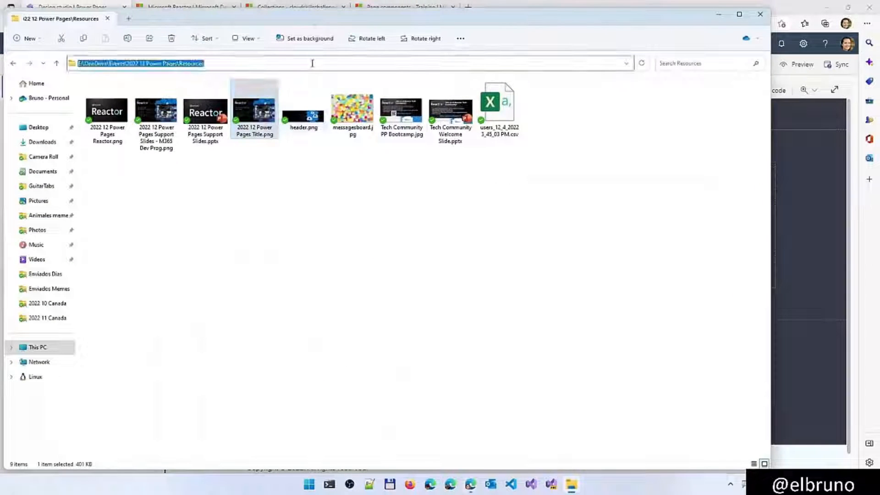
left_click(719, 15)
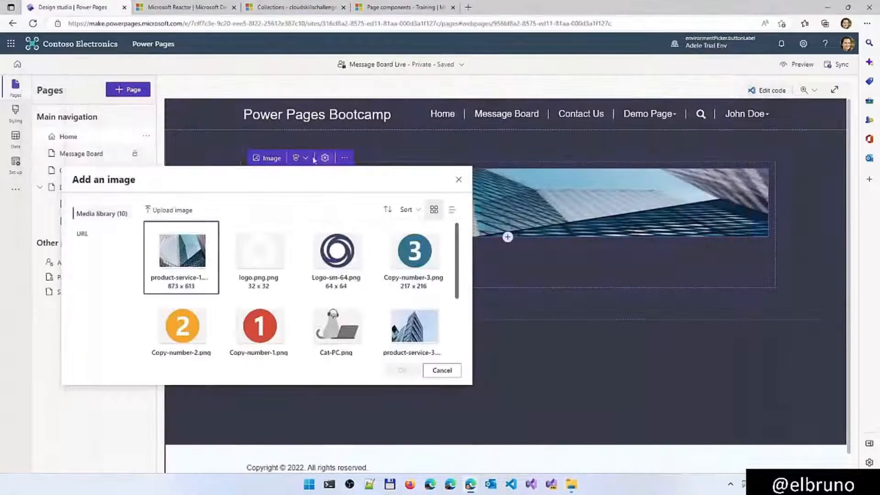
Upload 2022 12 Power Pages Title.png from the Resources folder and use it as the Home page's banner image
left_click(182, 214)
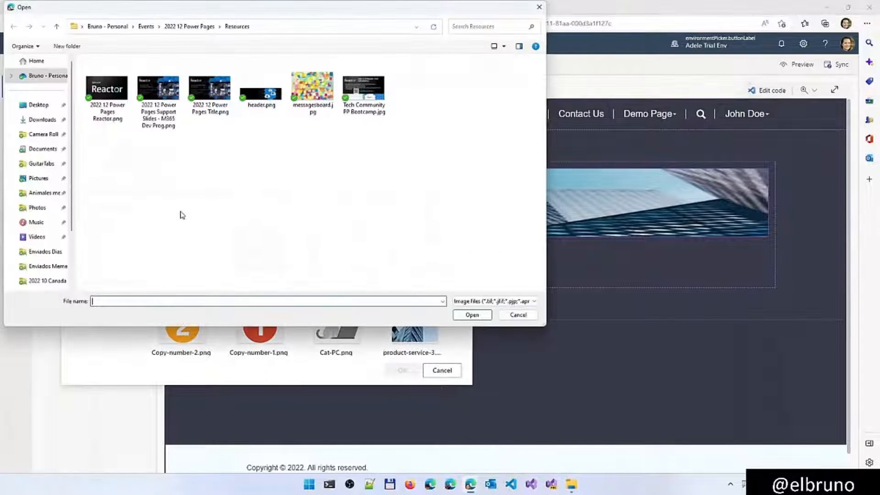
left_click(152, 303)
key("ctrl+v")
key("ctrl+a")
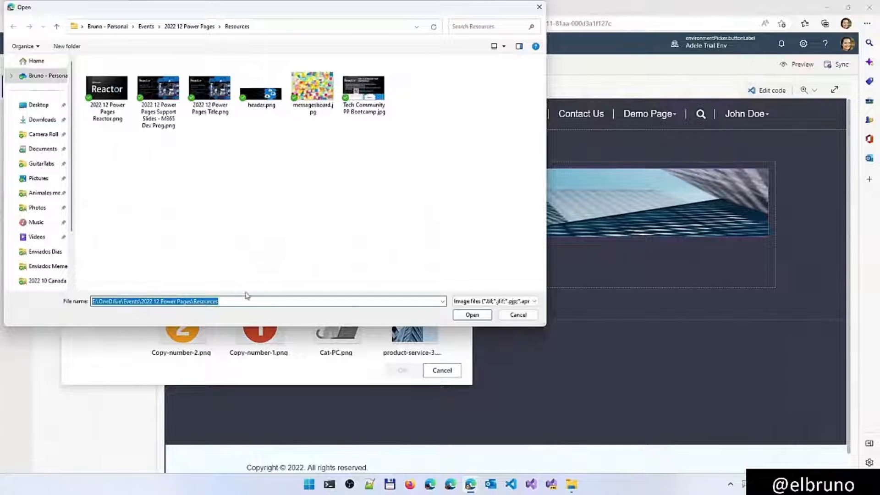
left_click(237, 236)
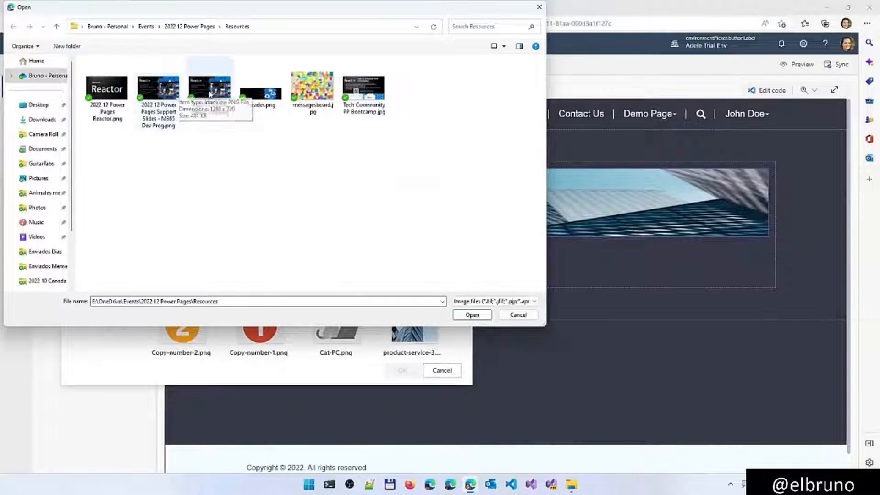
double_click(224, 109)
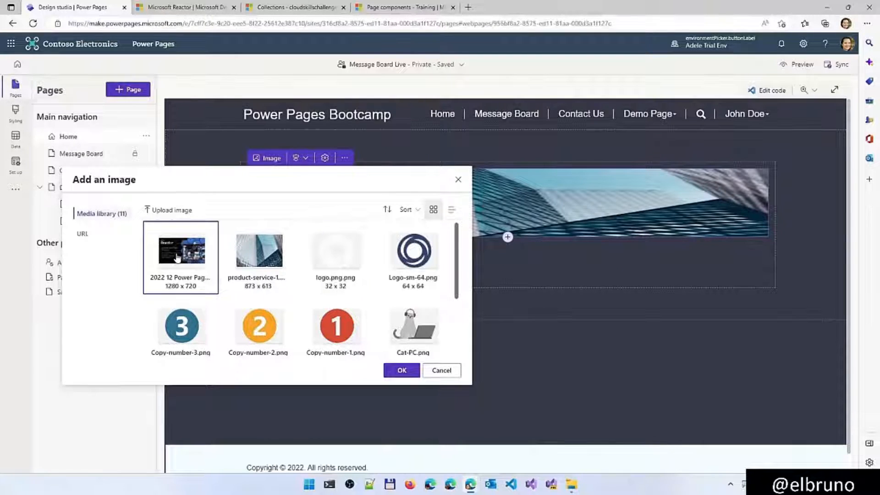
left_click(401, 370)
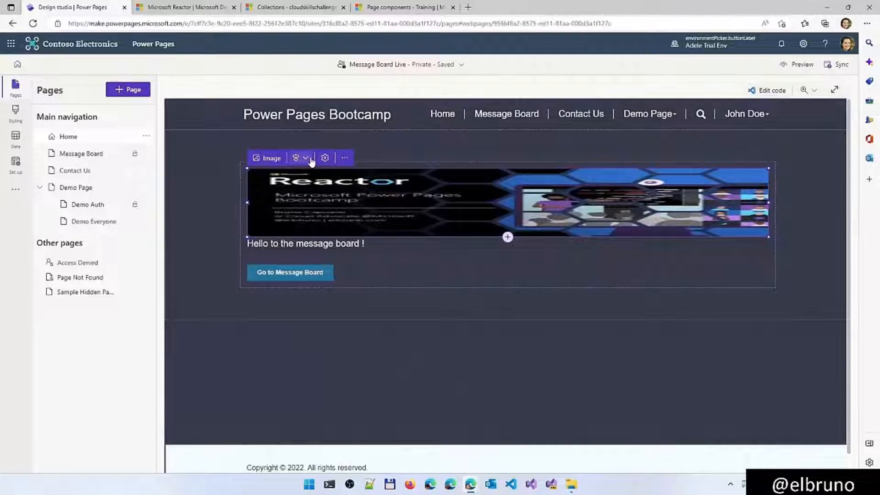
Set the banner image's height to 250 px
left_click(325, 158)
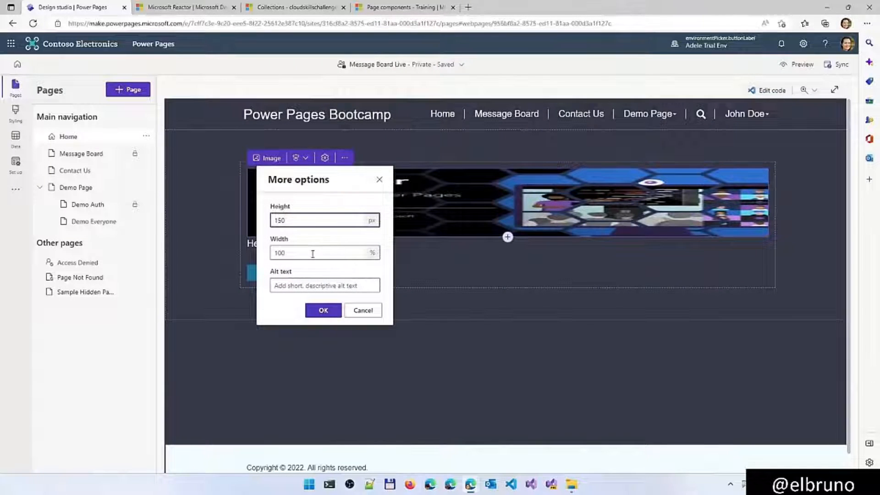
double_click(312, 217)
type("250")
left_click(321, 309)
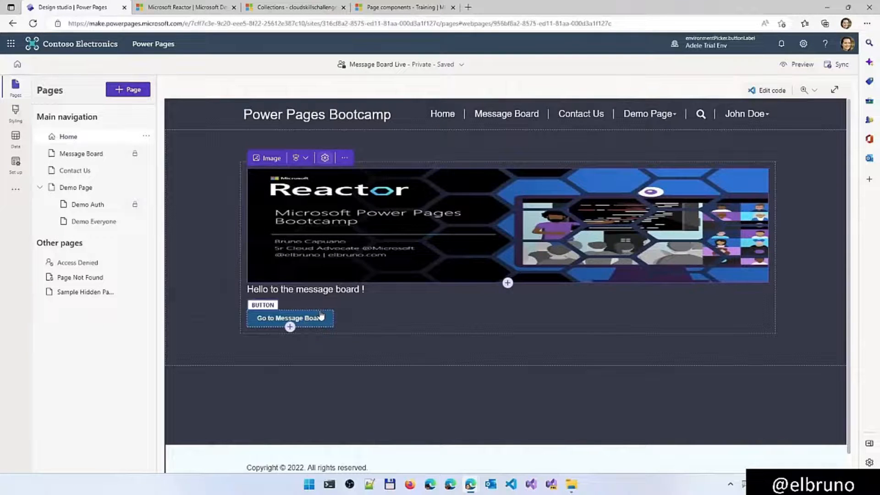
Set the banner image's height to 500 px
left_click(326, 161)
double_click(310, 224)
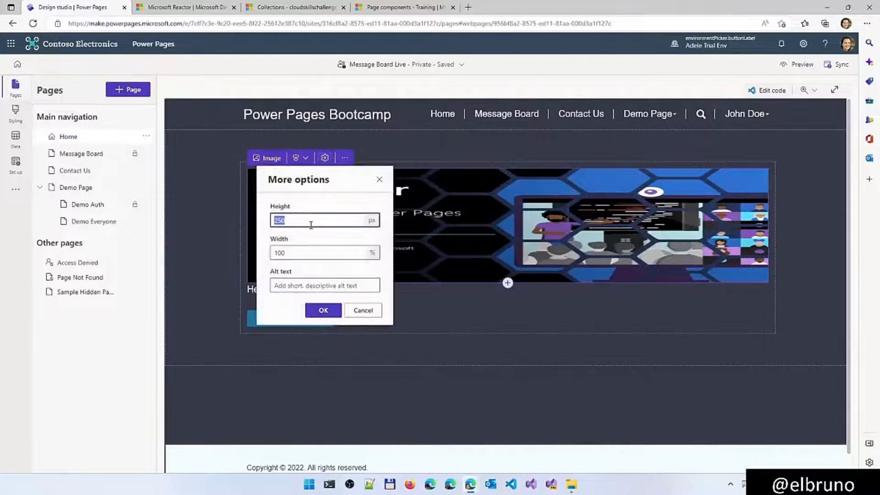
type("500")
left_click(322, 309)
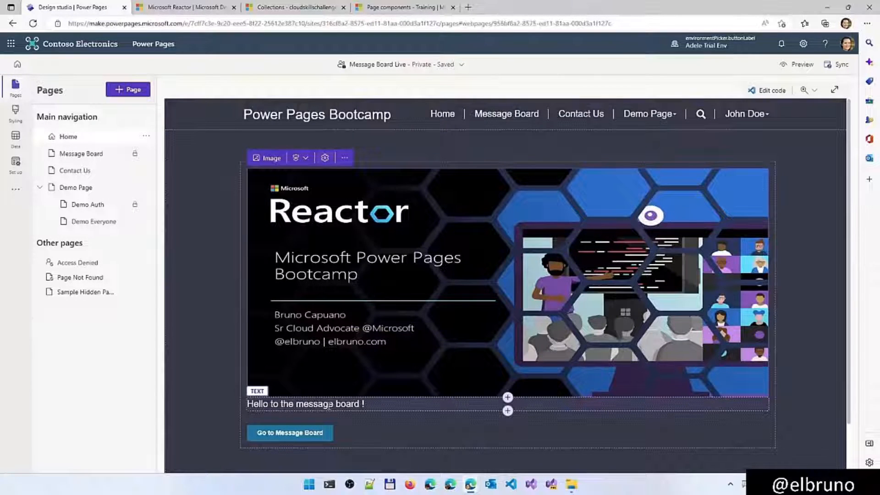
Delete the "Hello to the message board !" text below the banner image
left_click(439, 408)
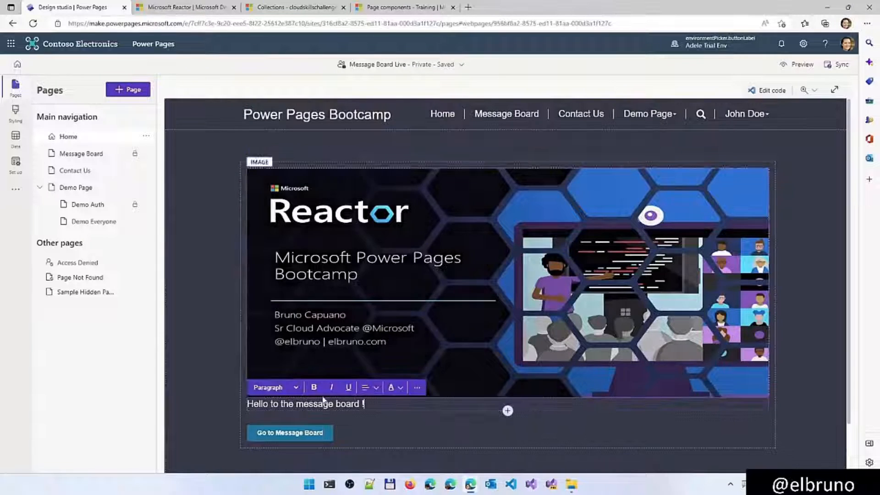
left_click(416, 388)
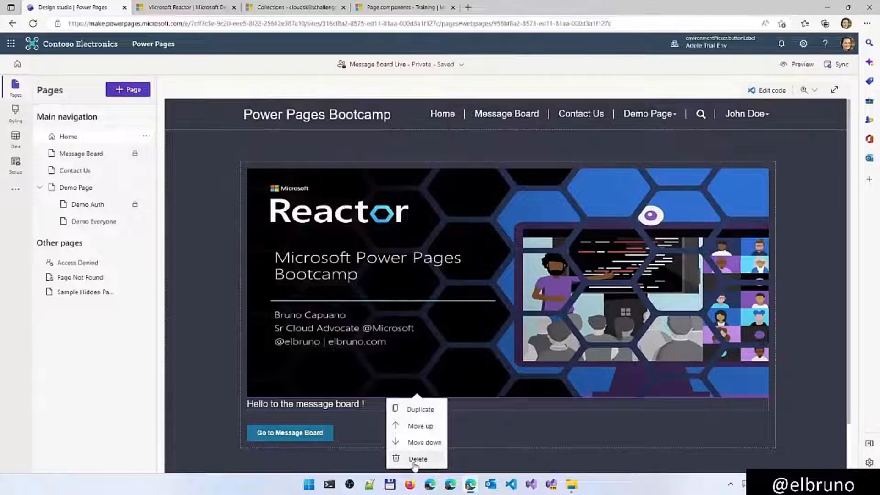
left_click(414, 458)
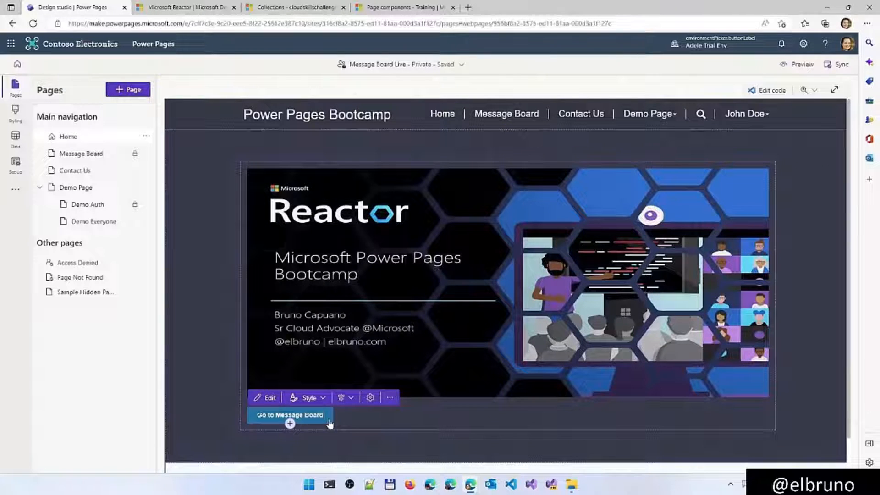
Look at the style options of the Go to Message Board button and leave its style as it is
left_click(320, 398)
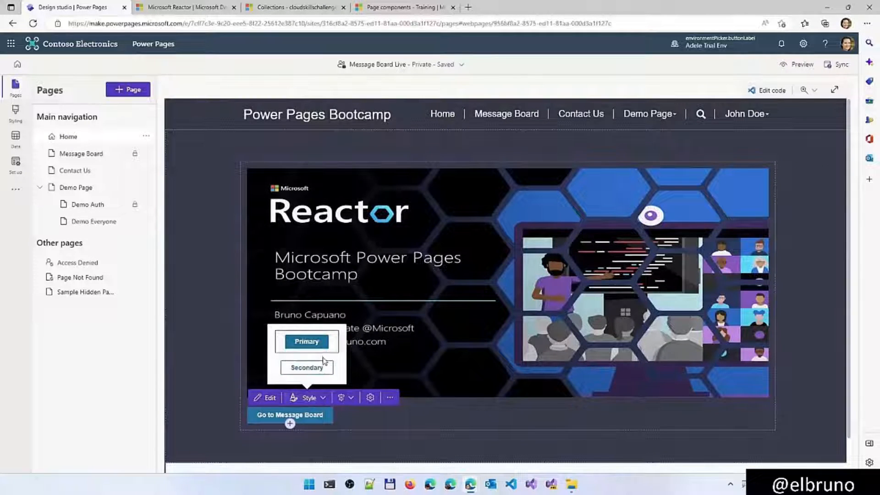
left_click(361, 422)
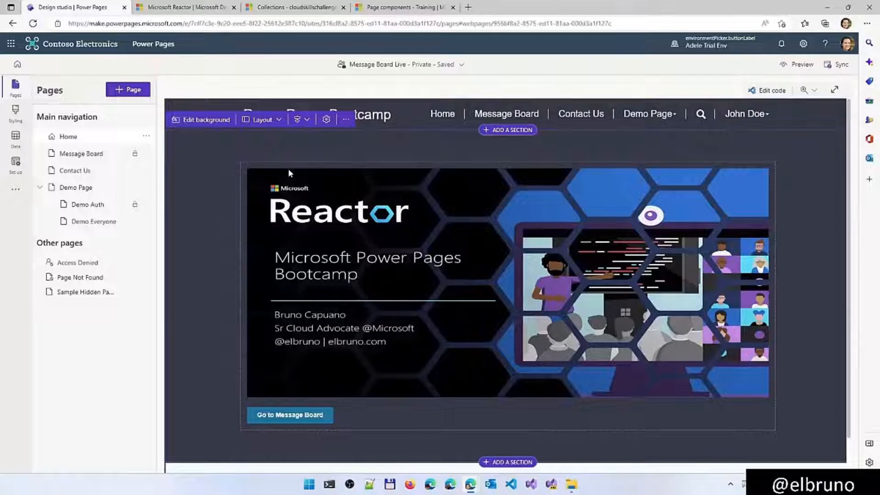
Open the Home page's code in Visual Studio Code for the Web, allowing Power Platform Tools to sign in with the existing Microsoft account
left_click(145, 138)
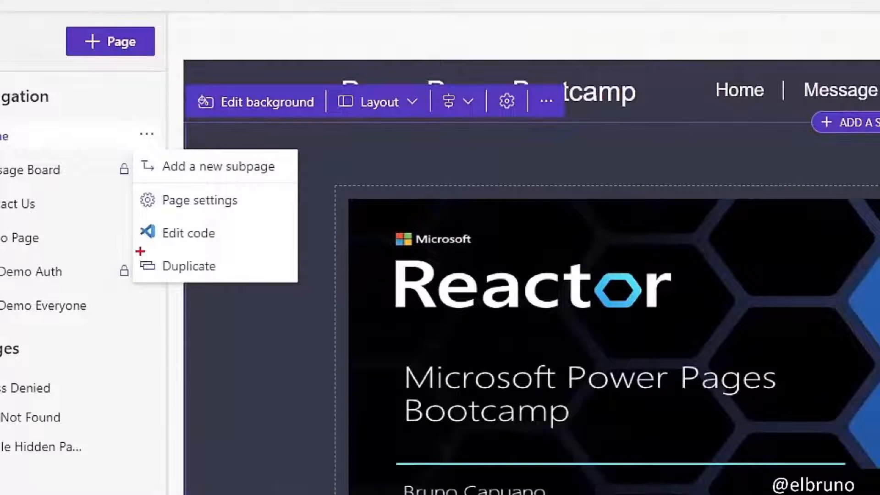
left_click_drag(141, 194, 189, 192)
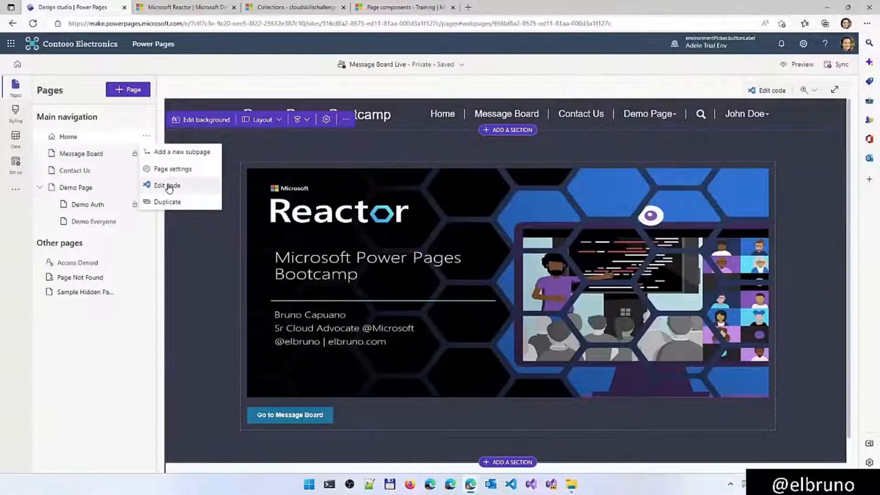
left_click(169, 186)
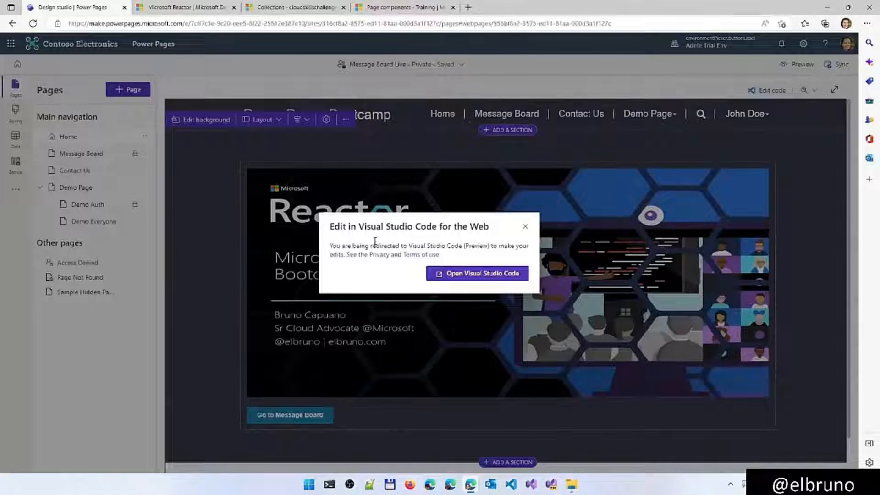
left_click(467, 274)
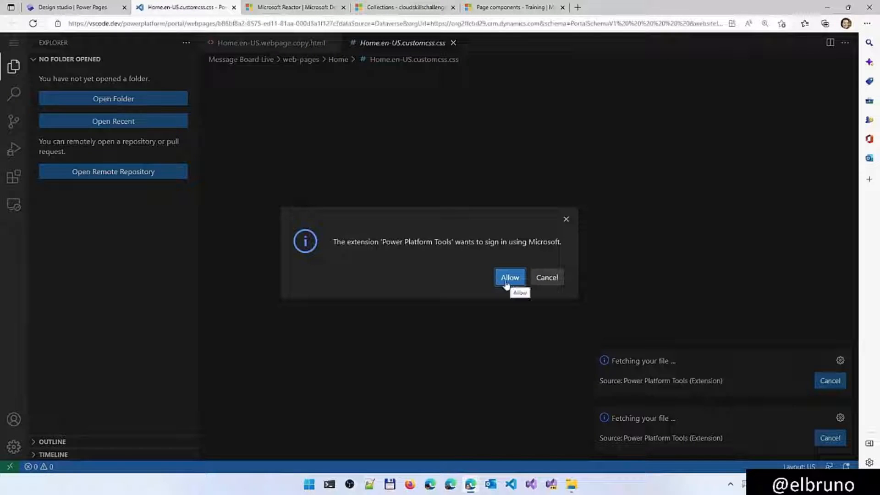
left_click(507, 285)
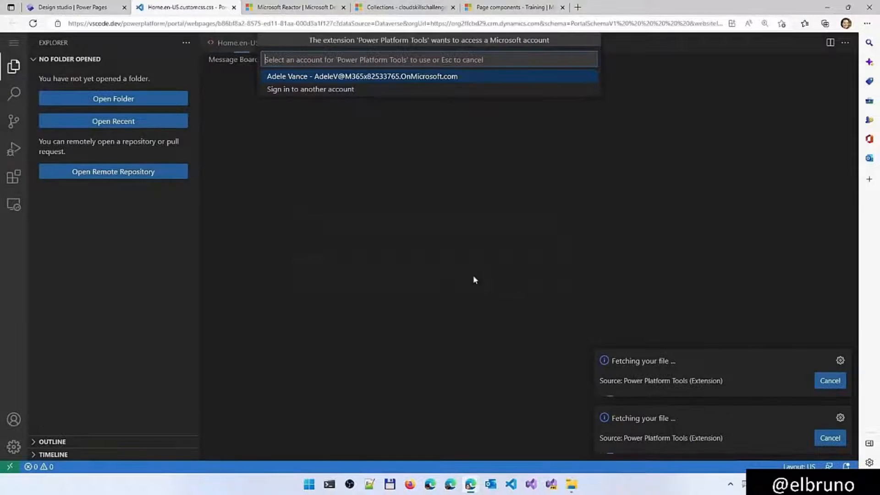
left_click(364, 77)
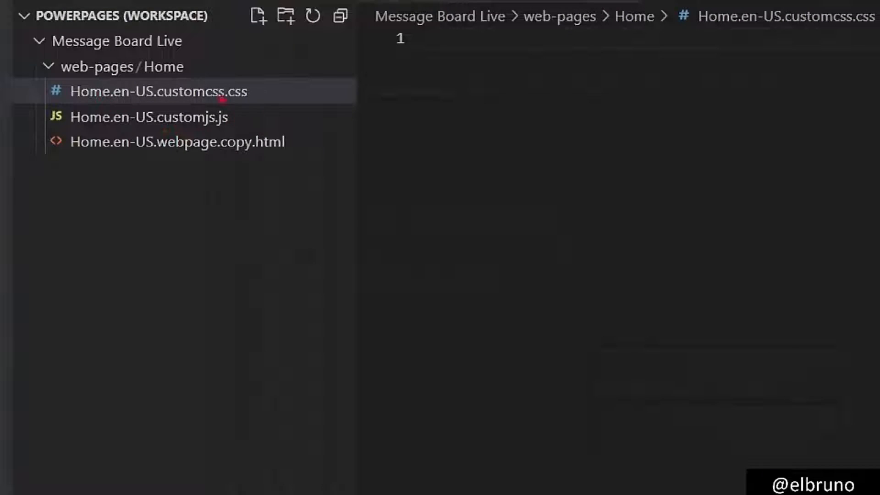
Open Home.en-US.webpage.copy.html from the Home page's files and examine its image, line-break and button markup
left_click_drag(251, 121, 283, 122)
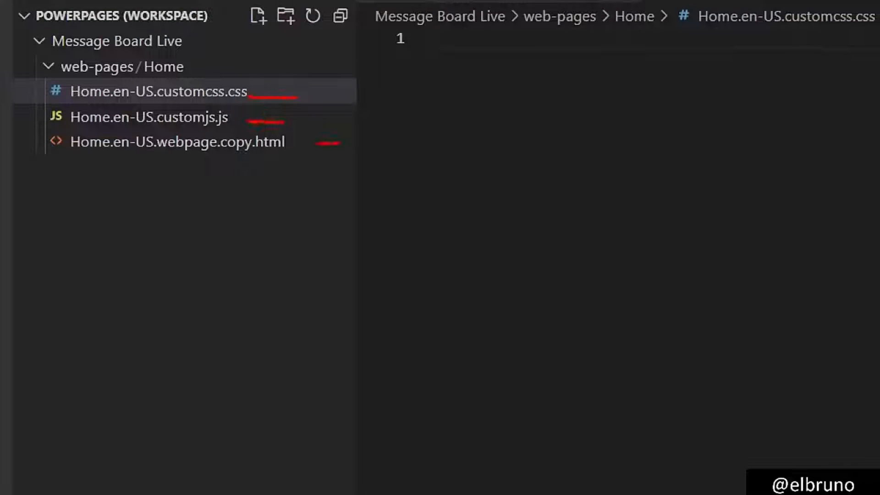
left_click(186, 141)
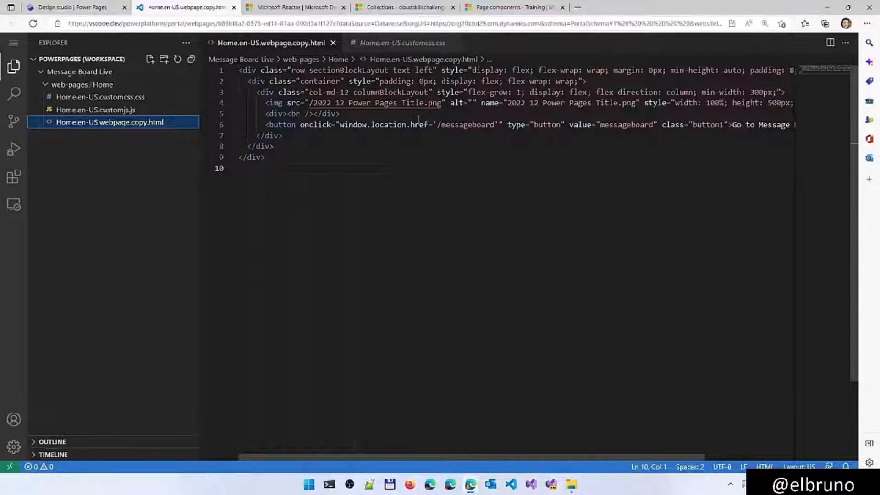
left_click_drag(264, 108, 281, 108)
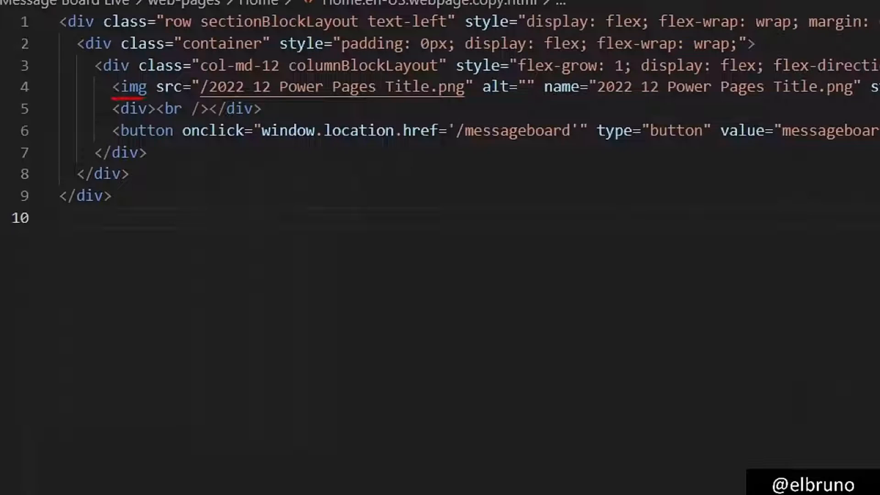
left_click_drag(146, 97, 476, 100)
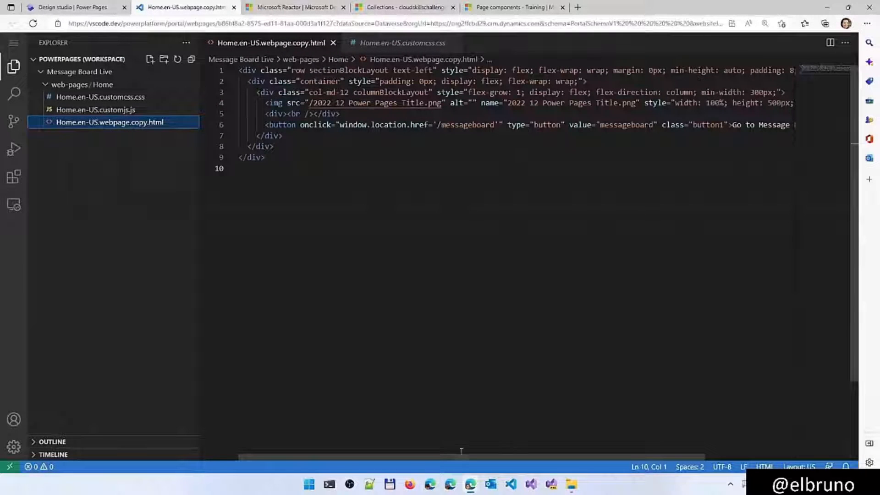
View the Home page on the live site to compare its layout with the source, and return to the code
mouse_move(470, 485)
left_click(492, 448)
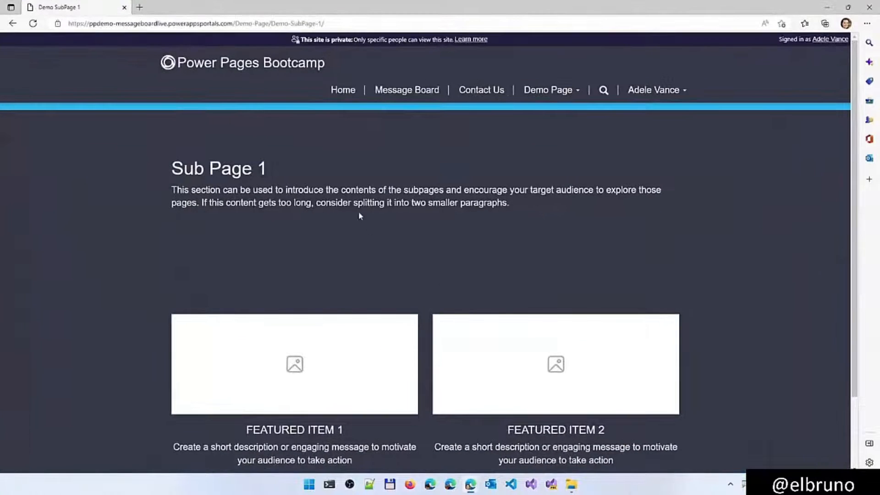
left_click(342, 90)
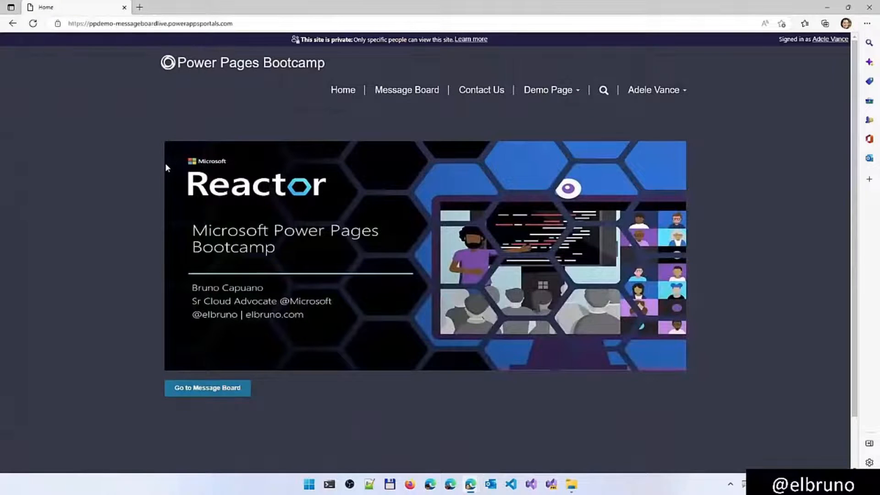
key("alt+Tab")
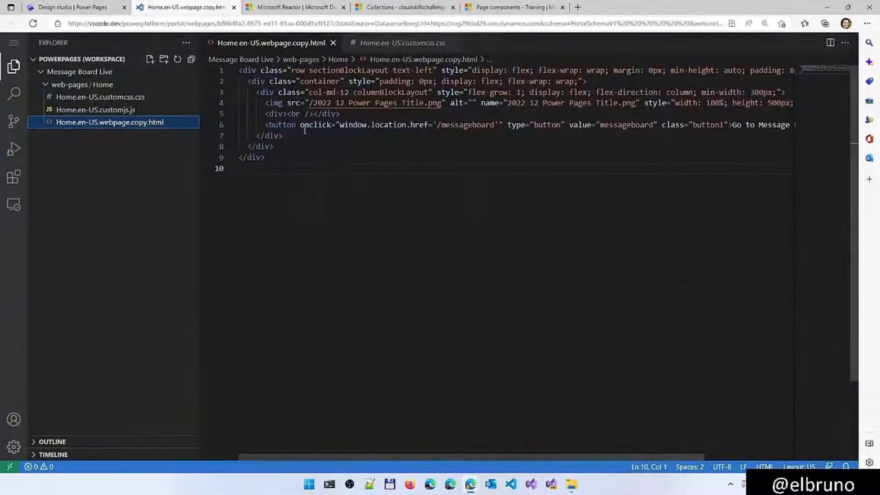
Duplicate the line-break and Go to Message Board button lines directly below the originals in the Home page's HTML
left_click(279, 102)
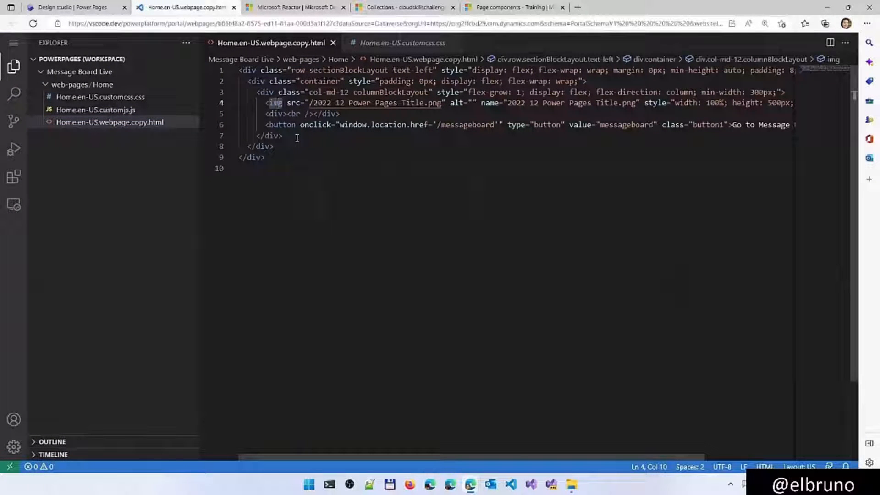
key("Down")
key("Down")
key("Home")
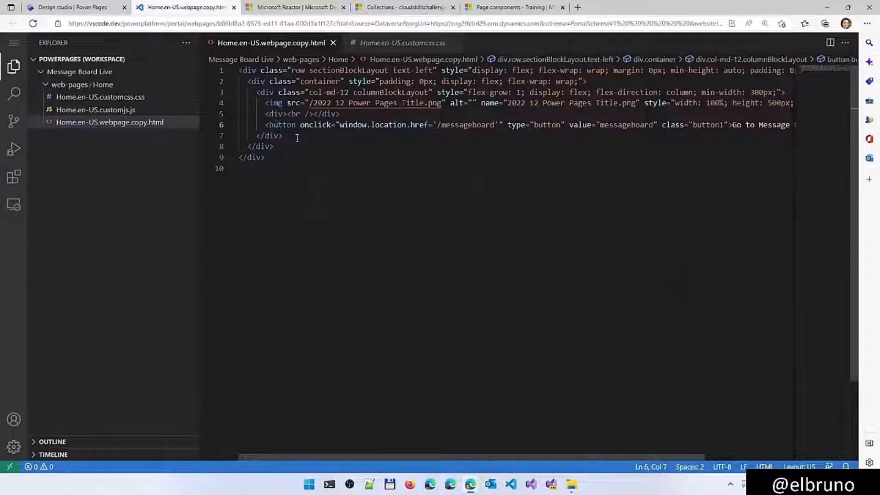
key("Up")
key("Home")
key("shift+Down")
key("shift+Down")
key("ctrl+c")
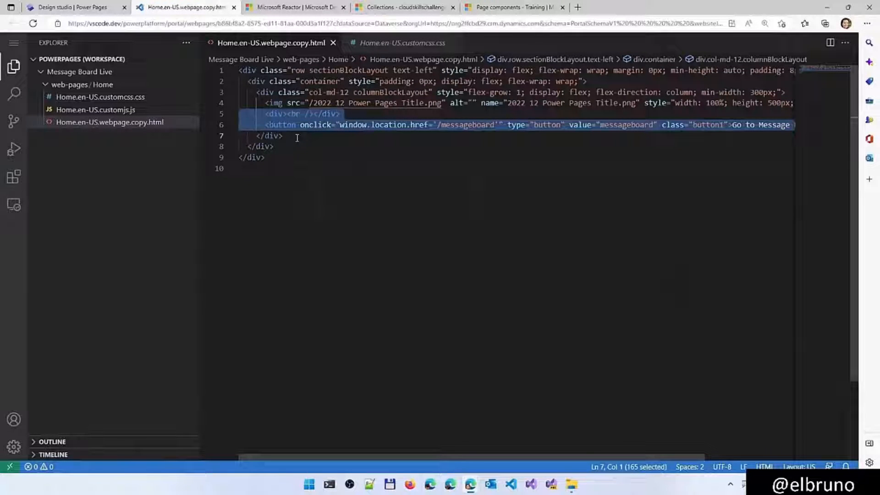
key("Down")
key("Up")
key("ctrl+v")
Cut the banner image line from above the first button and paste it over the second button line
key("Up")
key("Up")
key("Up")
key("Up")
key("Up")
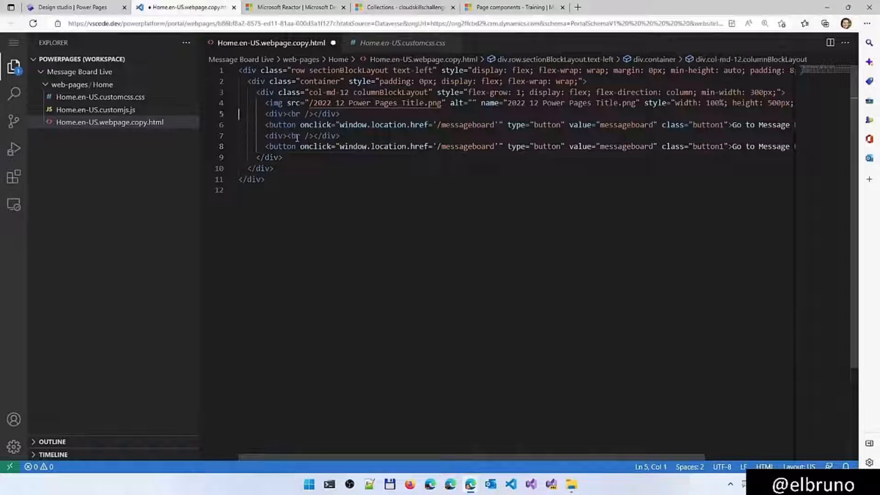
key("shift+Down")
key("ctrl+x")
key("Down")
key("Down")
key("Down")
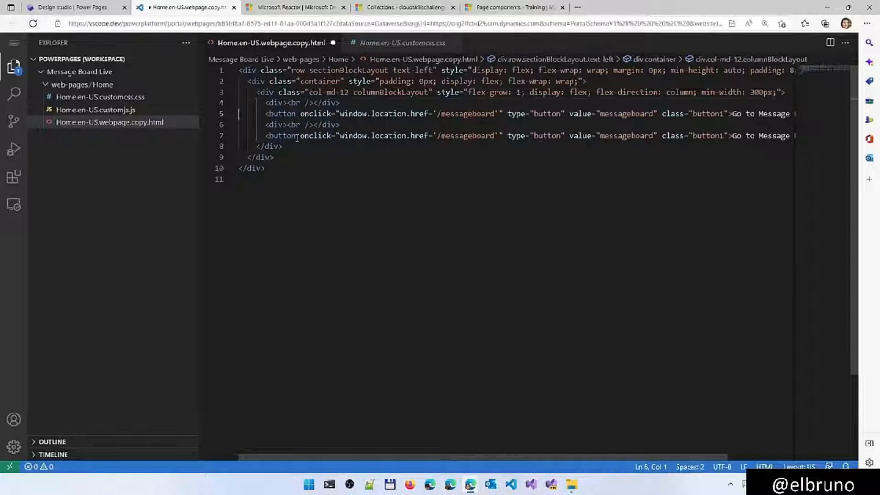
key("shift+End")
key("ctrl+v")
key("BackSpace")
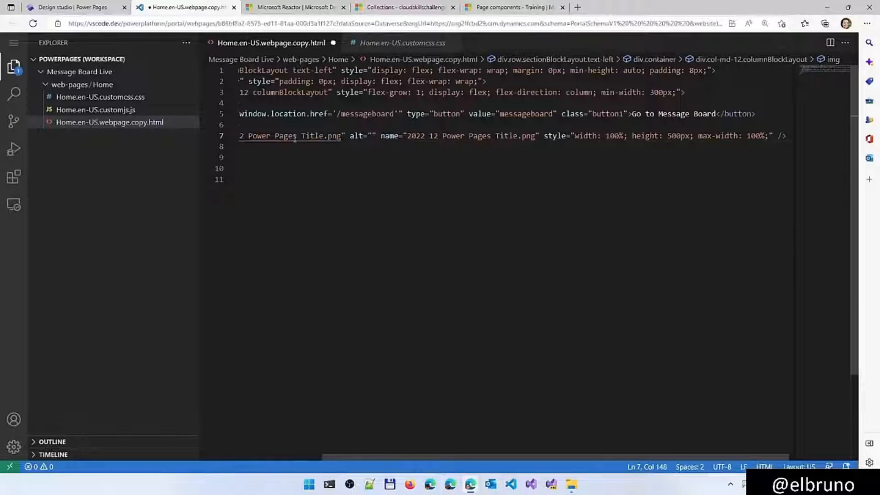
Save the edited HTML file and sync the code changes into the Power Pages design studio
key("ctrl+s")
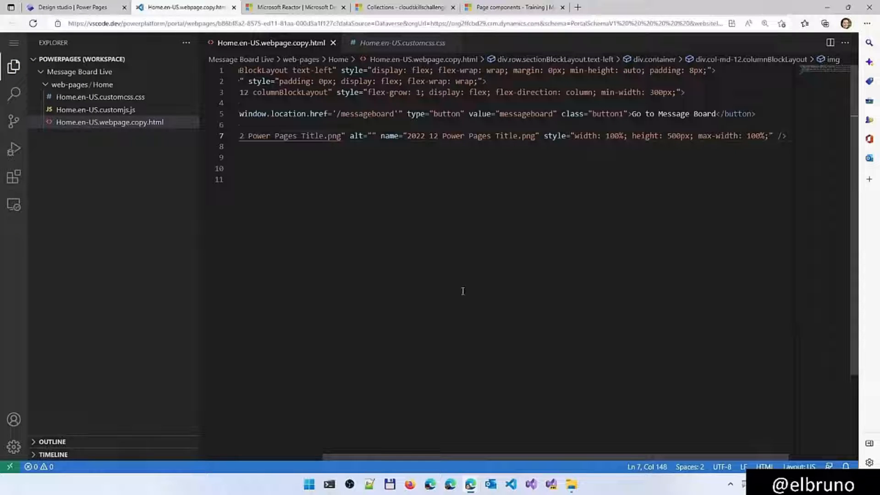
left_click(103, 8)
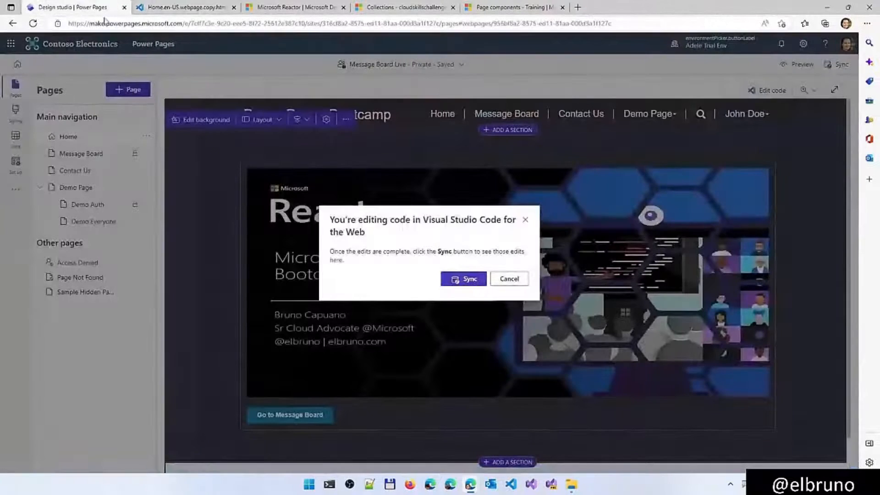
left_click(462, 279)
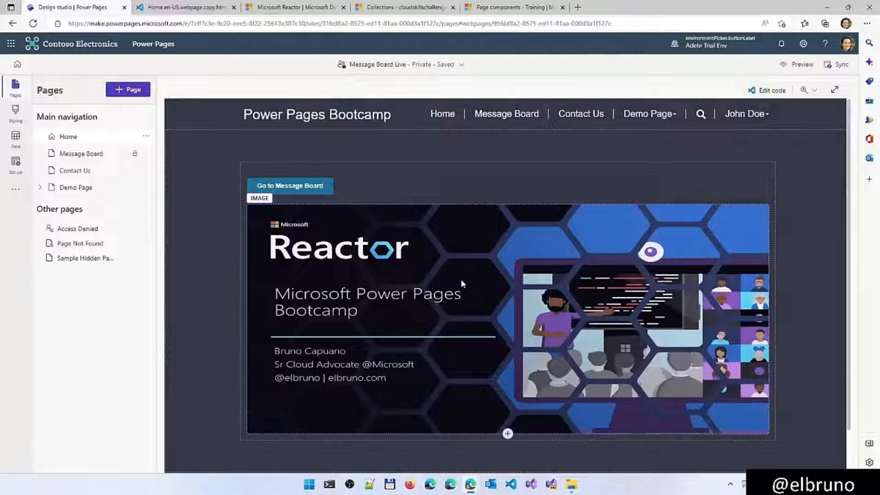
Reload the live site's Home page to check the order of the button and banner image, and return to the code
key("alt+Tab")
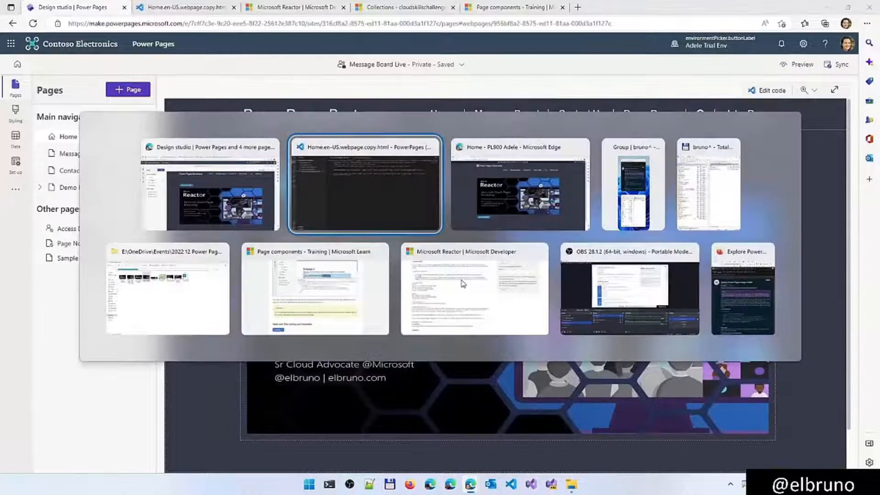
key("alt+Tab")
key("Tab")
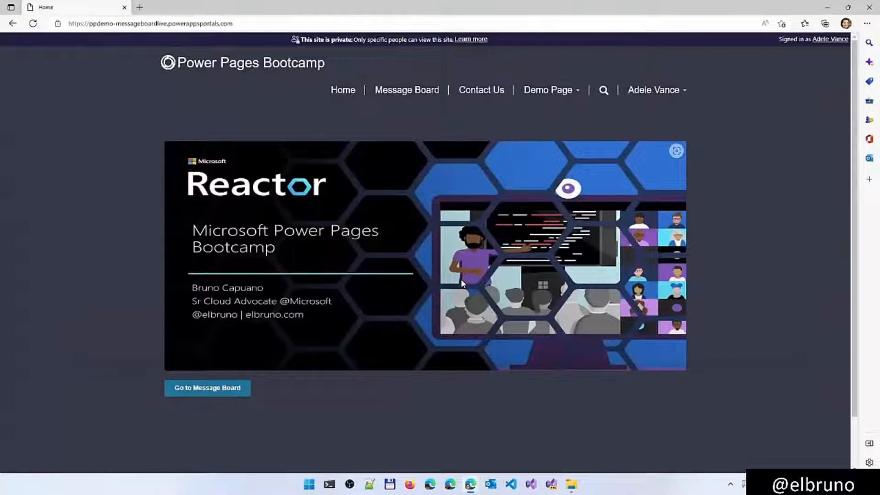
key("F5")
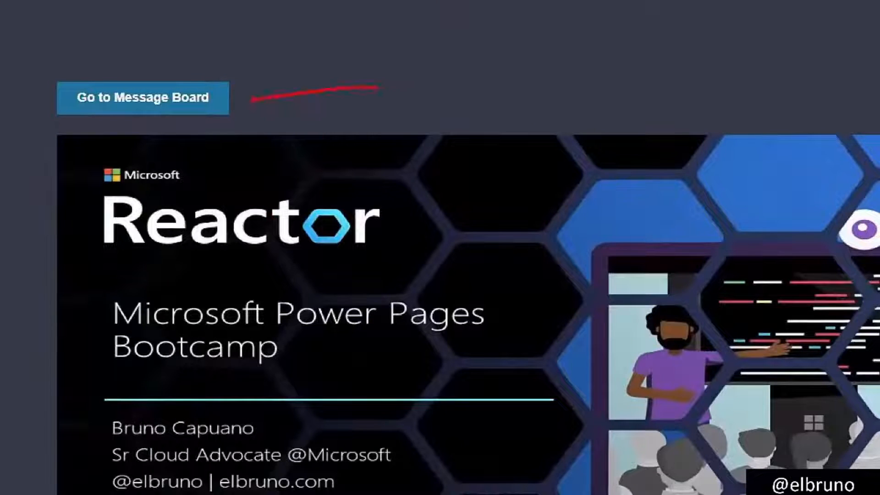
left_click_drag(515, 90, 462, 159)
mouse_move(459, 133)
left_mouse_down()
mouse_move(460, 164)
mouse_move(510, 148)
left_mouse_up()
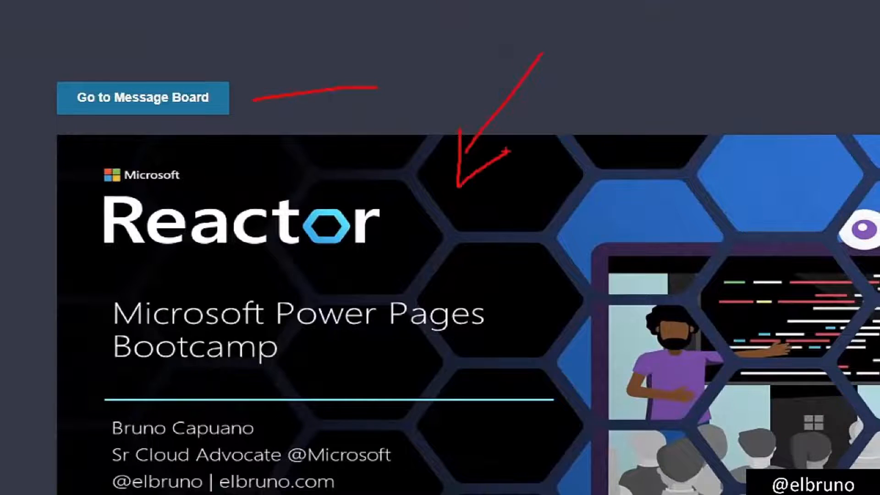
key("Escape")
key("alt+Tab")
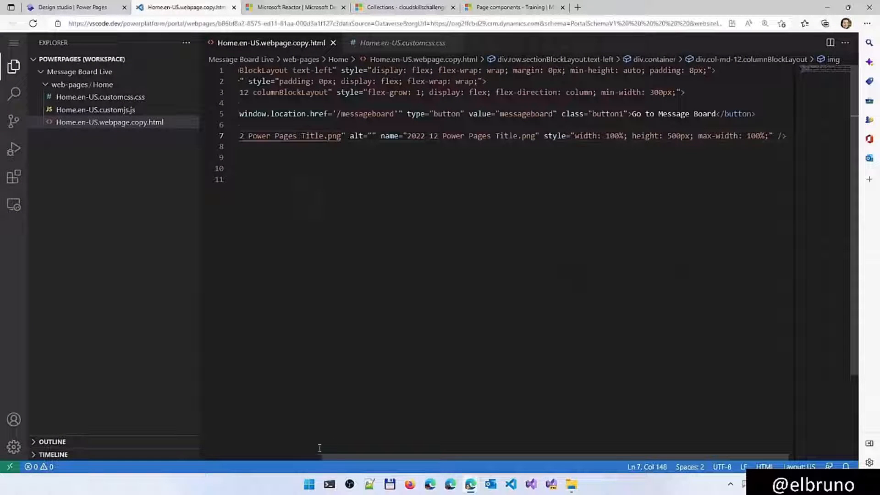
scroll(319, 447, "left", 3)
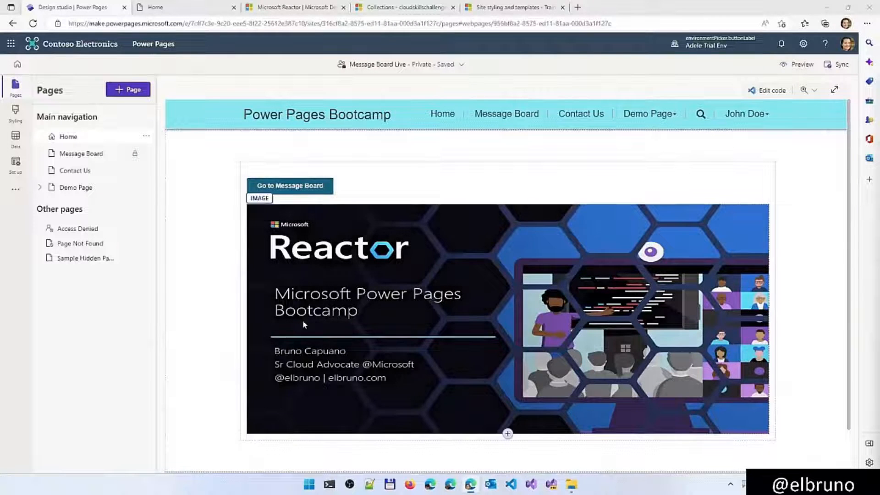
Apply the Orange theme to the site and save the styling
left_click(21, 112)
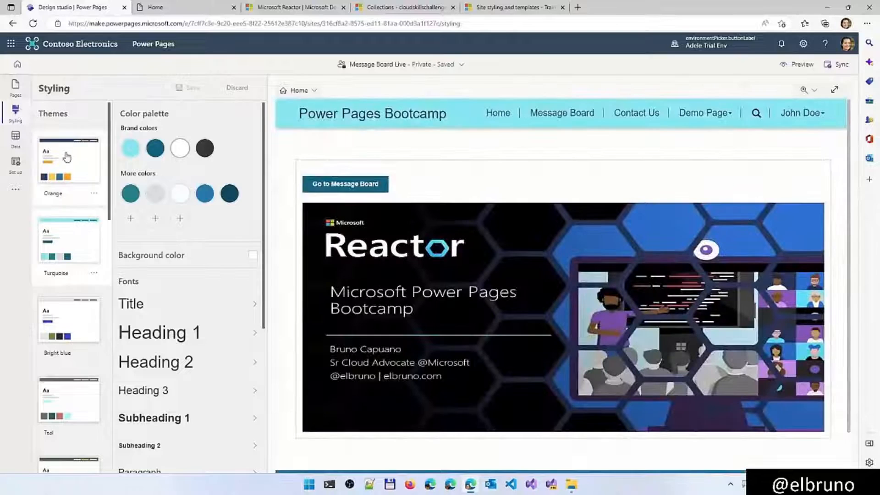
left_click(67, 158)
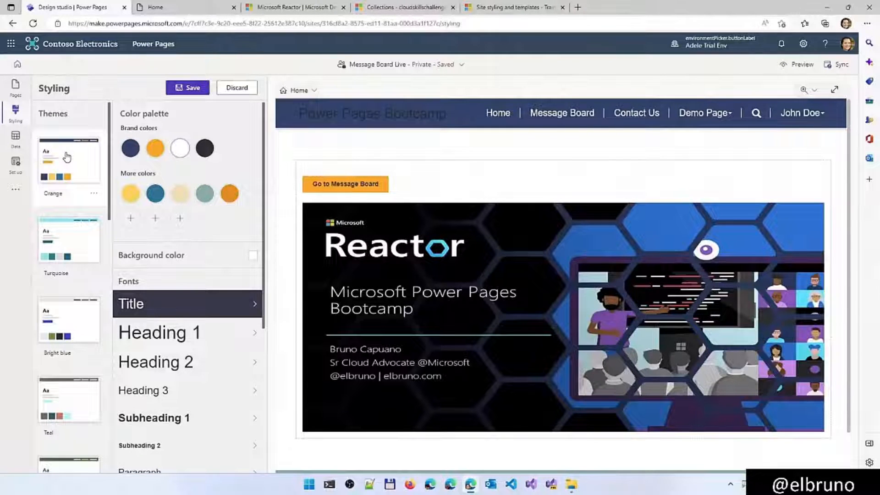
left_click(192, 88)
left_click(192, 90)
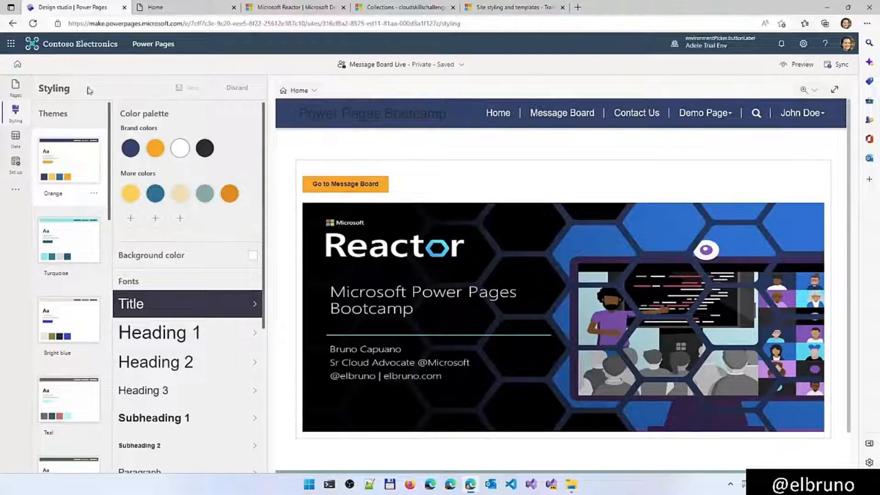
Set the font color of the Power Pages Bootcamp header title to white on the Home page
left_click(18, 88)
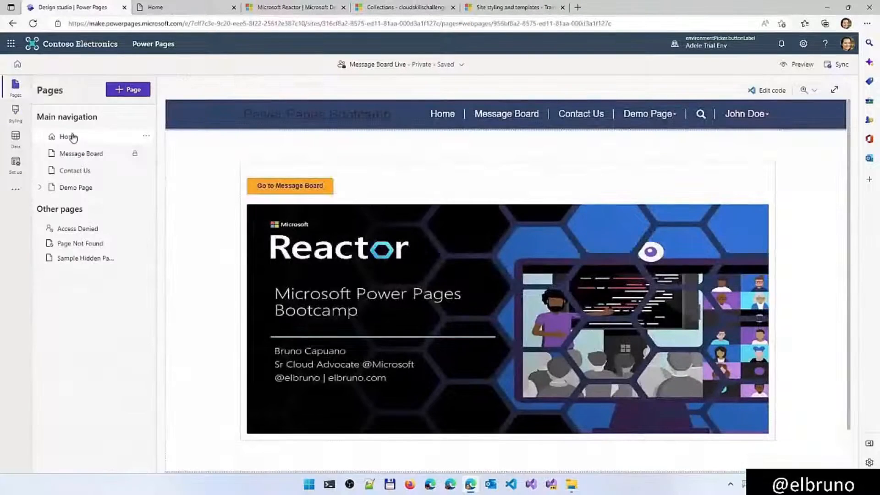
left_click(268, 115)
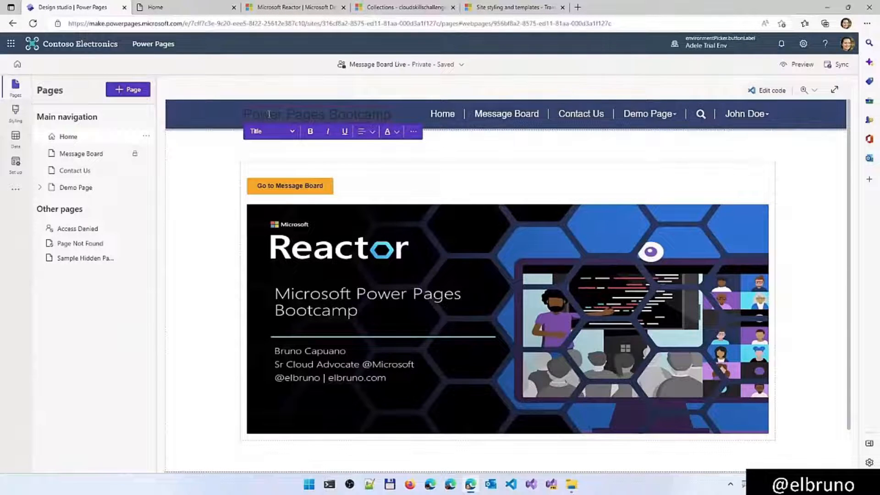
left_click(395, 132)
left_click(403, 173)
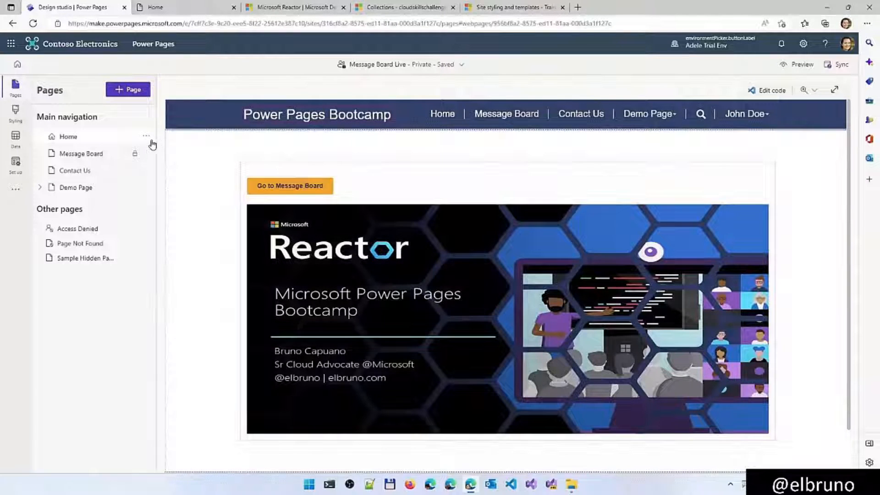
Check the site header on the Home, Message Board, Contact Us and Demo Page pages
left_click(145, 137)
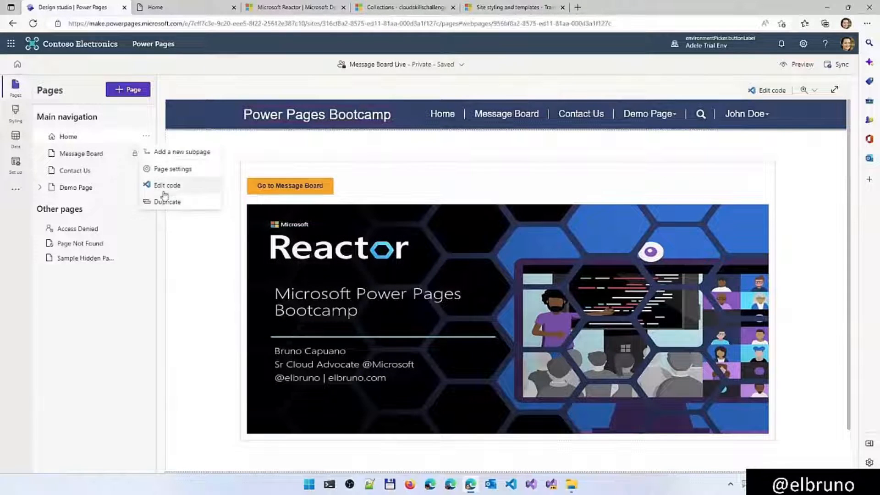
left_click(192, 114)
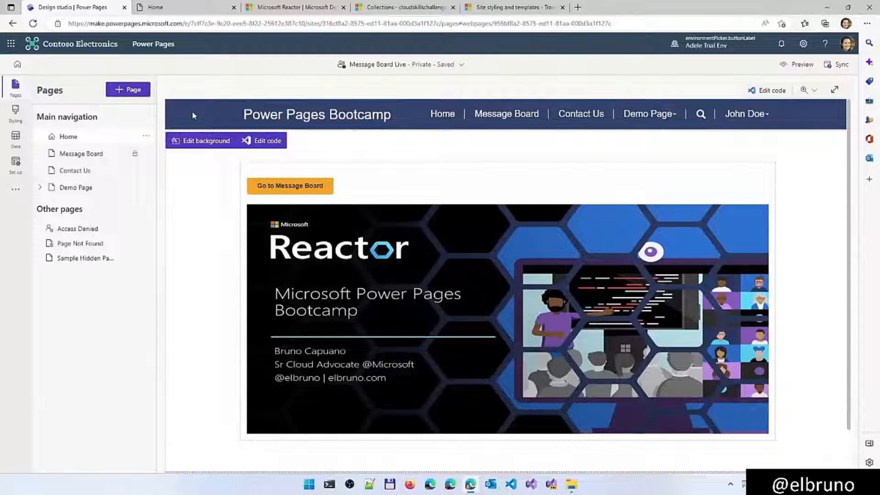
left_click(102, 158)
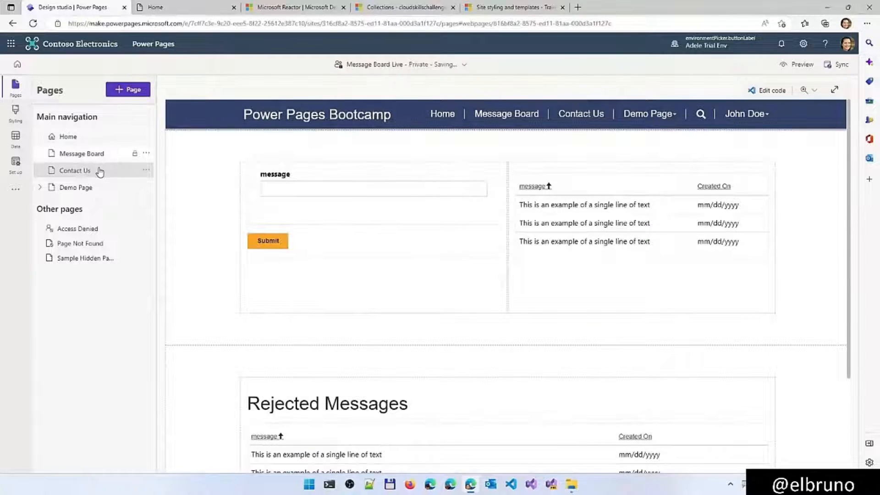
left_click(99, 171)
left_click(98, 189)
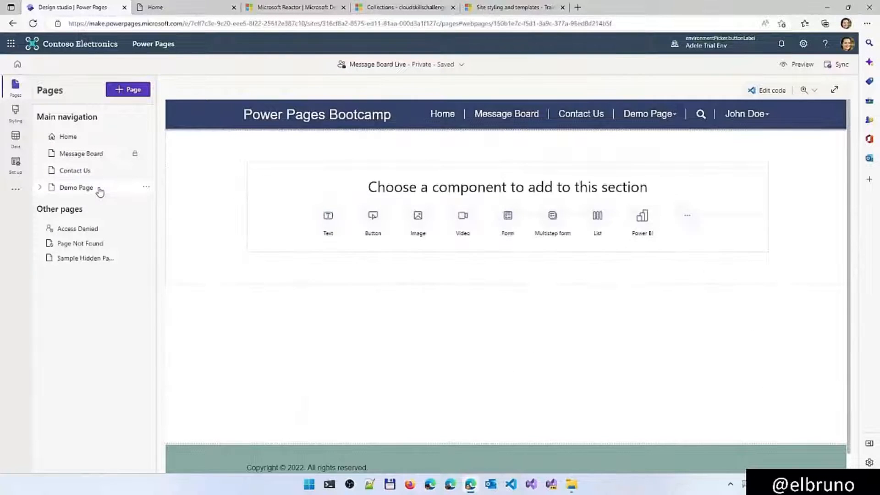
Open the site header's code in Visual Studio Code for the Web, granting access with the existing Microsoft account
left_click(226, 116)
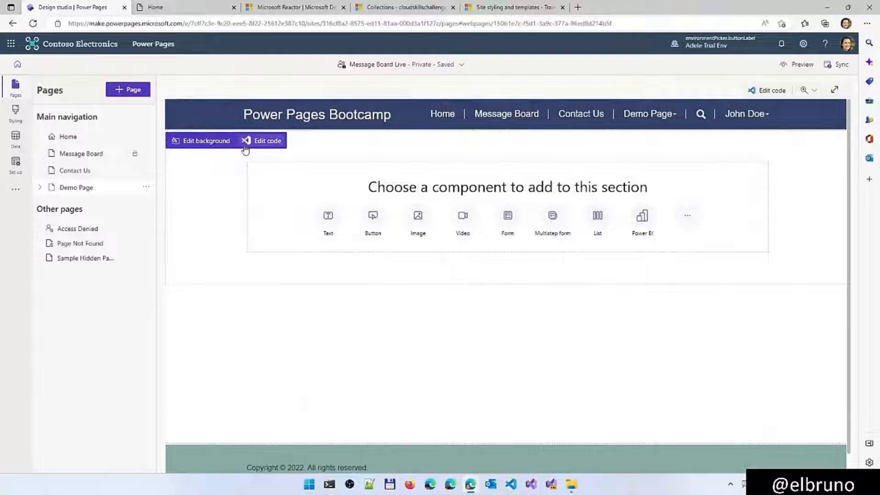
left_click(273, 146)
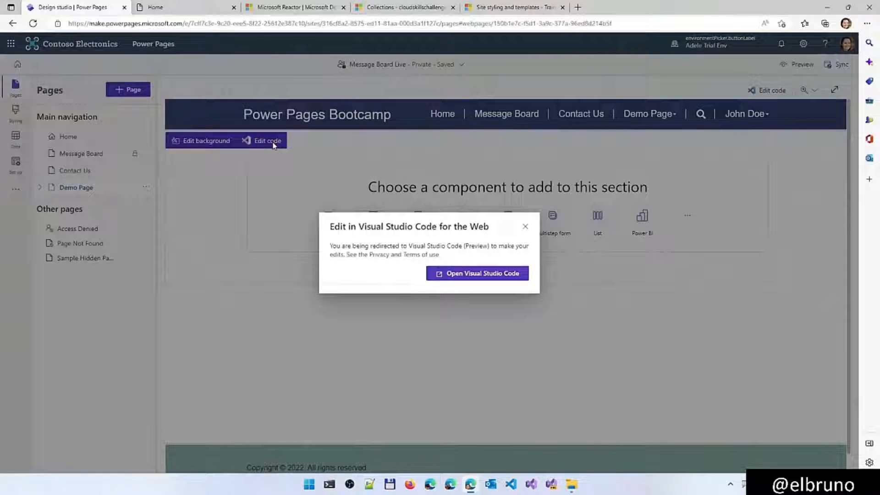
left_click(444, 275)
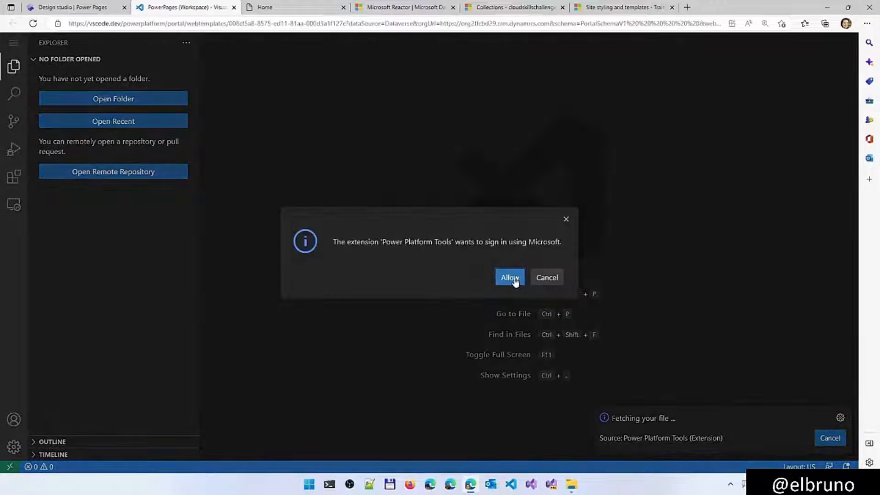
left_click(510, 277)
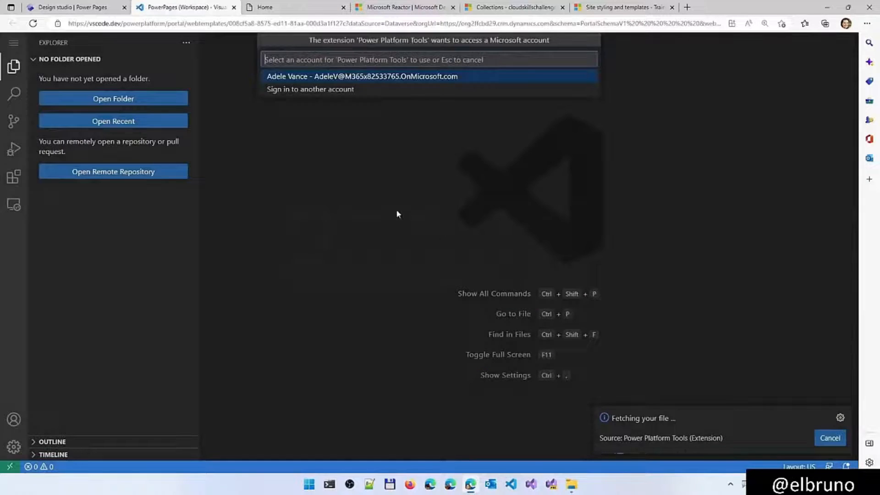
left_click(348, 76)
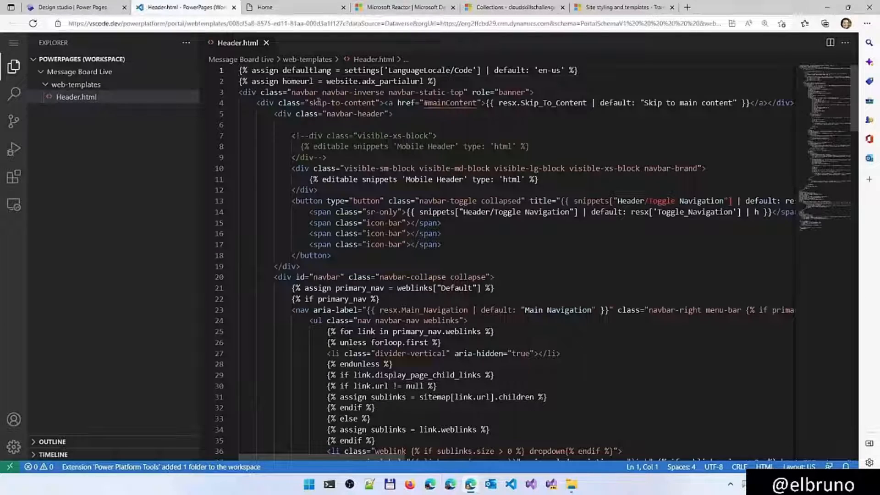
Paste a background-image style attribute on a new line after role="banner" in the navbar div of Header.html
key("ctrl+minus")
key("ctrl+plus")
key("ctrl+plus")
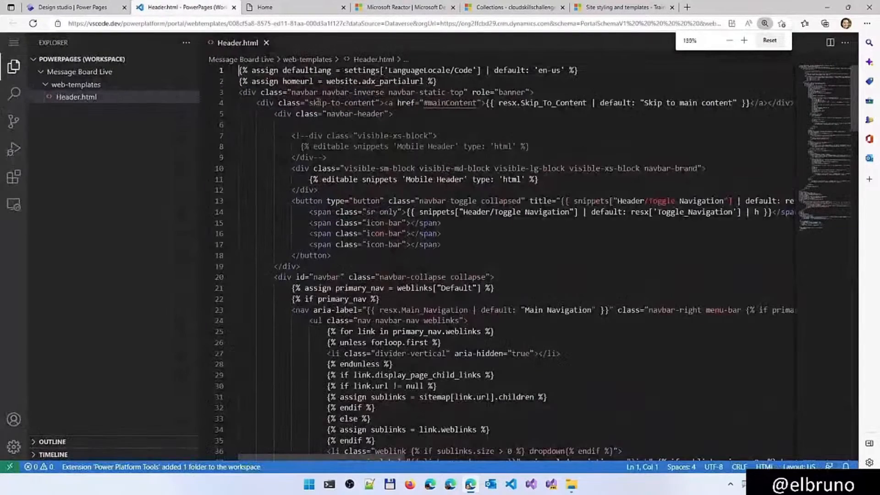
left_click(15, 74)
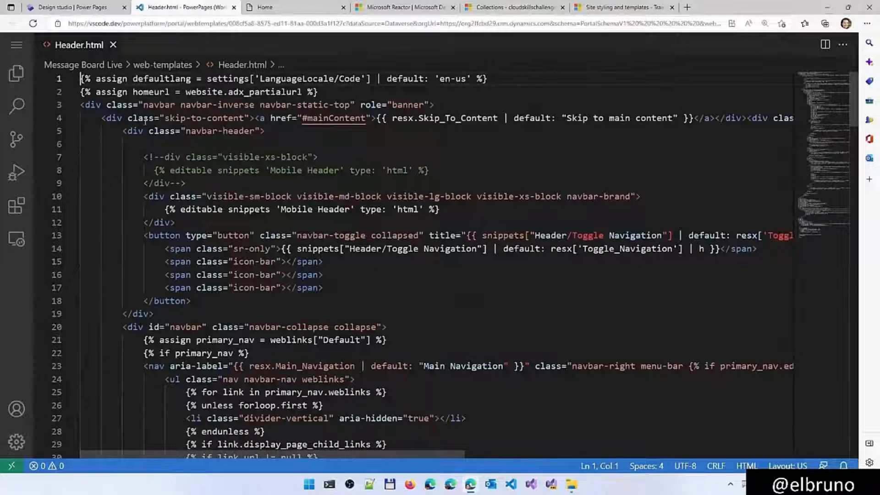
mouse_move(154, 129)
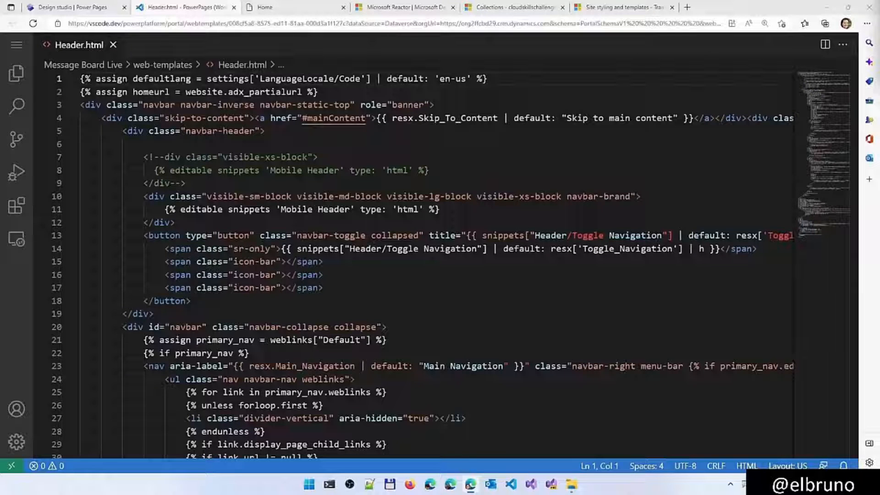
left_click(431, 104)
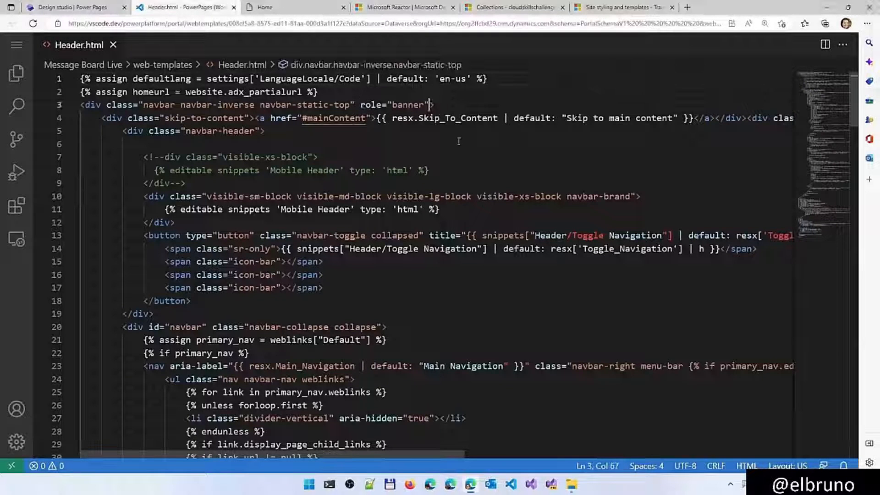
key("Return")
type("style=\"background-image: url('/imJPjaKEnjDYwIJhKXkajWln1tbpgxIgb6BFbUbZzA.png');")
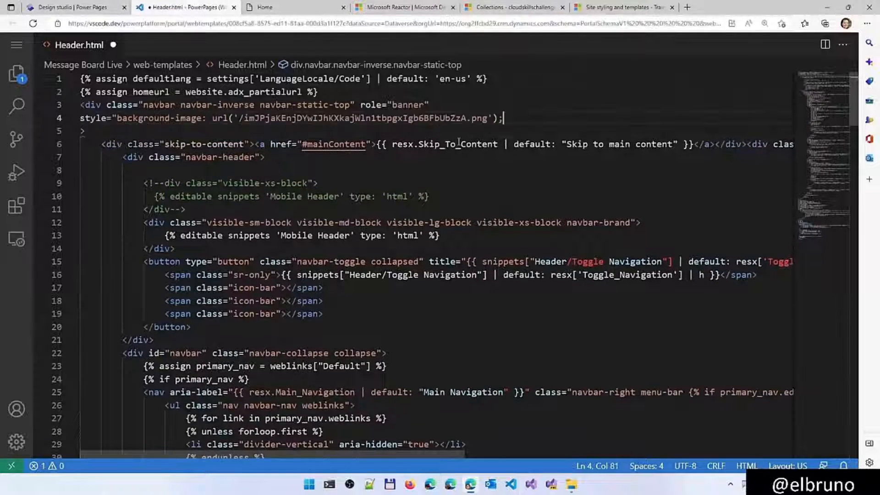
Replace the image name in the background-image URL with the name of header.png from the Resources folder, giving 'header/.png'
key("ctrl+Left")
key("ctrl+Left")
key("Left")
key("ctrl+shift+Left")
key("Delete")
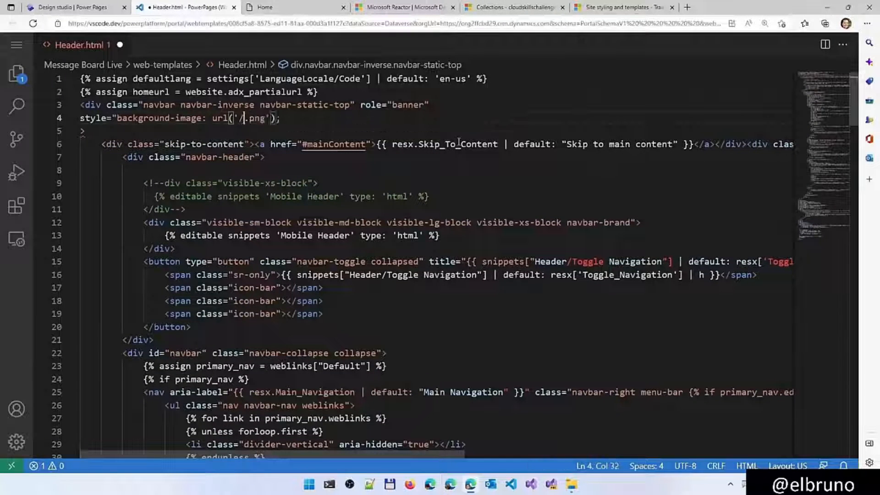
left_click(571, 484)
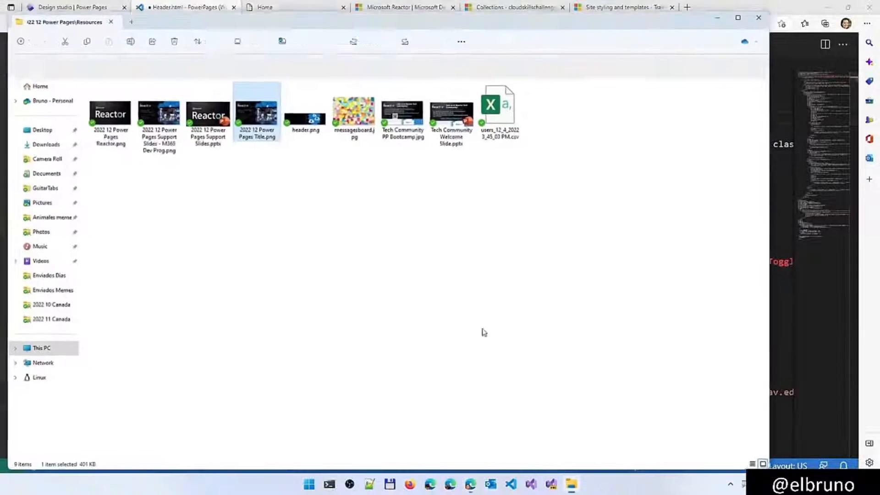
left_click(306, 123)
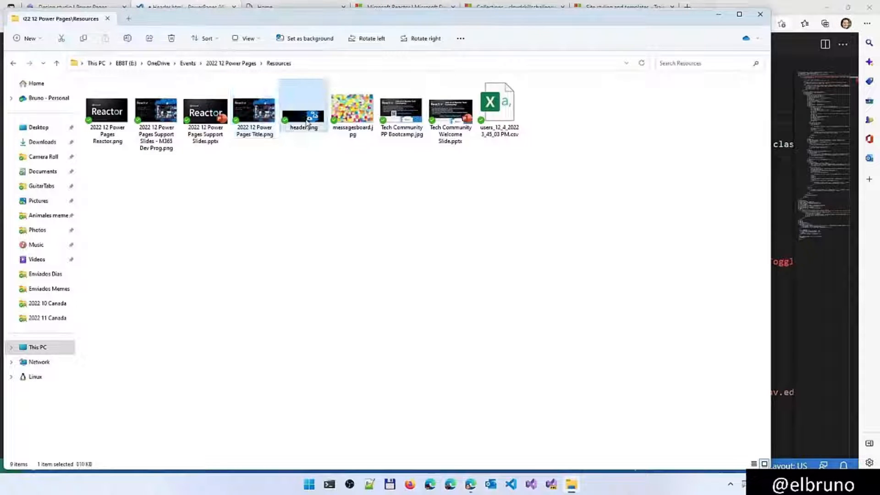
left_click(306, 123)
key("ctrl+c")
key("Escape")
left_click(718, 14)
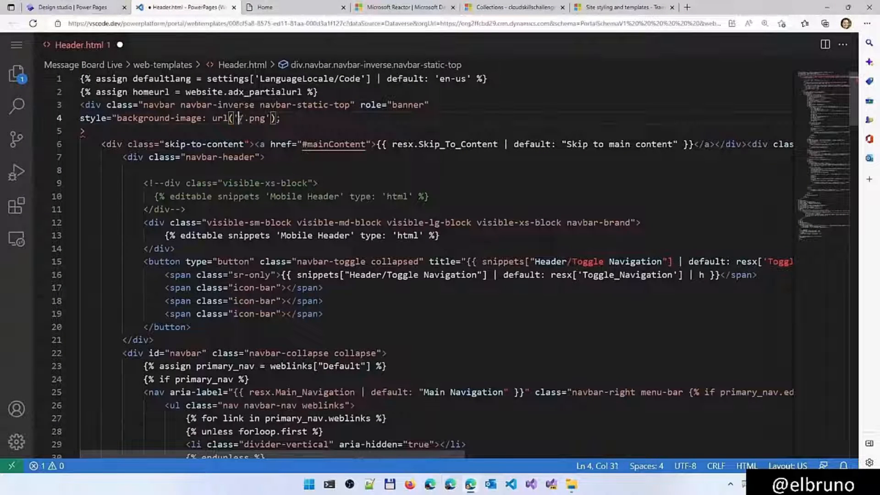
key("ctrl+v")
Close the style attribute with a double quote and join the div's closing bracket onto the same line
left_click(333, 119)
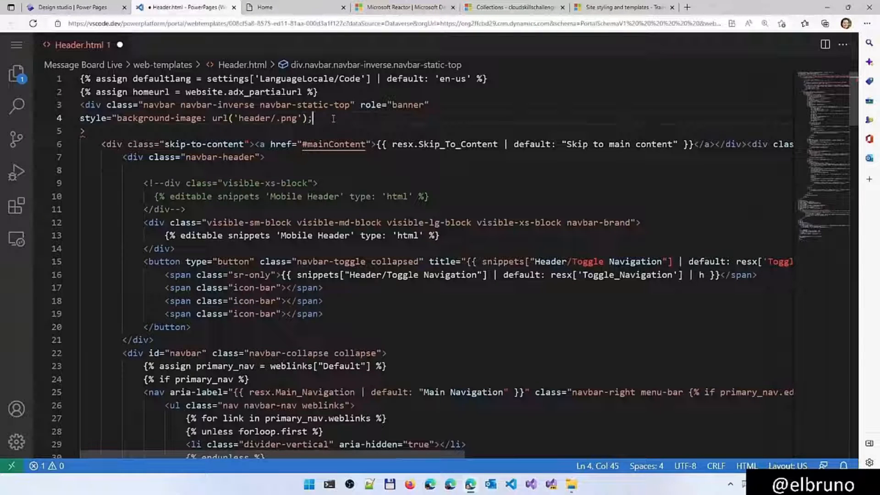
type("\"")
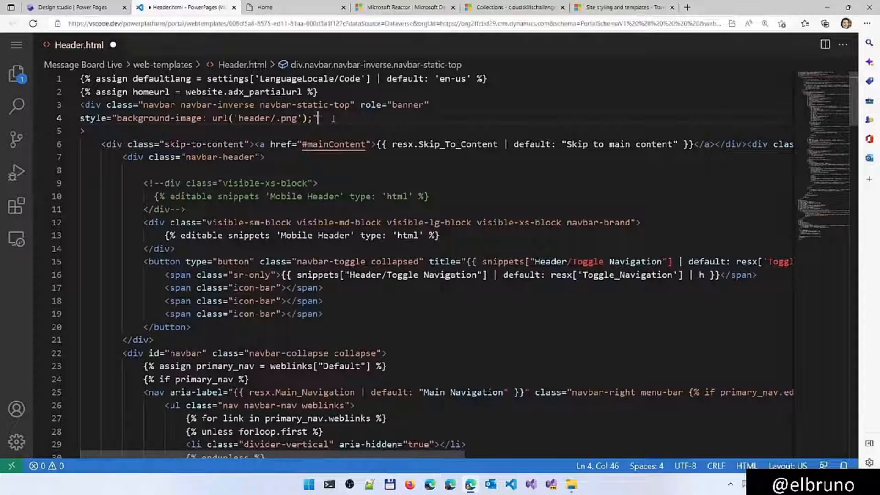
key("Delete")
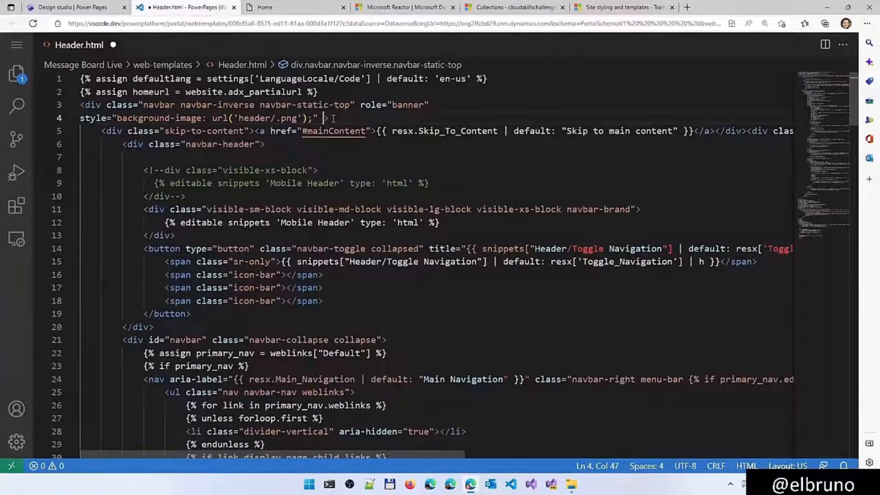
Save Header.html and sync the code changes into the design studio
left_click(94, 8)
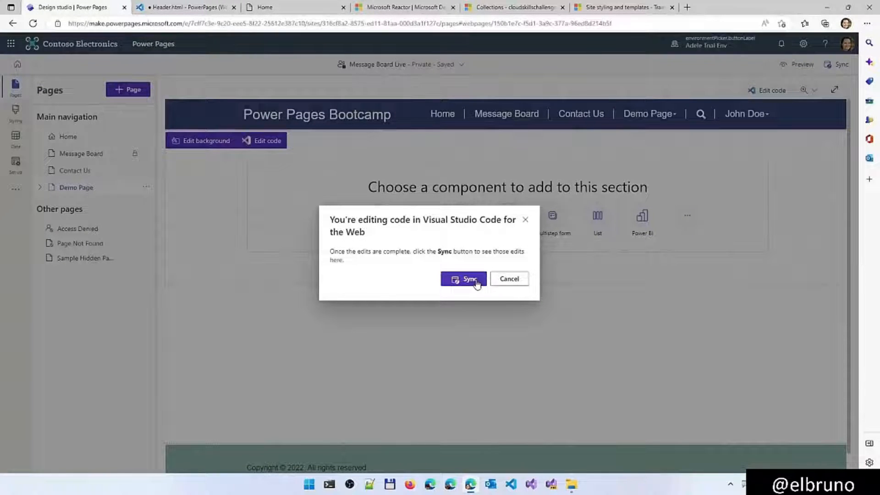
left_click(186, 8)
left_click(301, 131)
key("ctrl+s")
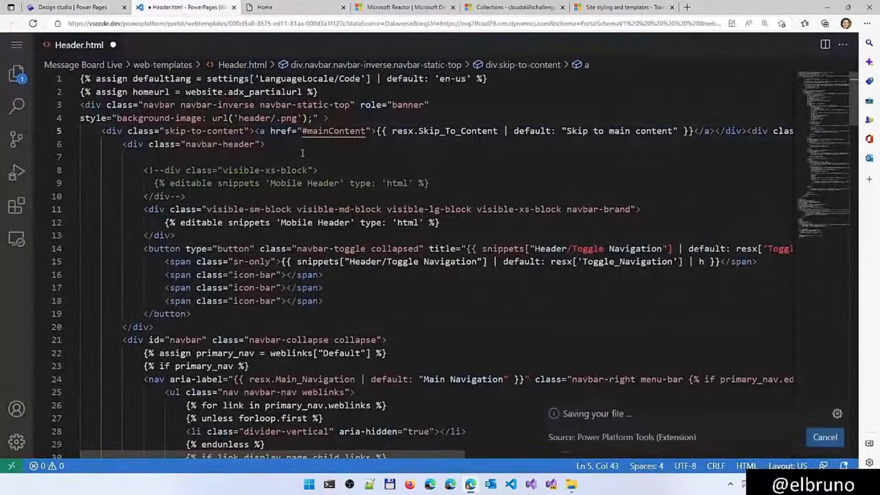
left_click(73, 7)
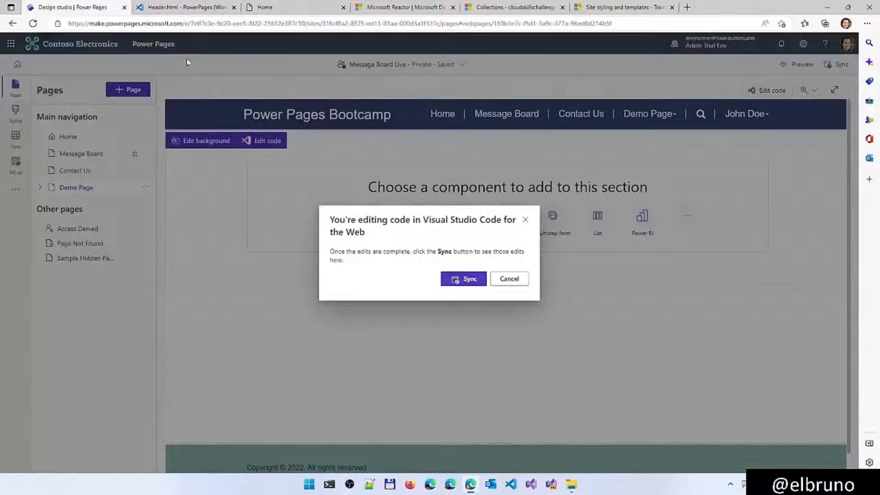
left_click(463, 279)
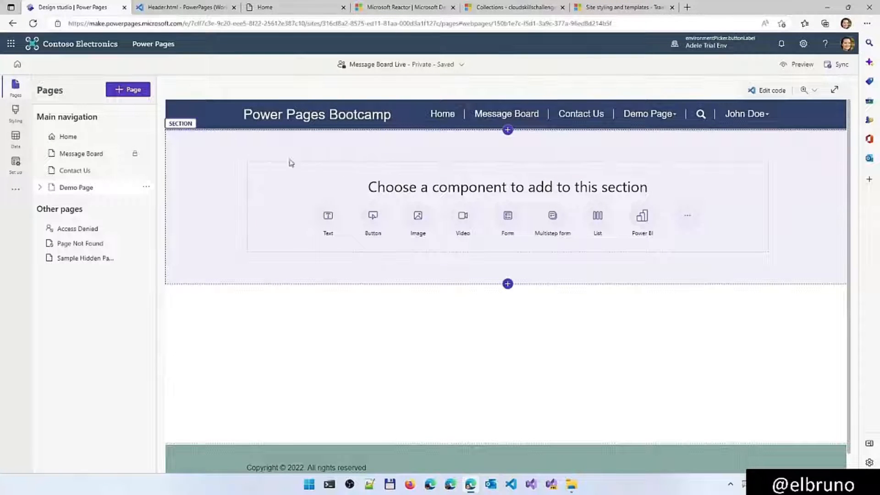
Add an image component below the description text on the Demo Everyone subpage and upload header.png into it
left_click(40, 187)
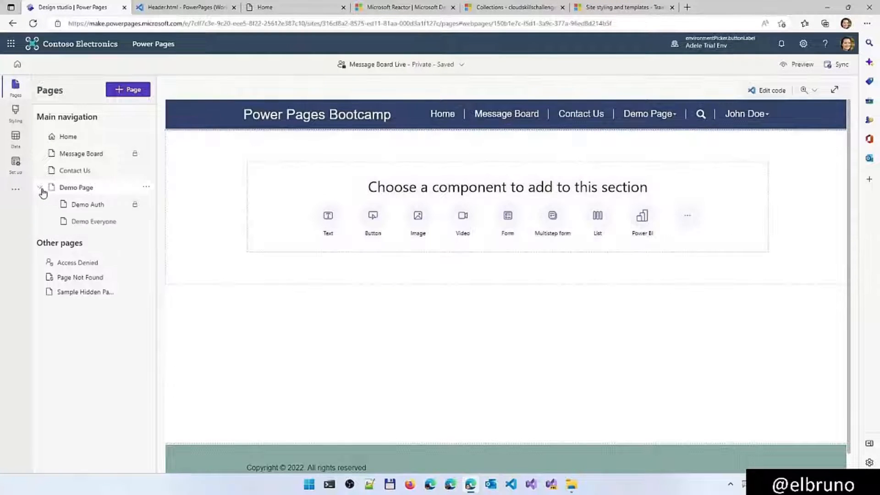
left_click(89, 224)
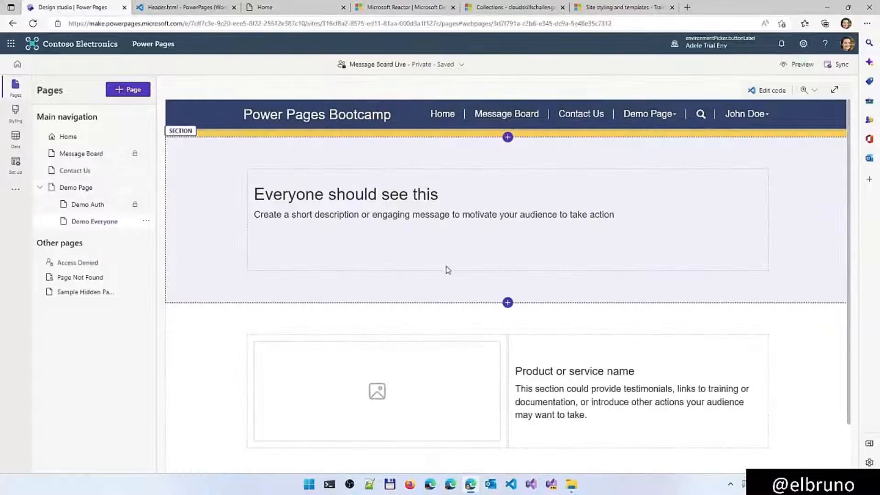
left_click(515, 228)
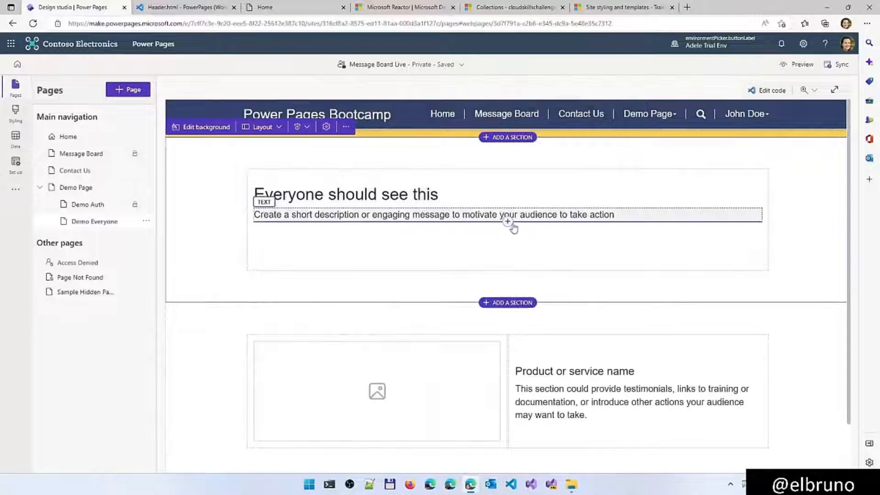
left_click(507, 222)
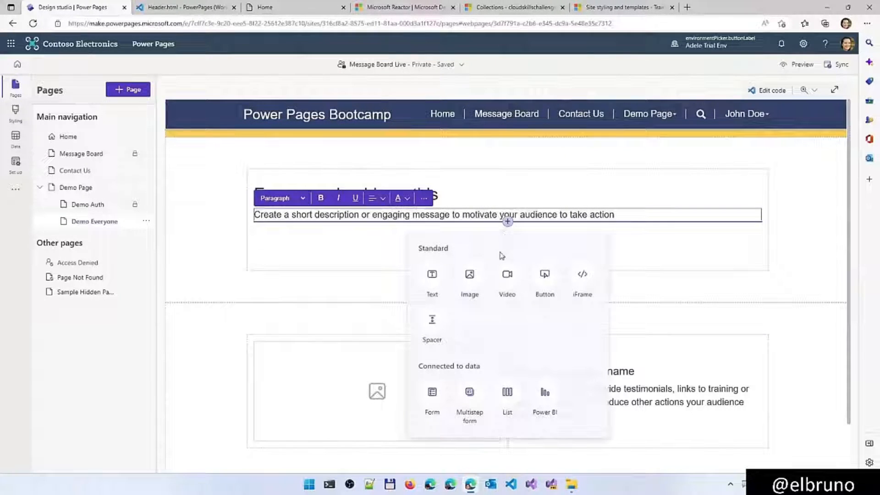
left_click(470, 275)
left_click(185, 267)
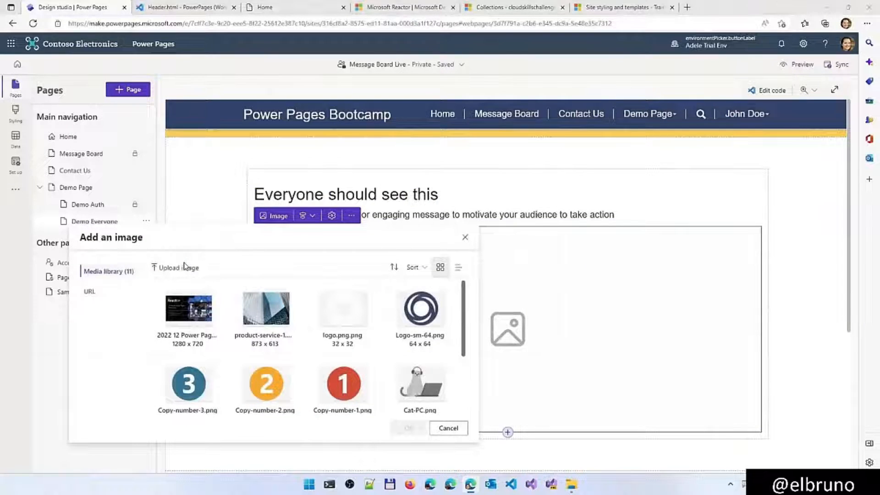
double_click(262, 87)
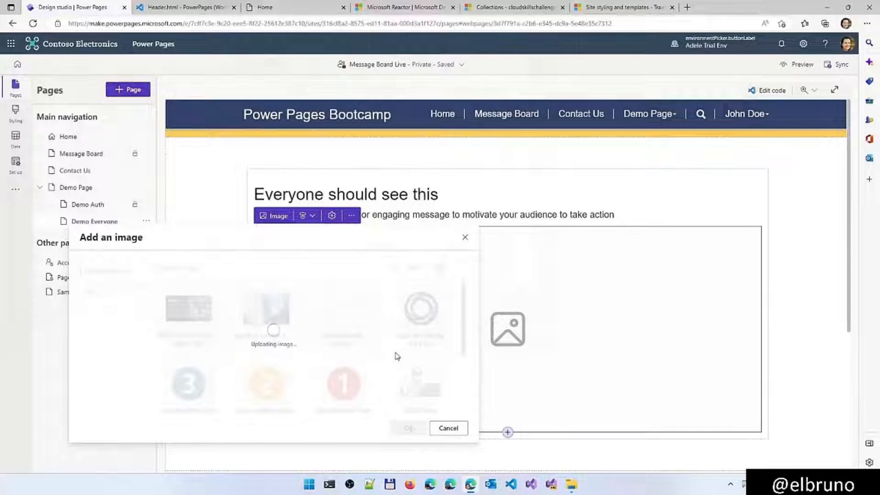
left_click(408, 428)
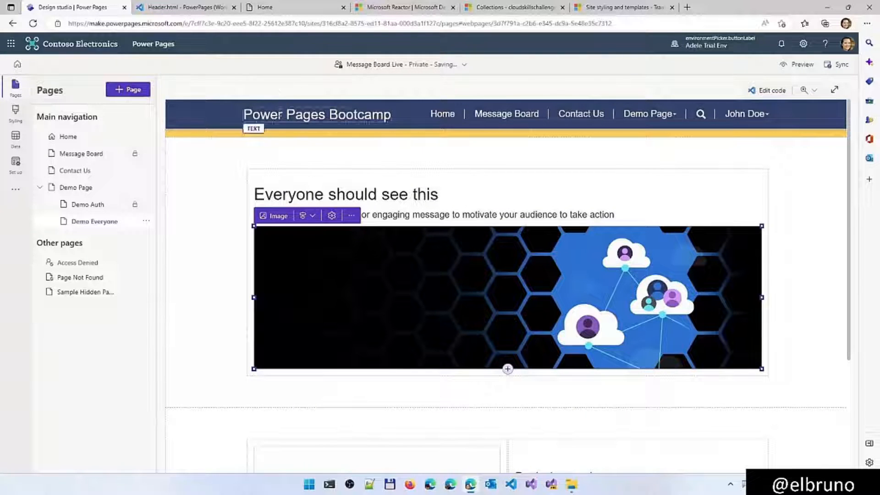
Correct the background-image URL in Header.html to '/header.png' and save the file
left_click(185, 8)
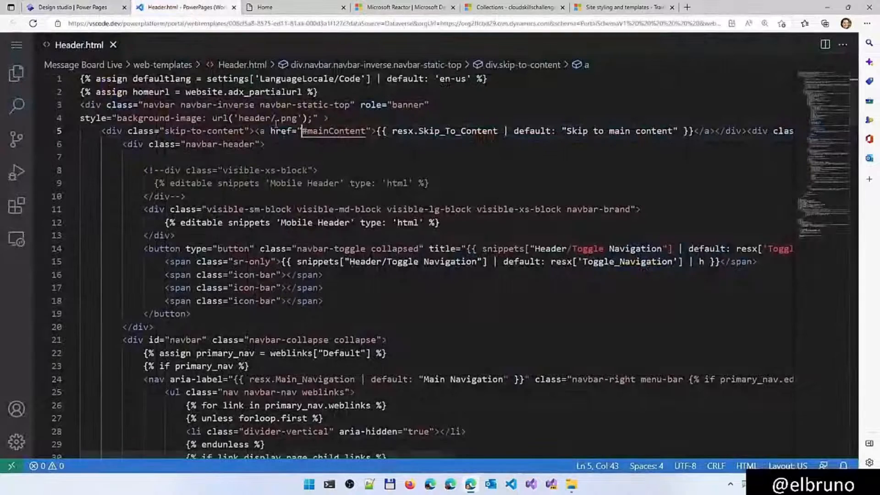
mouse_move(199, 124)
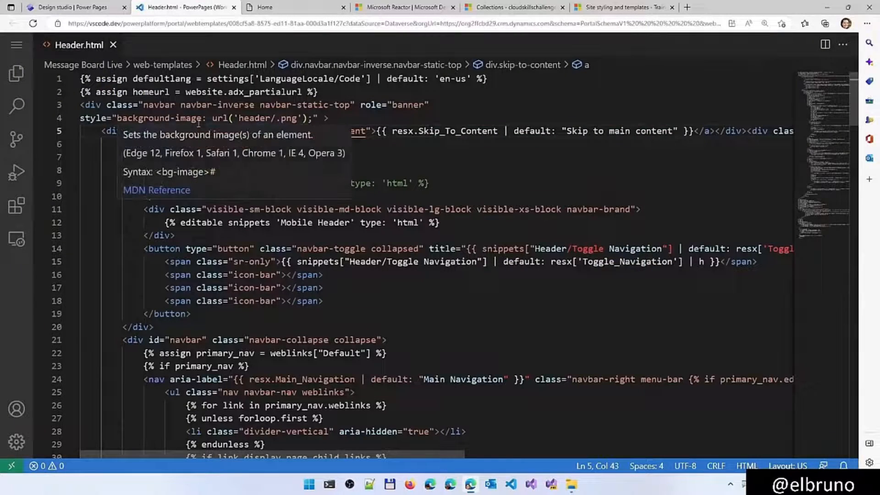
left_click(243, 118)
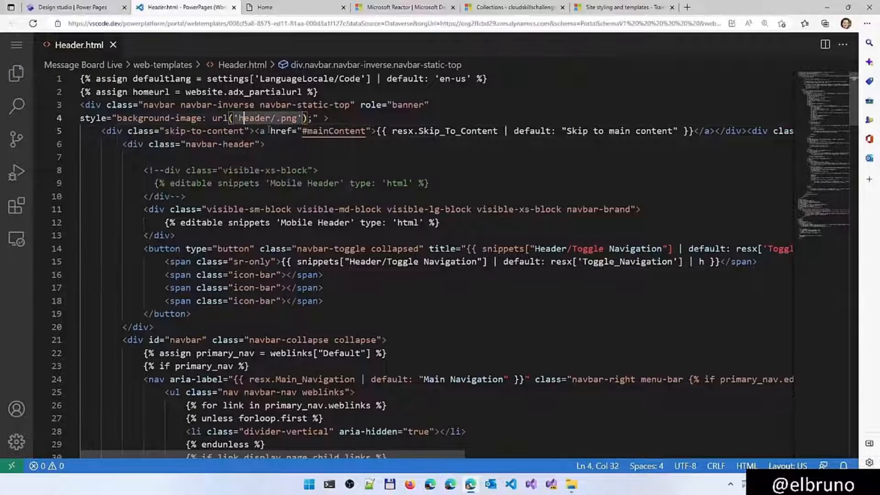
type("/")
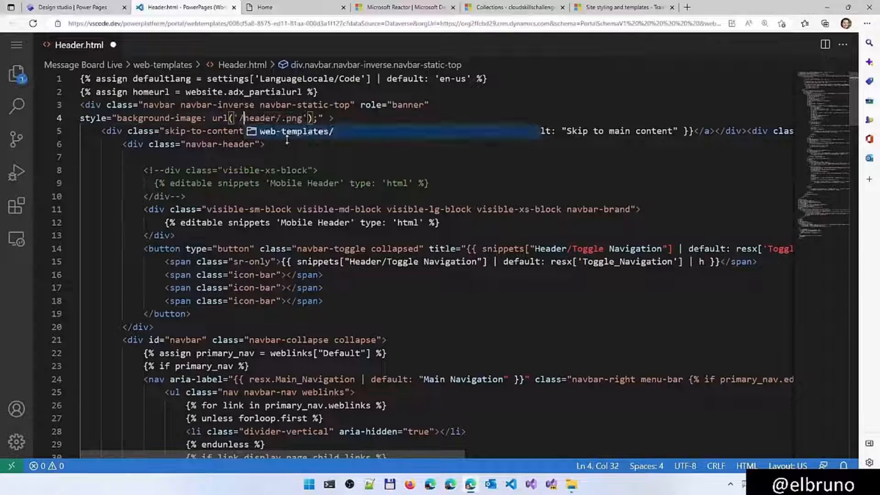
key("ctrl+Right")
key("Delete")
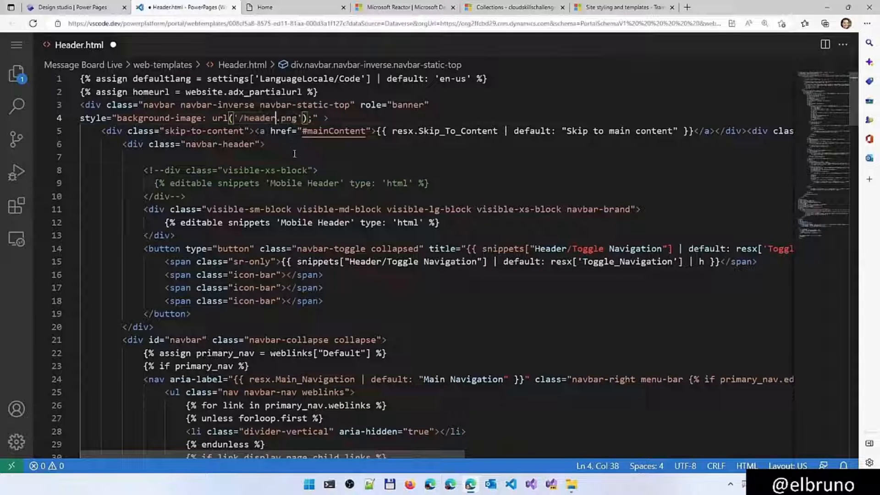
key("ctrl+s")
Check the header in the design studio, reload the live site's Home page, and close the Header.html editor
left_click(95, 9)
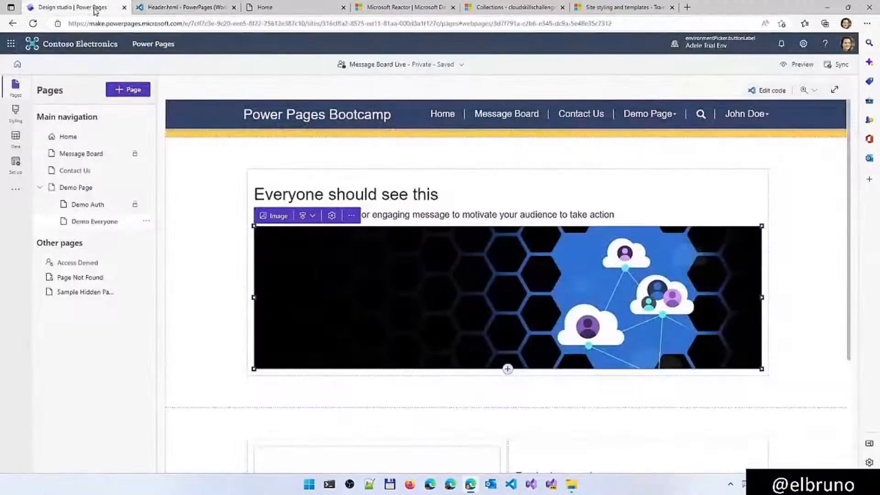
left_click(356, 161)
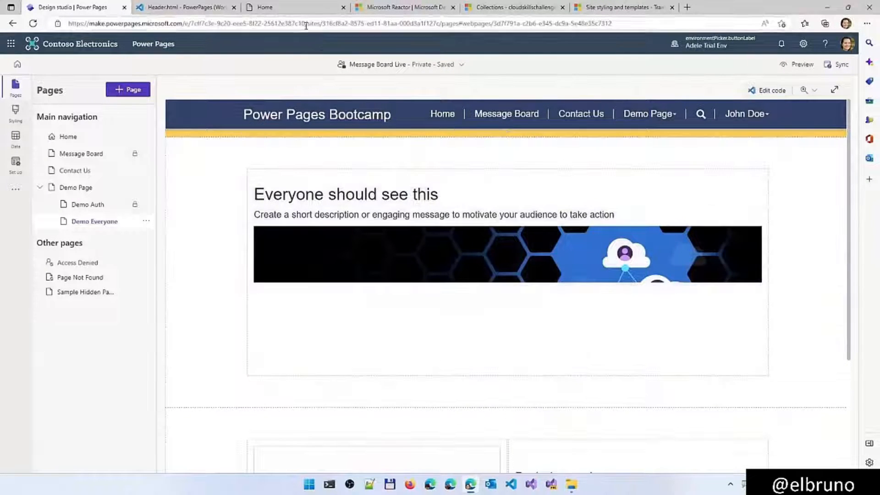
left_click(301, 10)
key("F5")
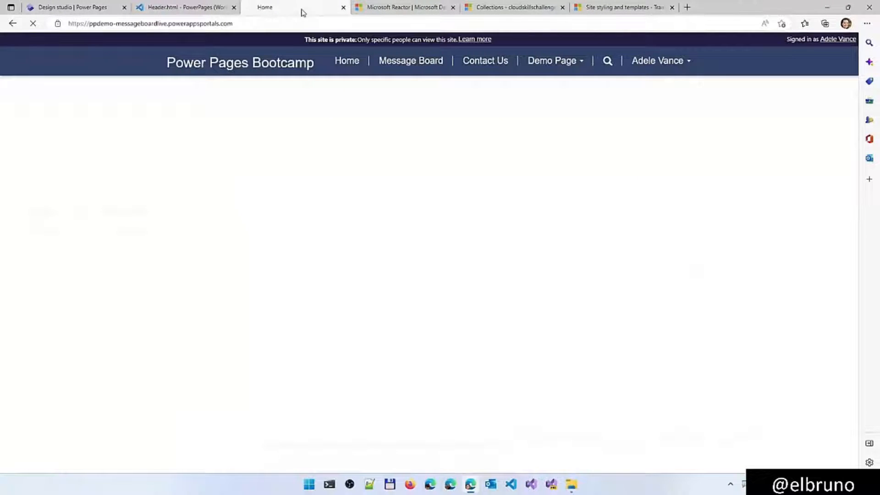
left_click(165, 8)
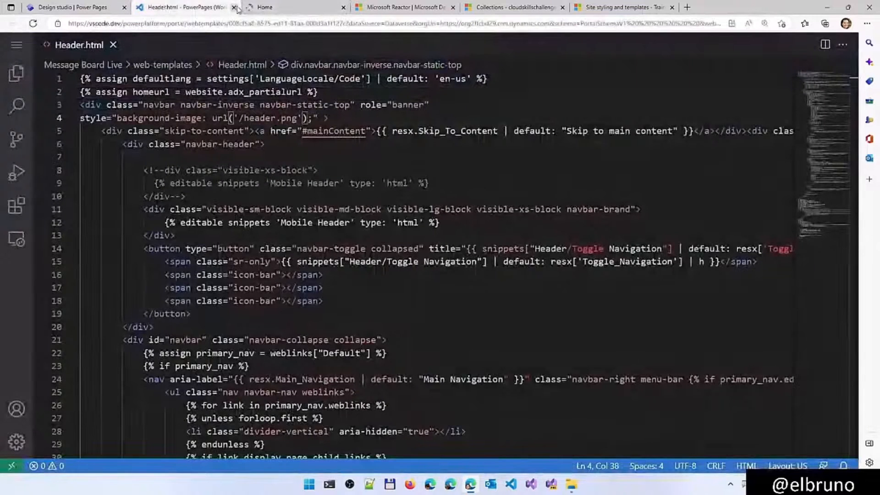
key("ctrl+w")
Reopen the site header's code in Visual Studio Code for the Web, using the existing signed-in account
left_click(94, 8)
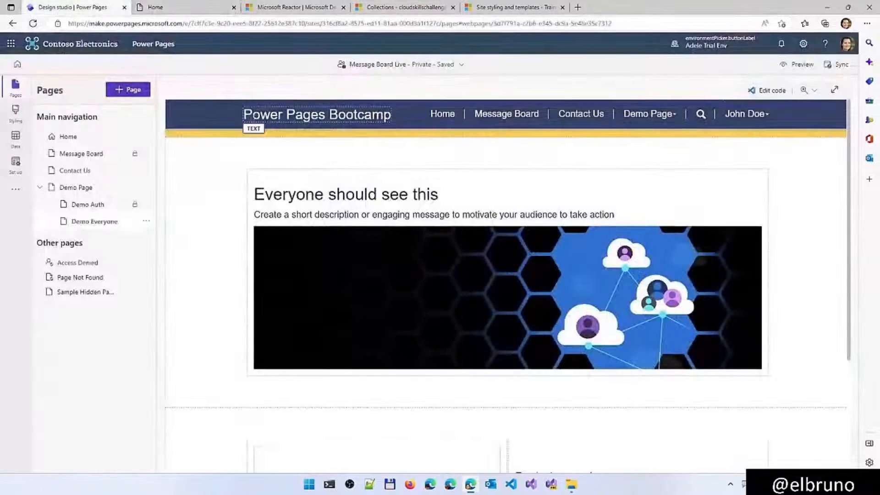
left_click(222, 113)
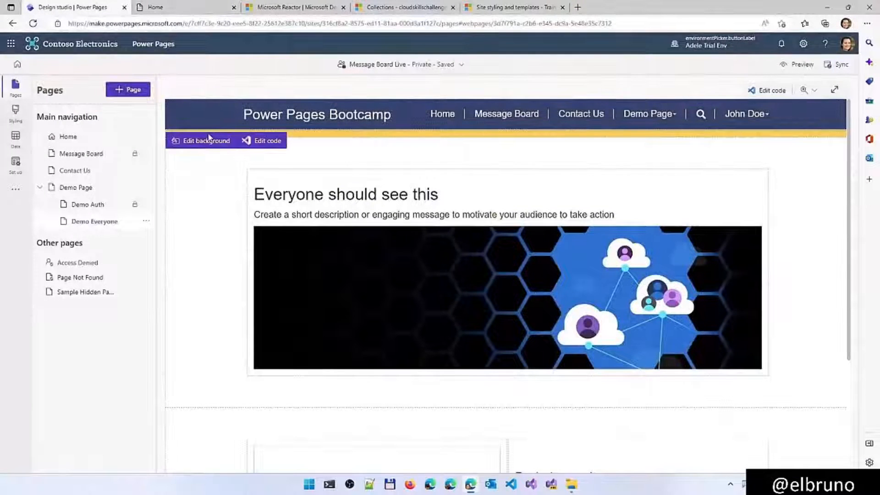
left_click(262, 142)
left_click(461, 274)
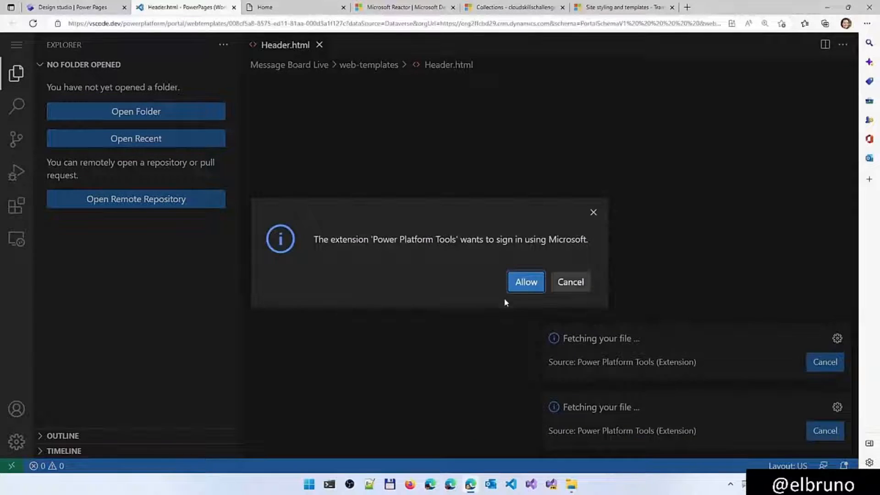
left_click(525, 287)
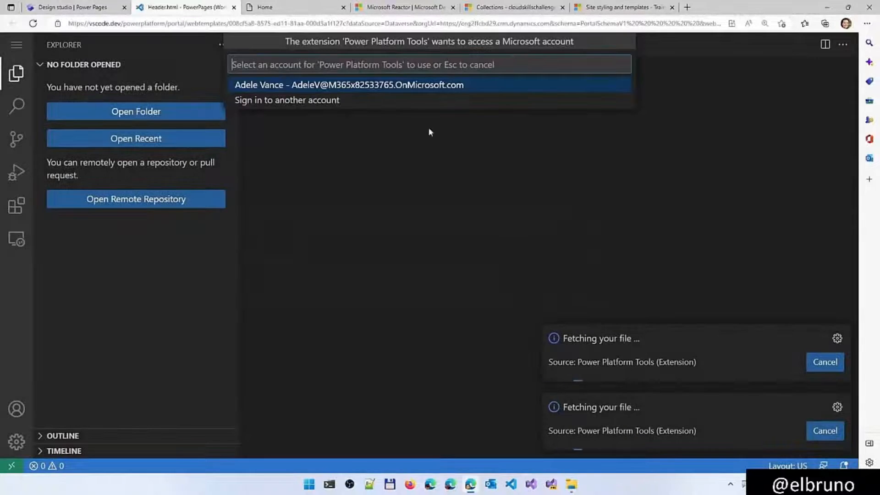
left_click(403, 85)
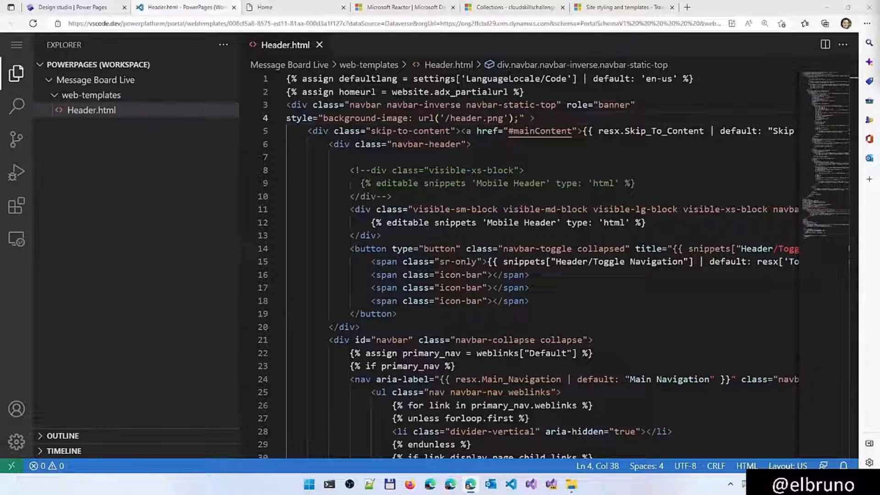
Append 'opacity: 0.5; max-height: 540px; height: 240px;' to the navbar div's style, save Header.html, and return to the design studio
left_click(519, 118)
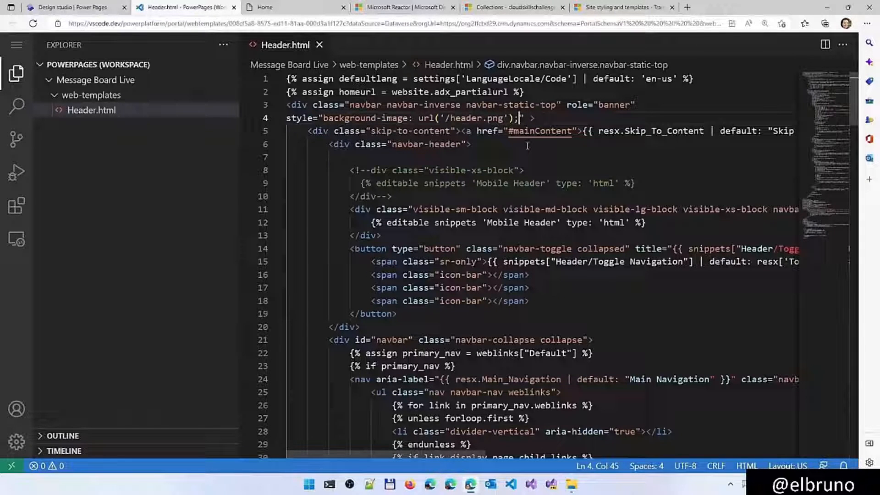
type("opacity: 0.5; max-height: 540px; height: 240px;")
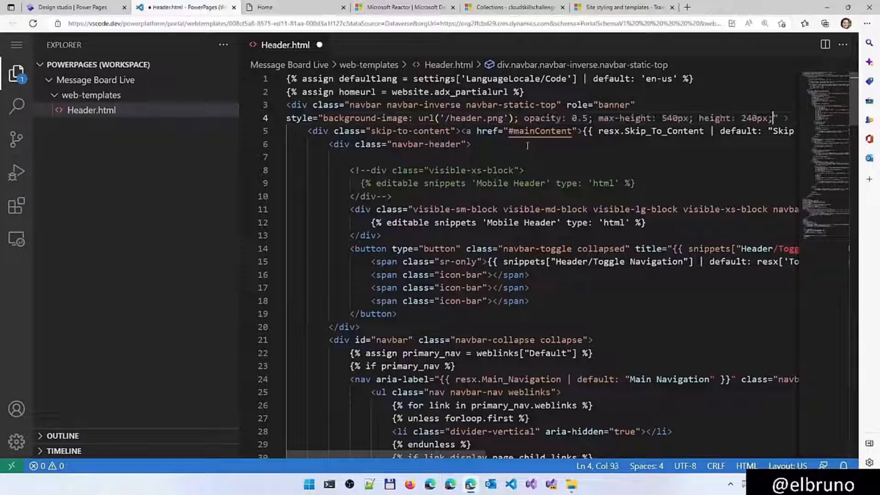
key("ctrl+s")
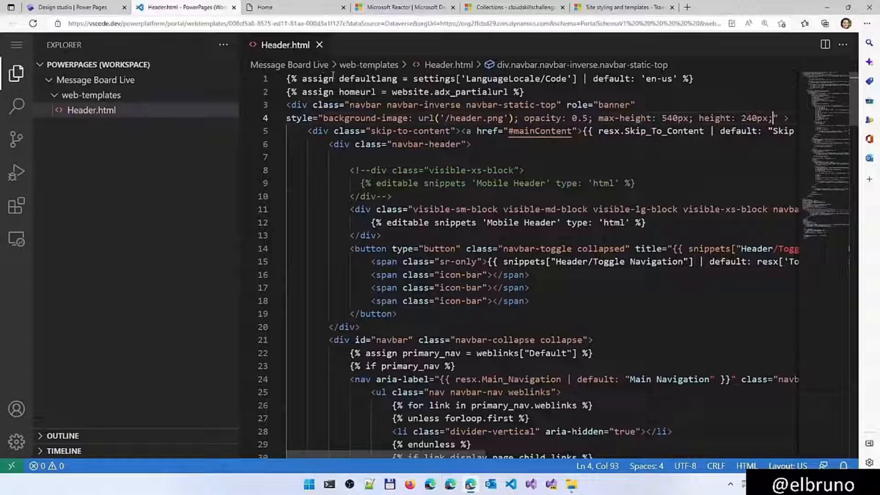
left_click(88, 7)
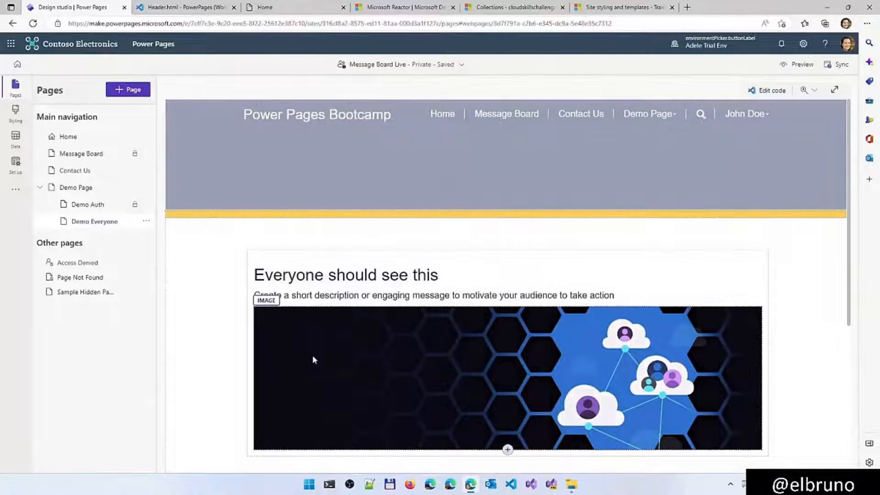
Open the Demo Everyone page's code in Visual Studio Code for the Web
scroll(220, 339, "down", 1)
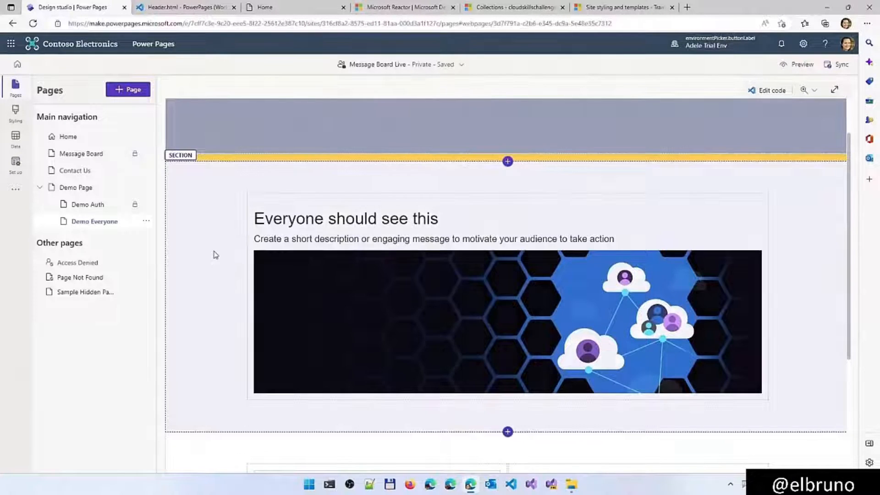
left_click(214, 253)
left_click(346, 151)
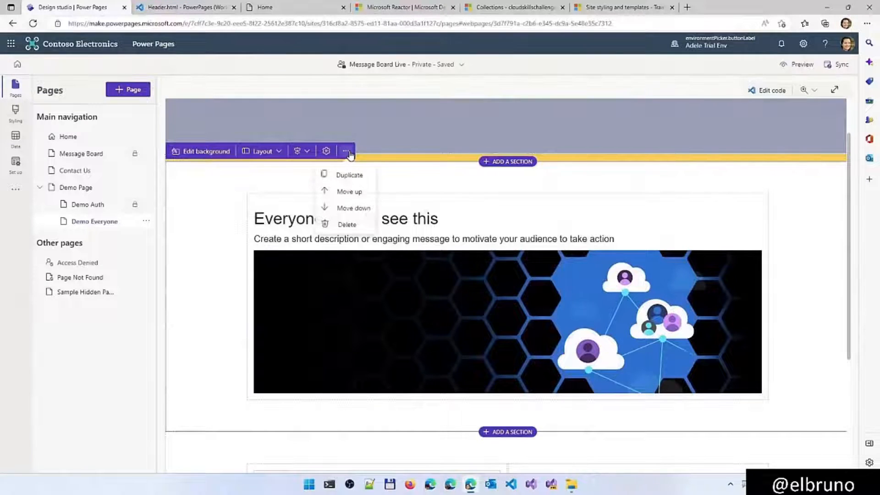
left_click(146, 221)
left_click(173, 304)
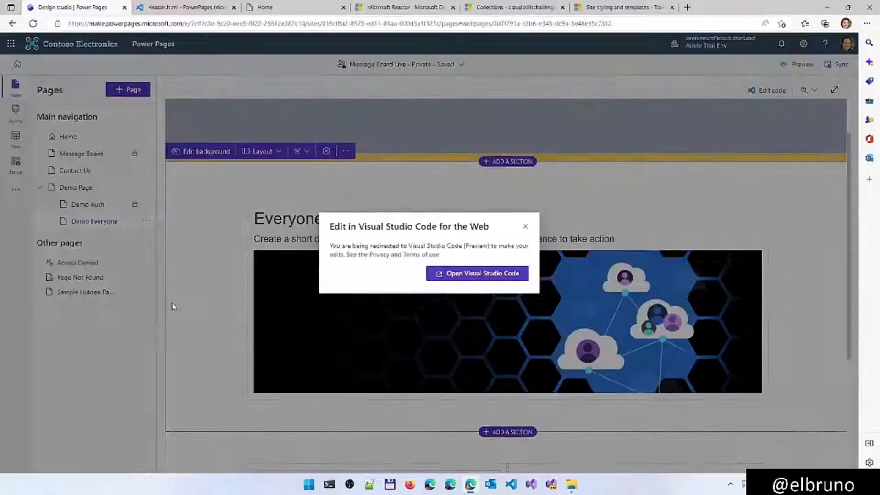
left_click(454, 274)
left_click(460, 276)
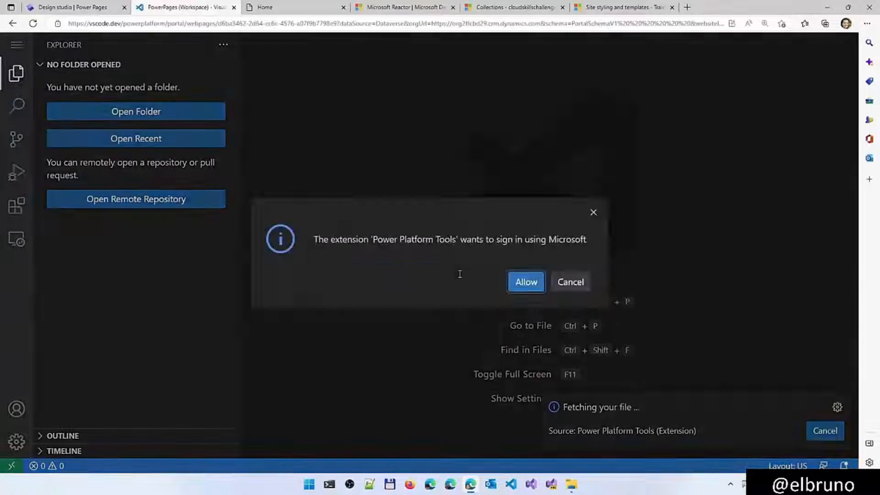
left_click(526, 282)
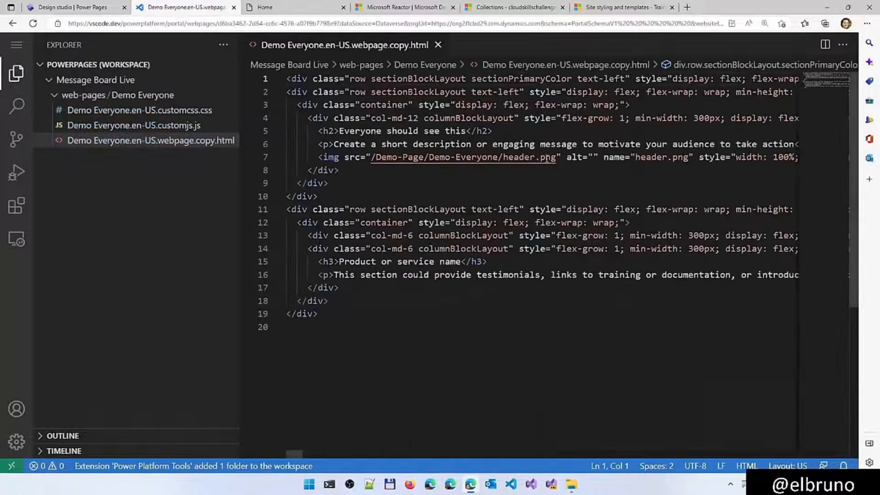
Copy the image source path '/Demo-Page/Demo-Everyone/header.png' from the img tag in the page's HTML
left_click(554, 158)
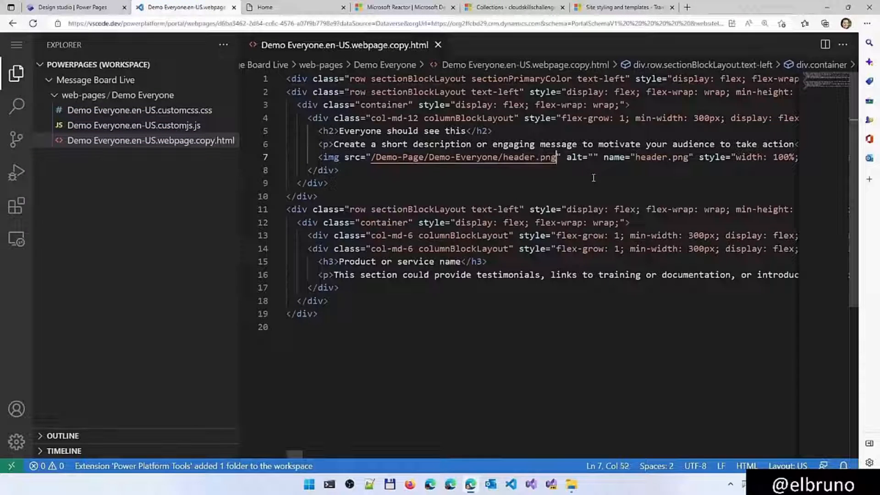
key("ctrl+shift+Left")
key("ctrl+shift+Left")
key("ctrl+shift+Left")
key("ctrl+shift+Left")
key("ctrl+shift+Left")
key("ctrl+shift+Left")
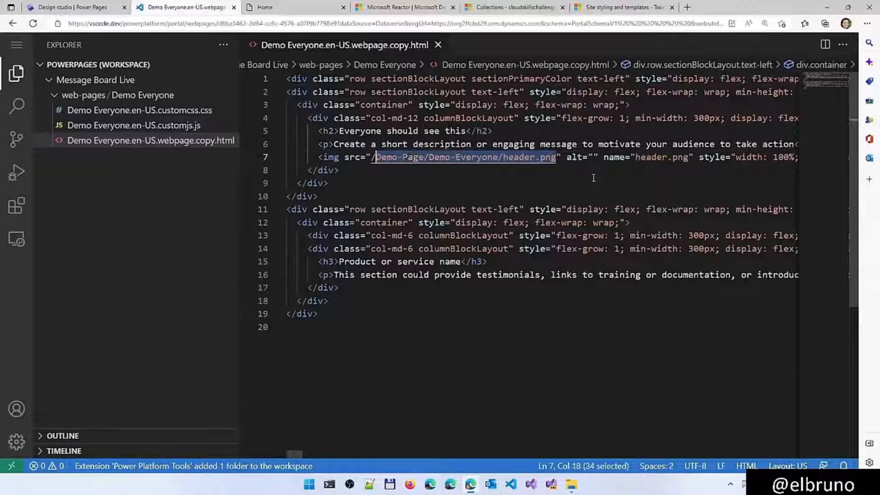
key("shift+Left")
key("ctrl+c")
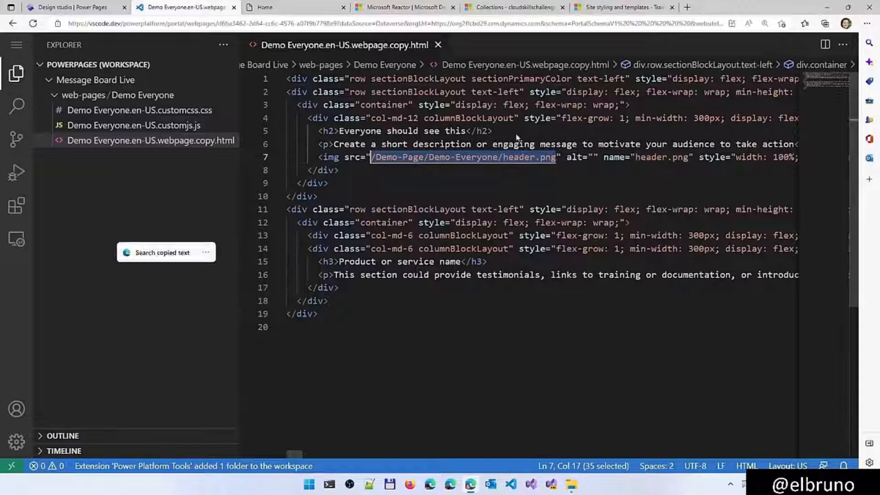
Return to the design studio, dismiss the sync prompt, and open the header's code with the signed-in account
left_click(266, 7)
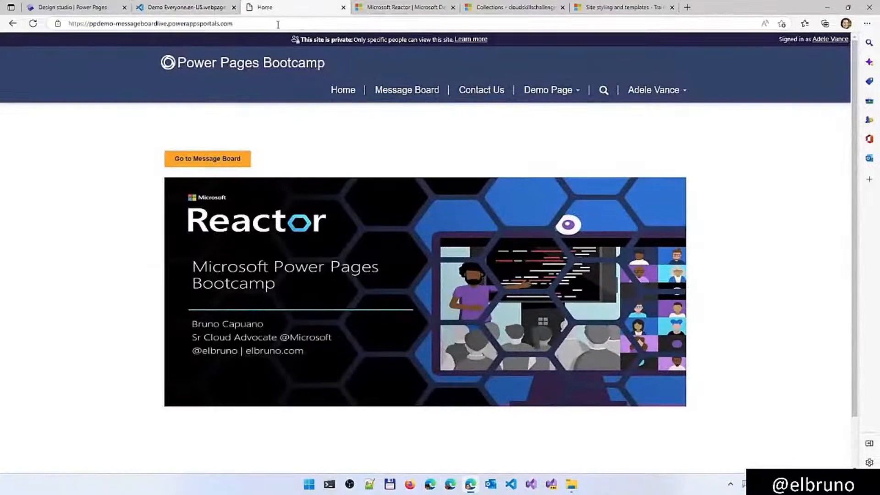
left_click(86, 8)
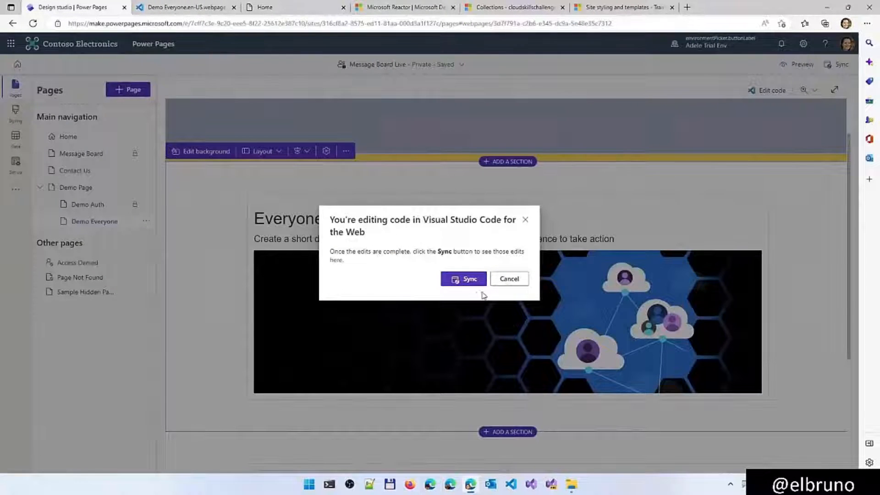
left_click(509, 279)
left_click(263, 118)
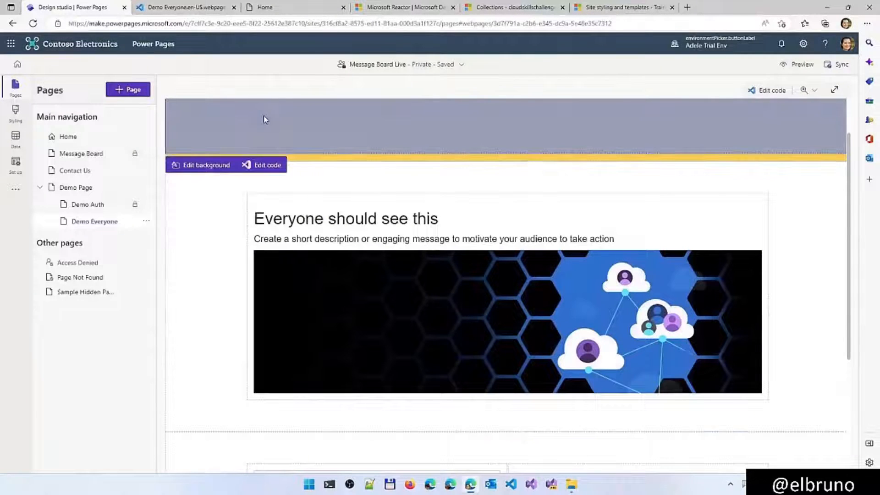
left_click(256, 166)
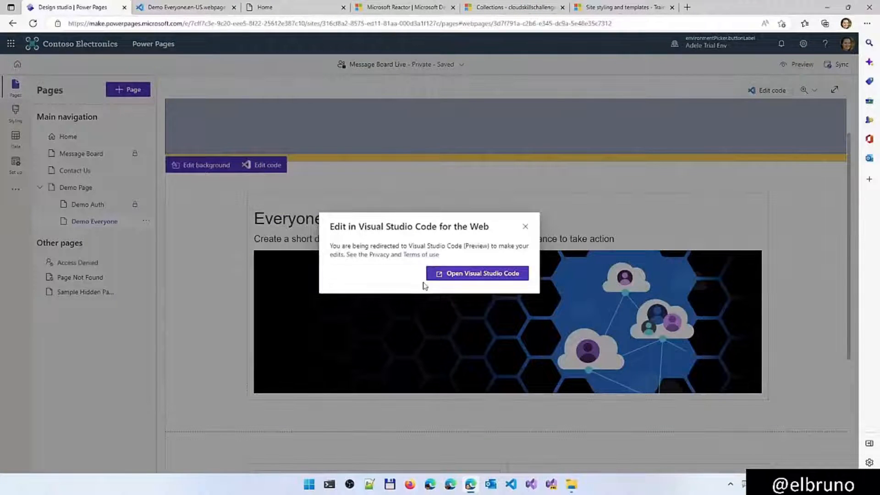
left_click(470, 276)
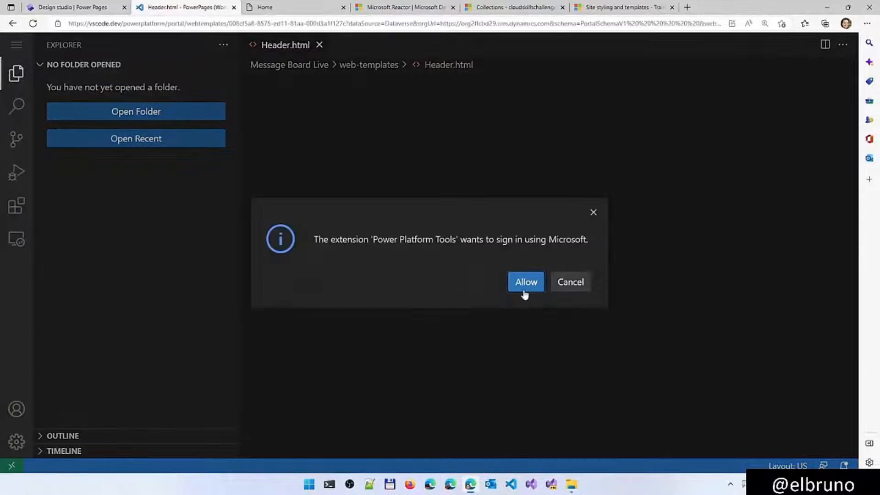
left_click(524, 284)
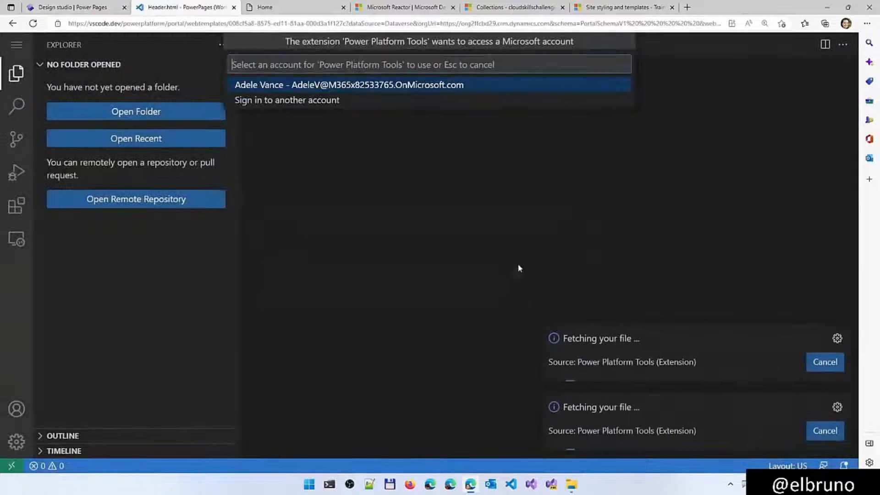
left_click(413, 84)
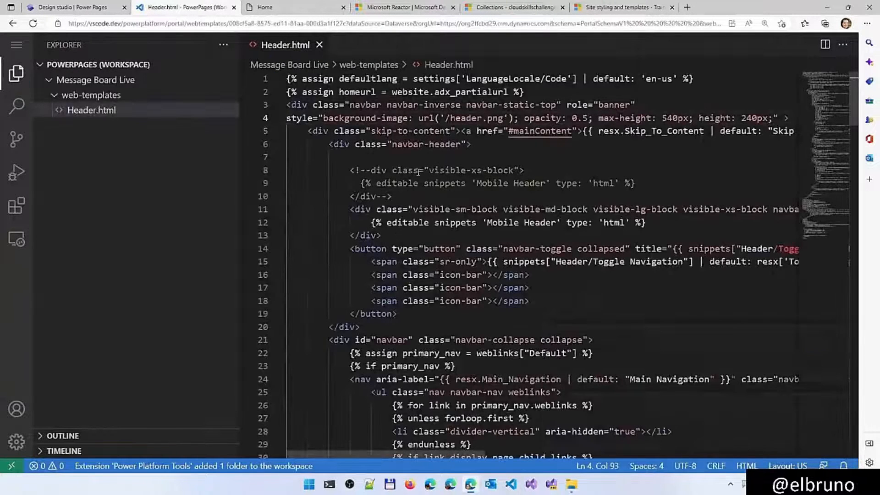
Replace the path in the navbar's background-image URL with the copied '/Demo-Page/Demo-Everyone/header.png'
left_click(477, 118)
key("Right")
key("Right")
key("Right")
key("Right")
key("Right")
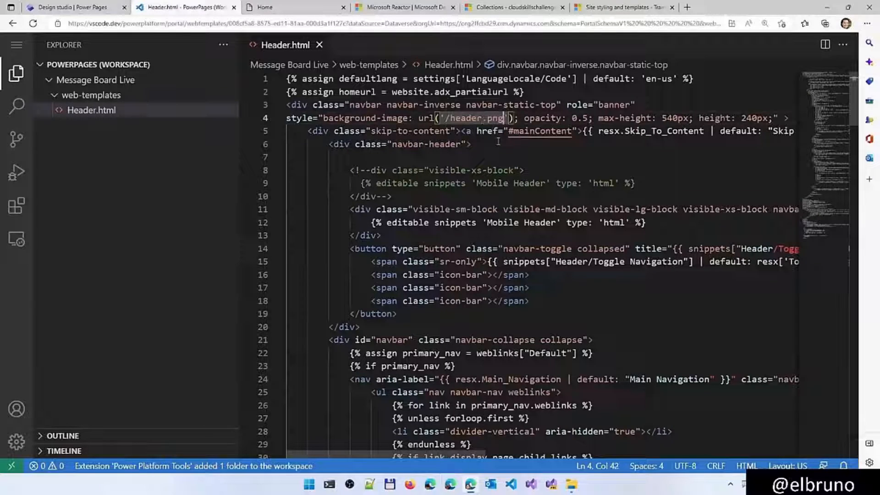
key("ctrl+shift+Left")
key("ctrl+shift+Left")
key("shift+Left")
key("ctrl+v")
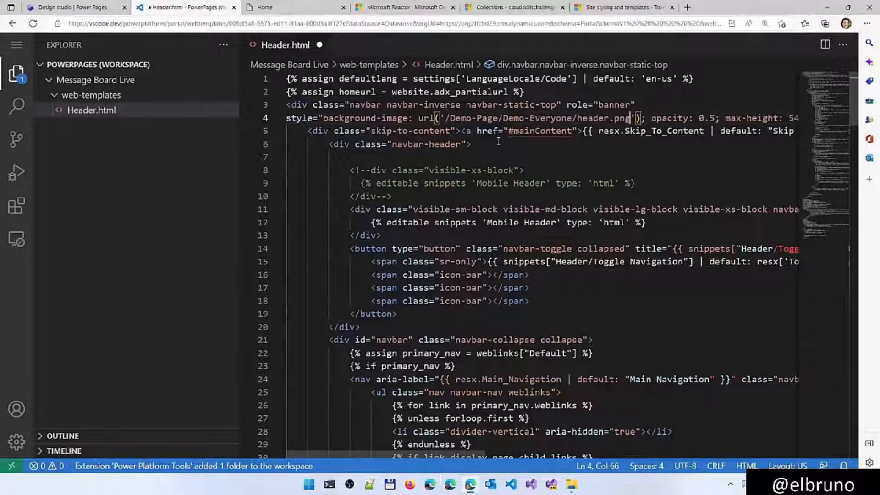
Save the edited Header.html and sync the code changes into the design studio
key("ctrl+s")
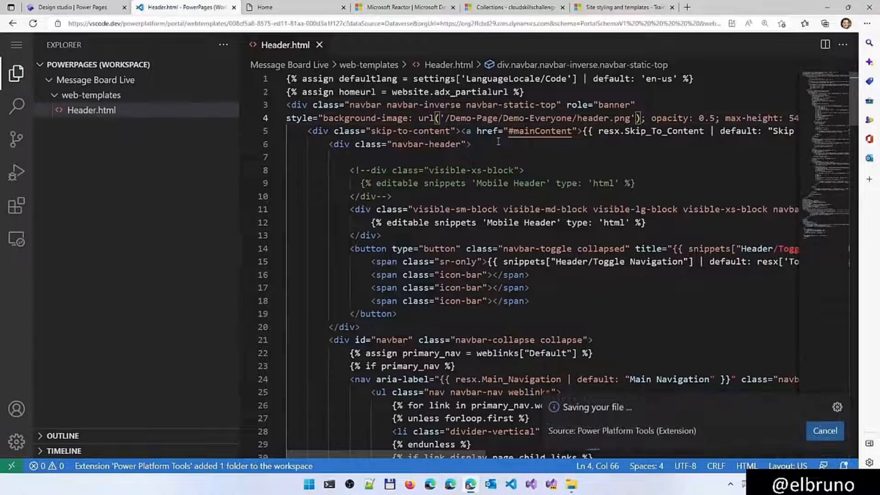
left_click(73, 7)
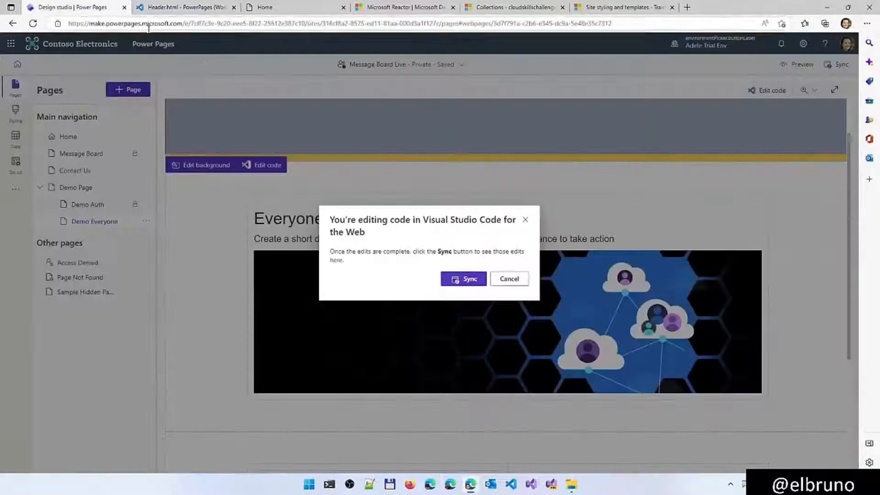
left_click(462, 277)
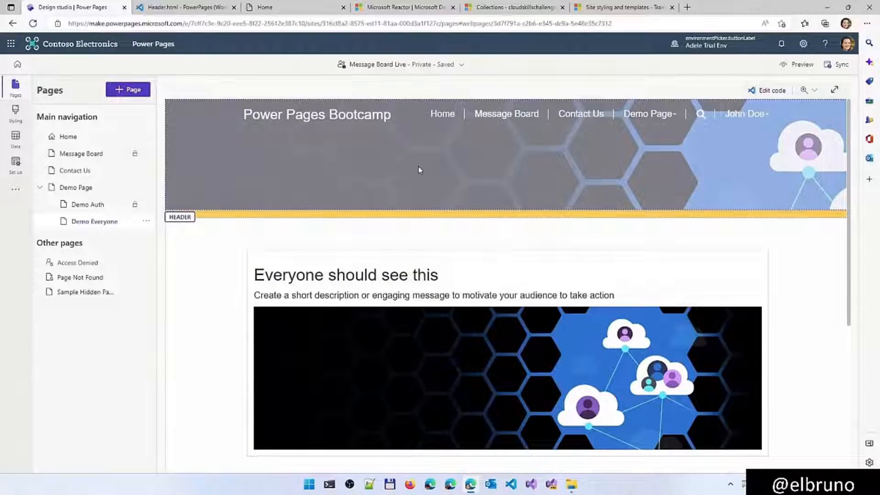
Reload the live site's Home page and check its header, account menu and Demo Page submenu against the background image
left_click(281, 11)
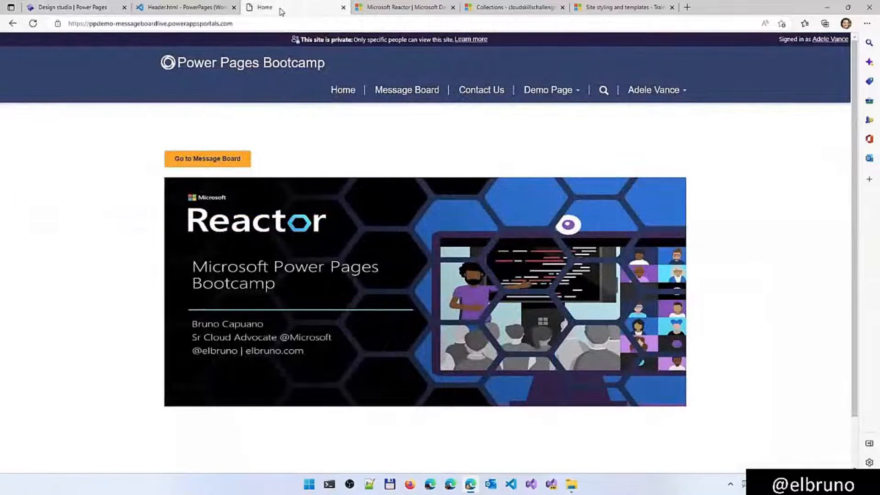
key("F5")
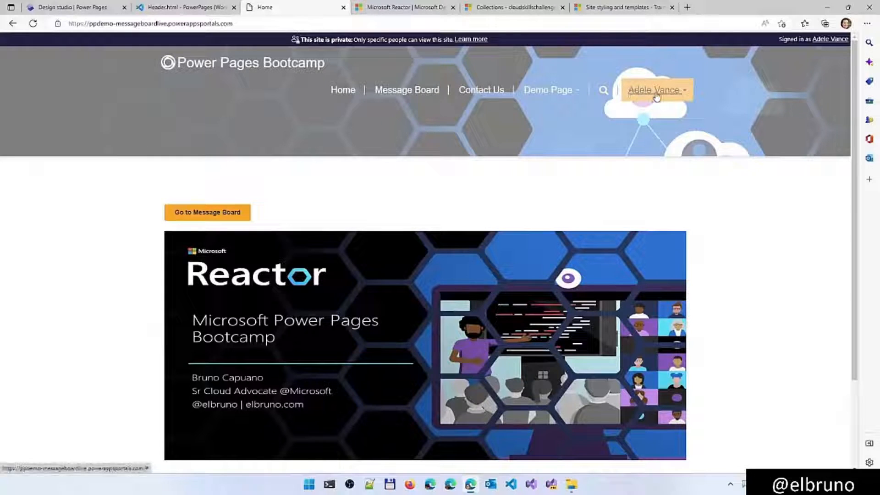
left_click(684, 94)
left_click(574, 89)
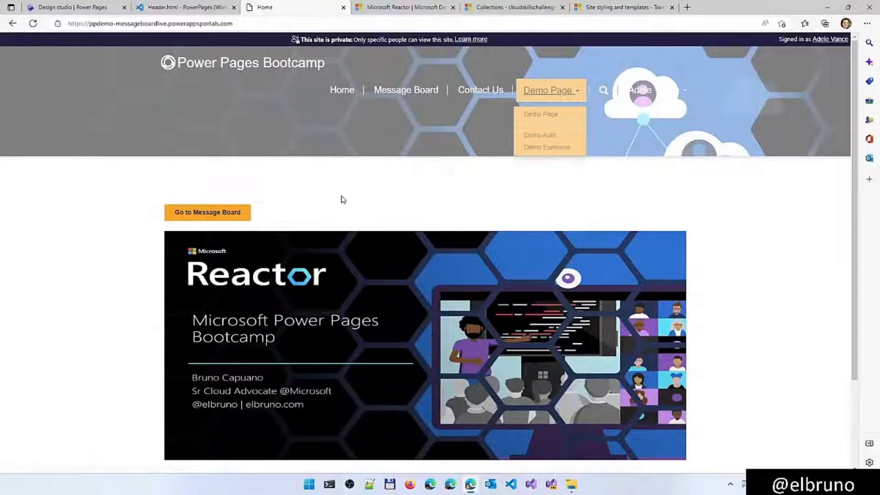
scroll(343, 199, "down", 2)
scroll(349, 204, "up", 2)
Recheck the background-image code in Header.html, then view the header on the live site's Message Board page
left_click(206, 8)
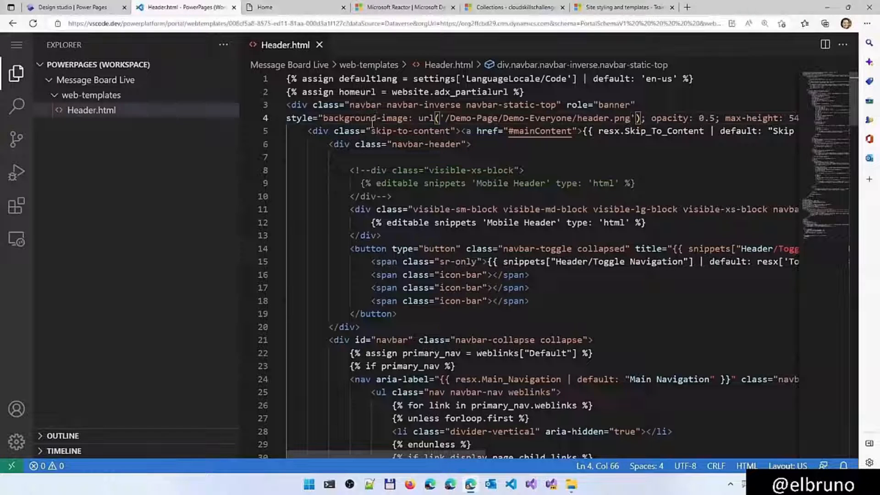
left_click(274, 7)
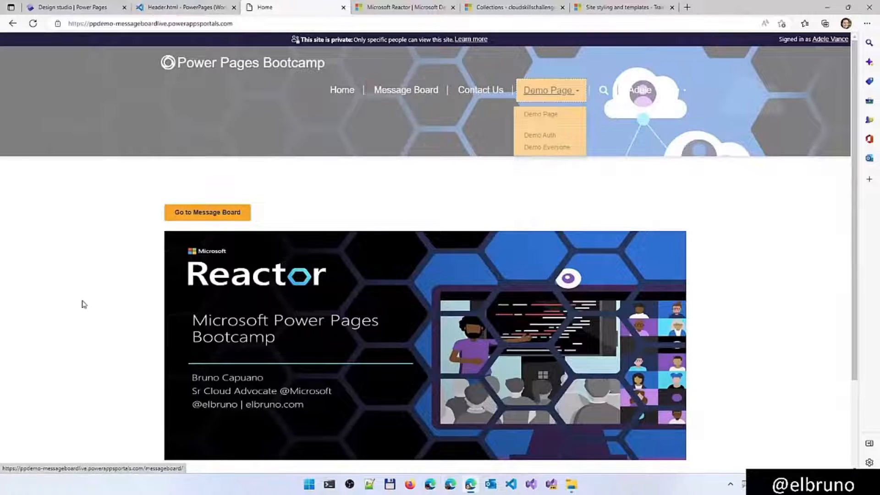
scroll(85, 303, "down", 3)
scroll(322, 387, "up", 3)
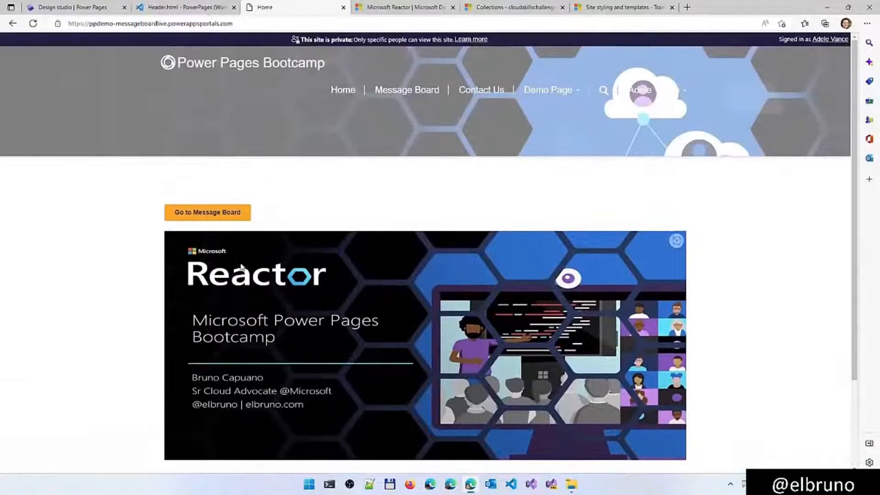
left_click(219, 216)
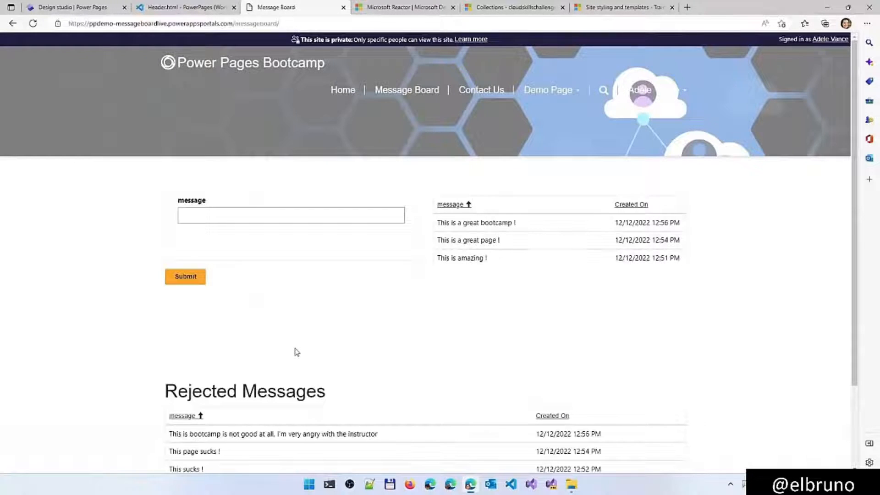
scroll(296, 352, "down", 2)
scroll(297, 352, "up", 2)
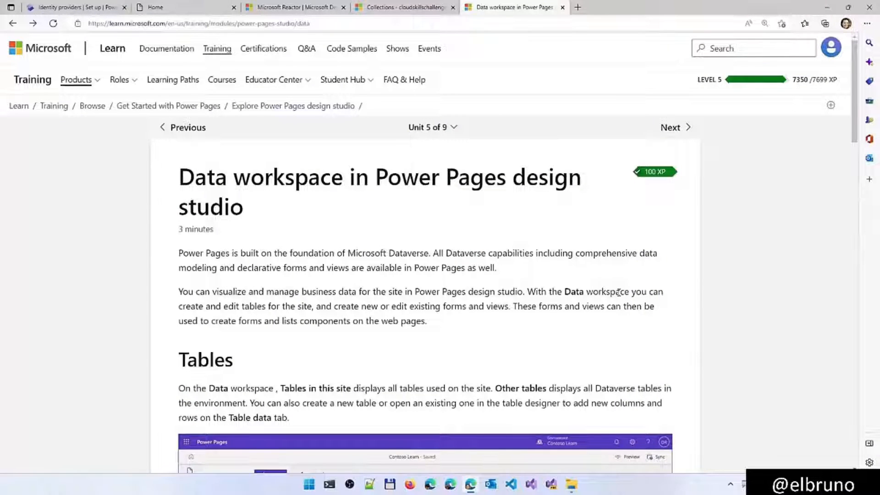
Review the Tables and Views sections of the Data workspace training unit
scroll(448, 321, "down", 6)
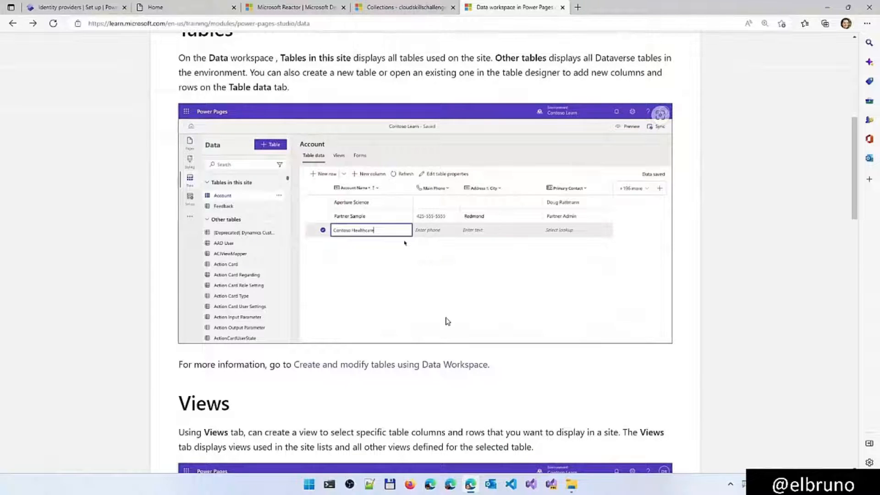
scroll(448, 321, "down", 4)
scroll(448, 321, "up", 2)
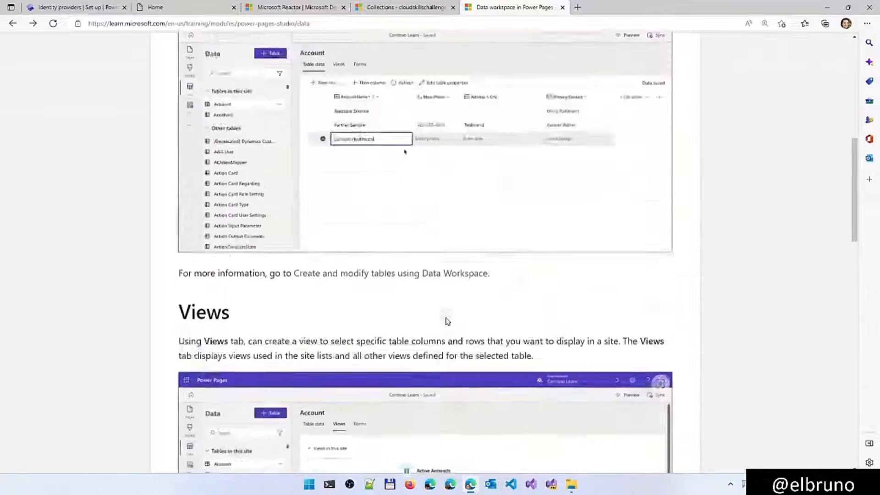
scroll(448, 321, "up", 8)
Go to the Setup and configuration training unit and review its Authentication and Table permissions sections
left_click(671, 127)
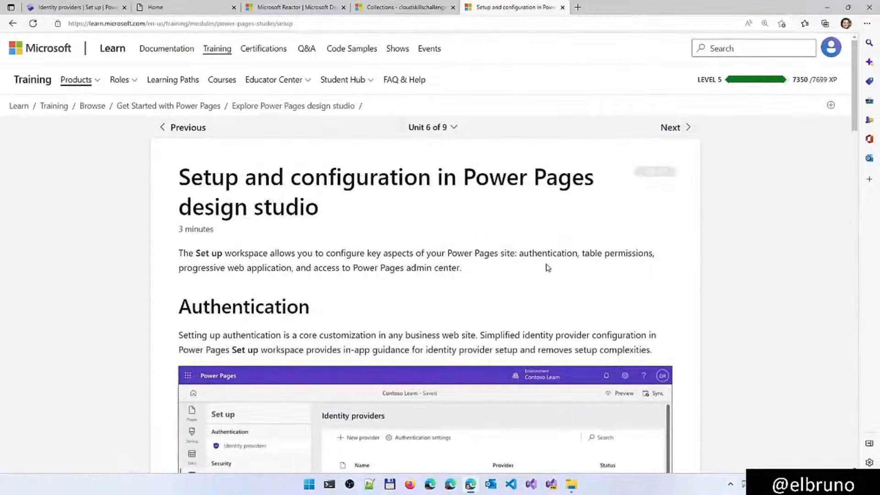
scroll(547, 267, "down", 6)
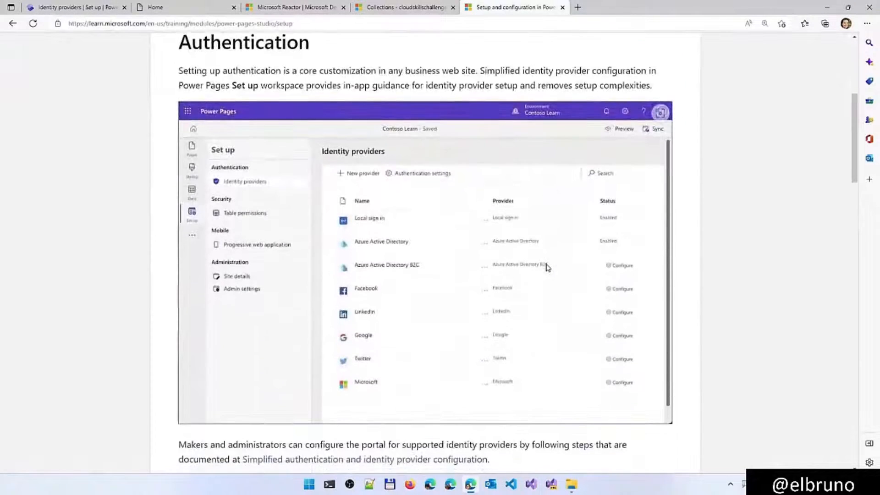
scroll(547, 268, "down", 3)
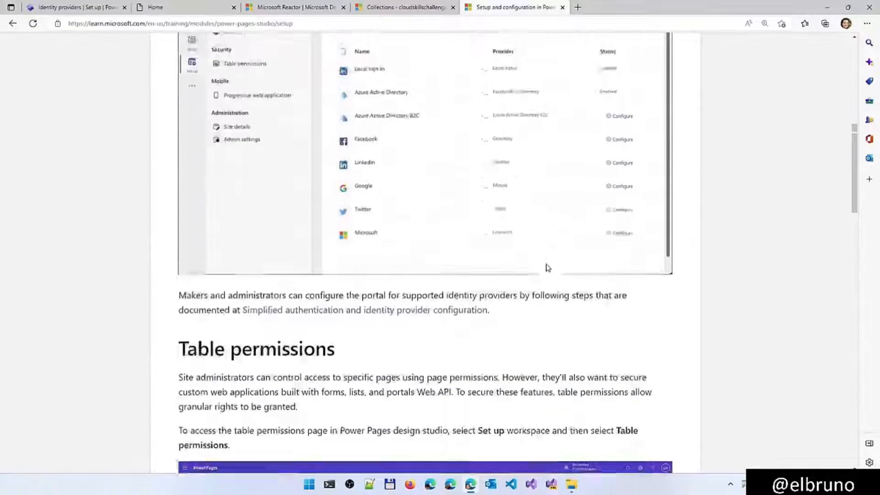
scroll(547, 267, "up", 2)
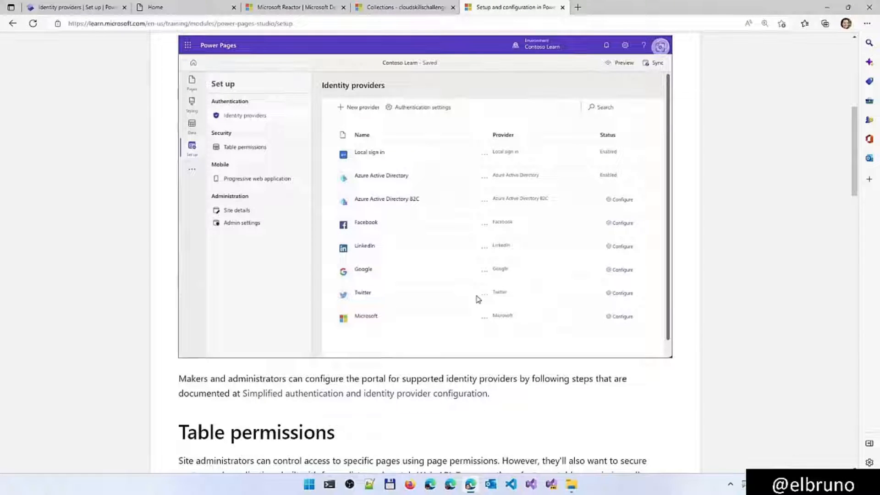
Return to the design studio's identity providers and start configuring Twitter with OAuth 2.0, advancing to the Twitter settings
left_click(94, 9)
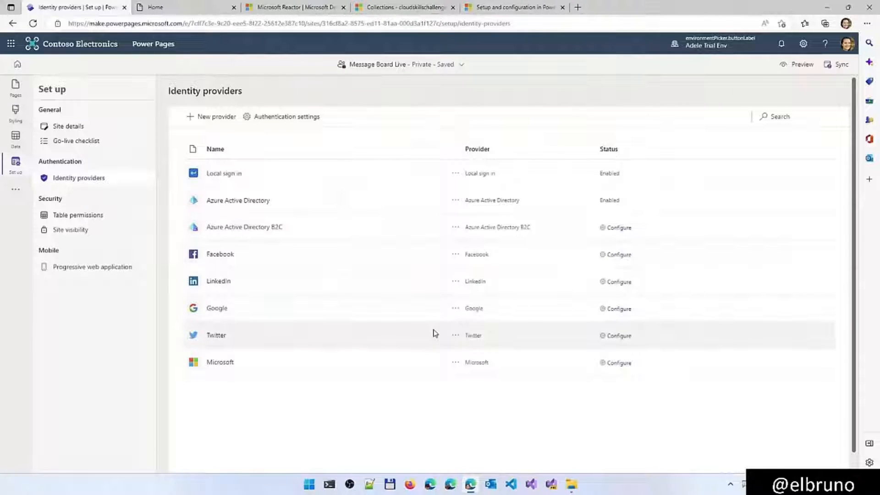
left_click(621, 338)
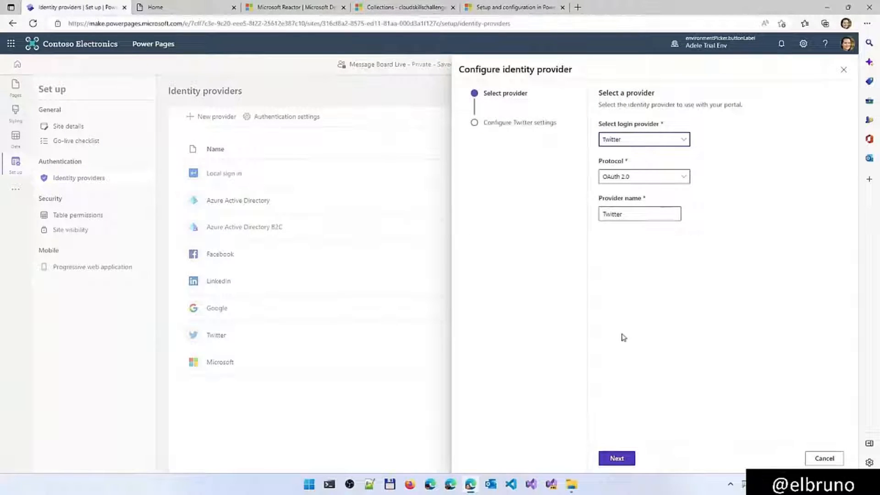
left_click(680, 145)
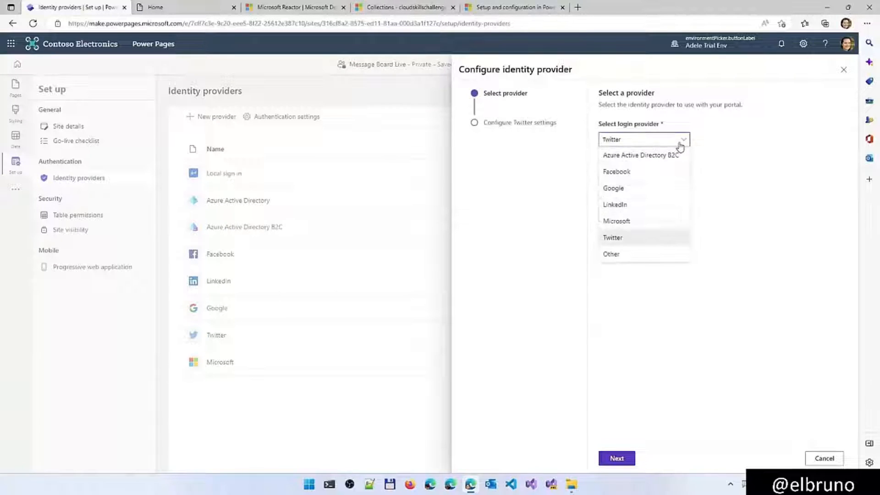
left_click(634, 235)
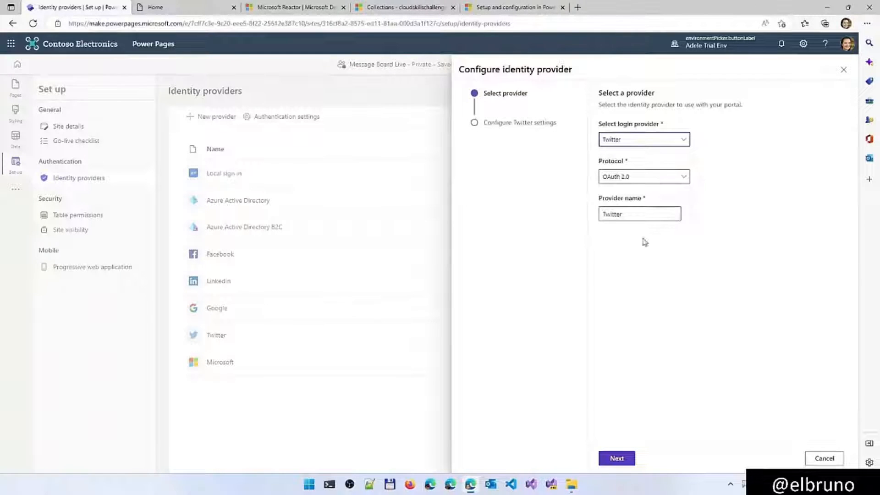
left_click(617, 458)
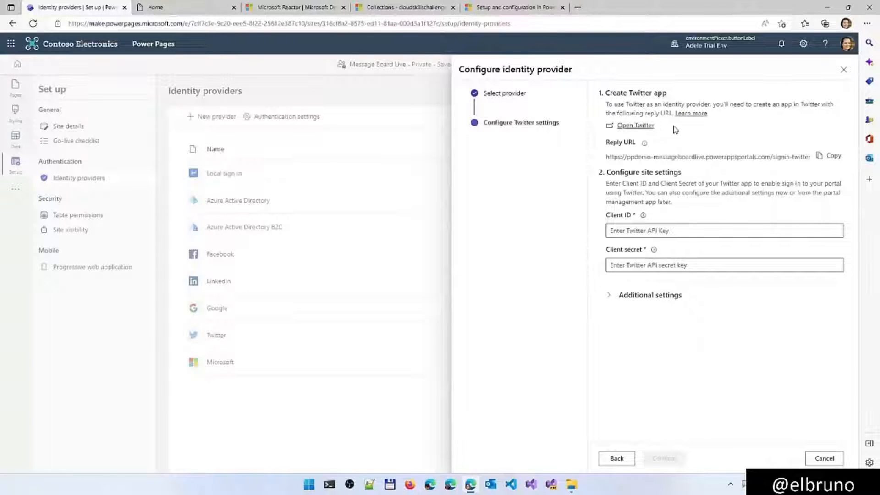
Open the Twitter developer site from the provider settings and start the developer account application required to create an app
left_click(633, 126)
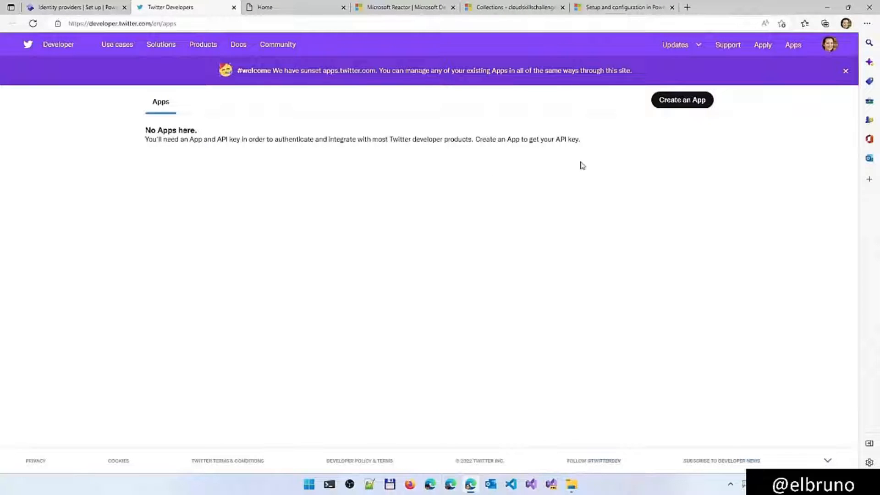
left_click(681, 102)
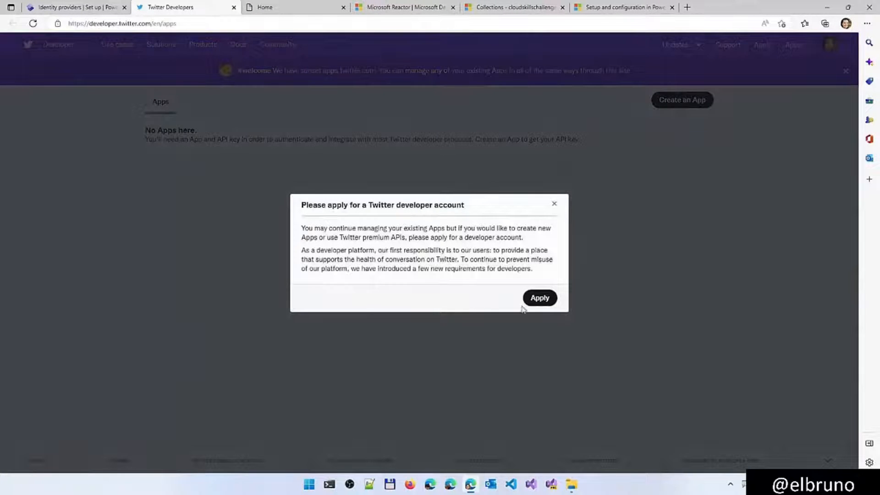
left_click(541, 300)
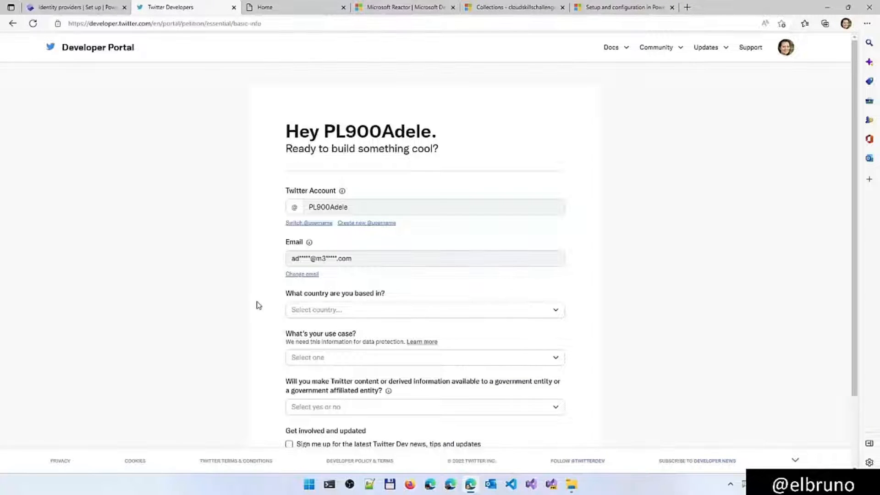
scroll(258, 305, "down", 3)
scroll(259, 305, "up", 3)
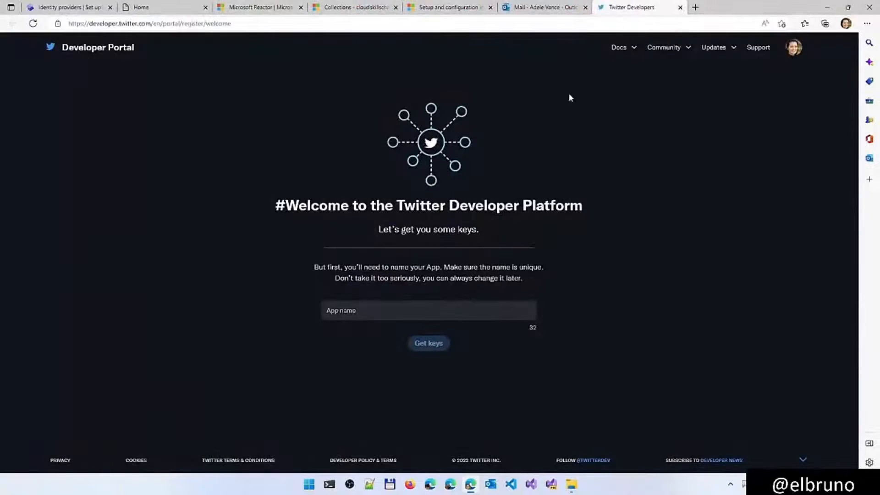
Name the Twitter app after the Message Board Live site and generate its keys
left_click(410, 312)
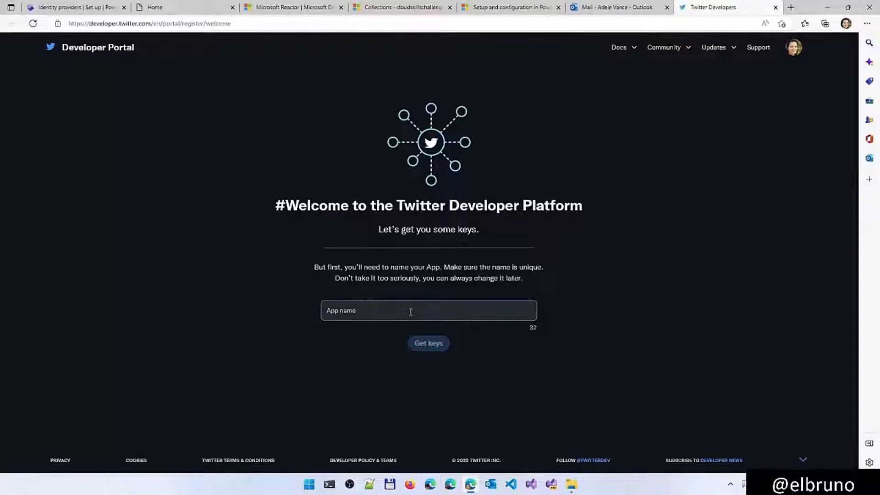
type("Message Board ")
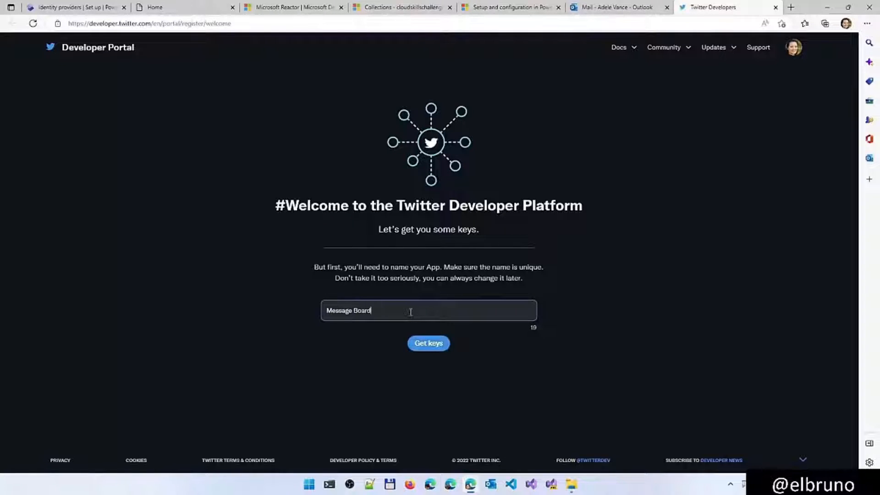
type("Live")
left_click(434, 345)
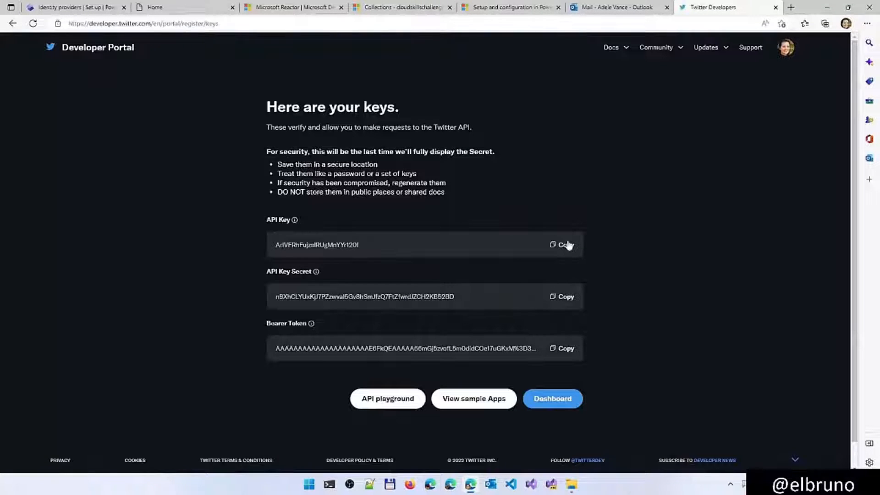
Copy the Twitter app's API key into the Client ID of the design studio's Twitter provider settings
left_click(567, 247)
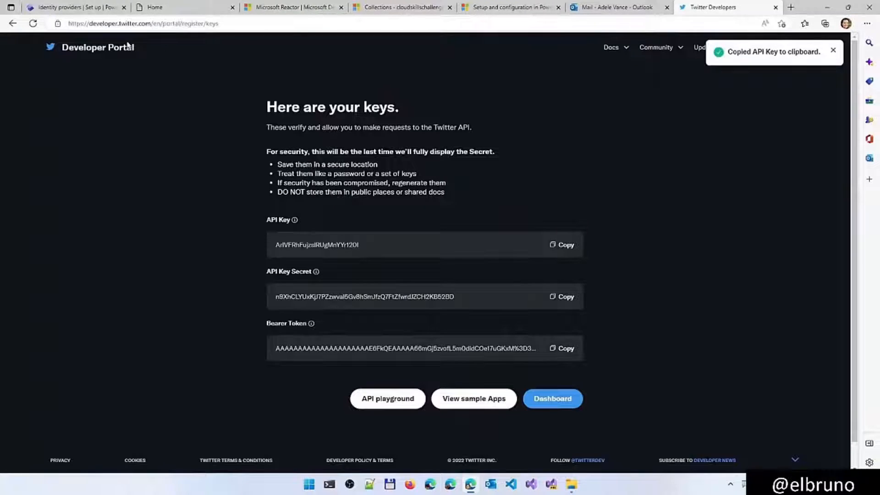
left_click(76, 7)
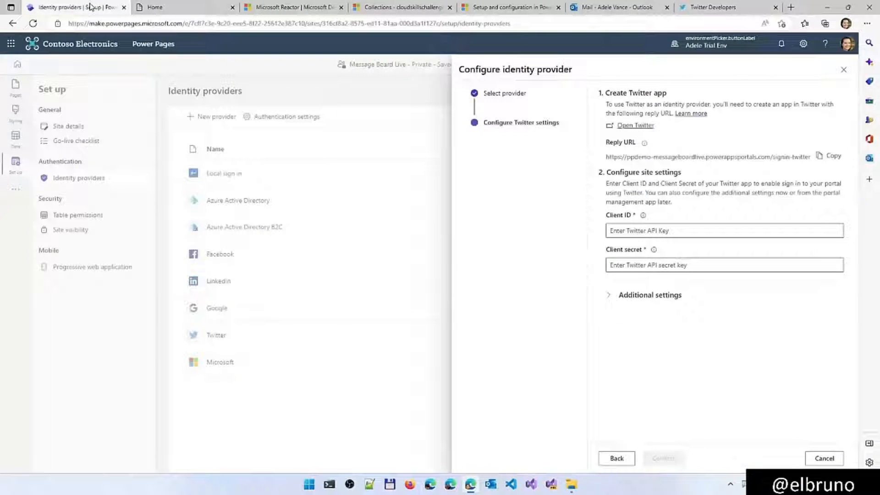
left_click(645, 230)
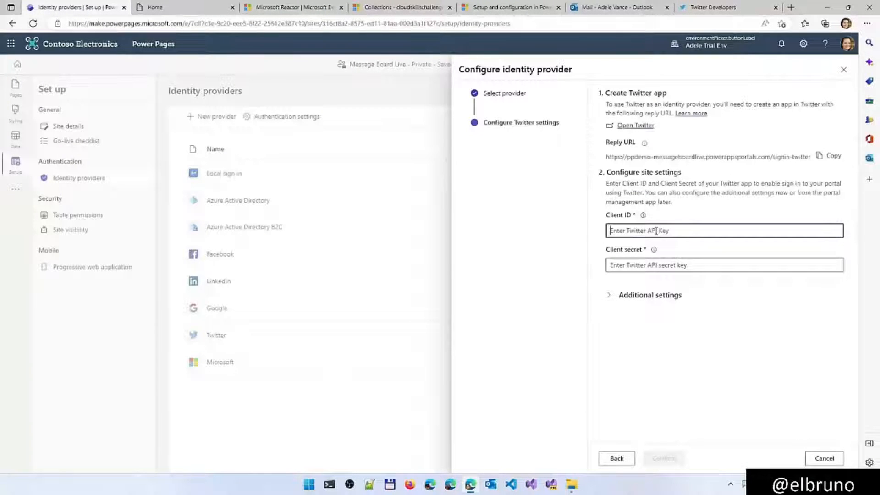
left_click(687, 12)
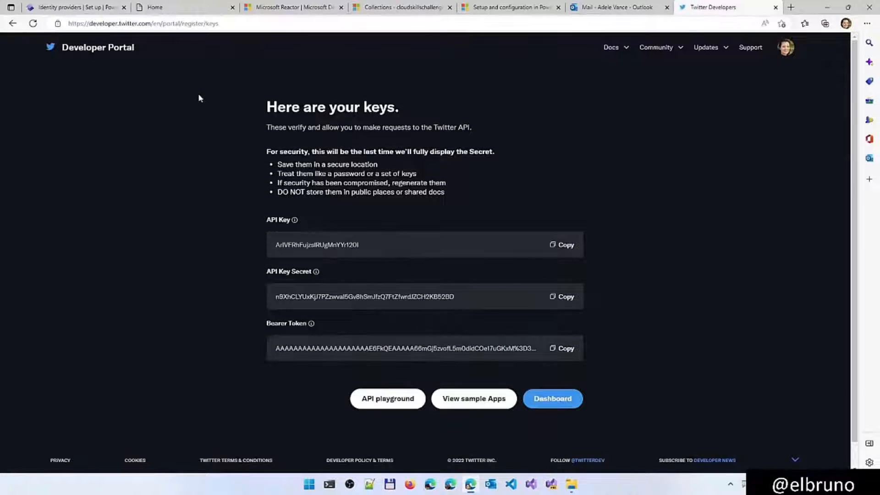
left_click(58, 9)
left_click(641, 231)
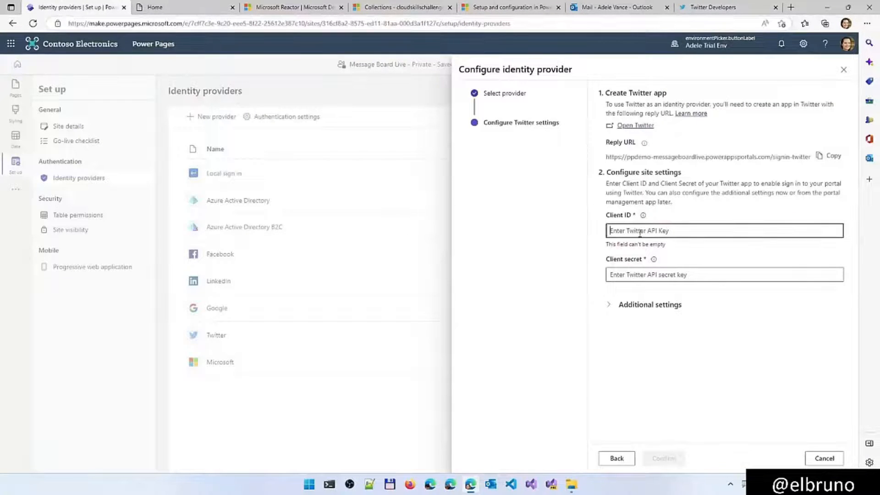
key("ctrl+v")
Copy the Twitter app's API key secret into the Client secret of the Twitter provider settings
left_click(710, 7)
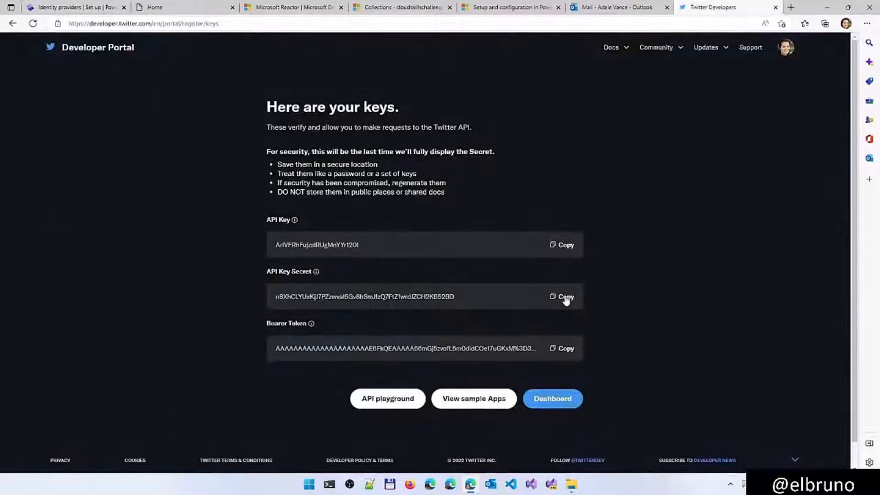
left_click(563, 296)
left_click(75, 9)
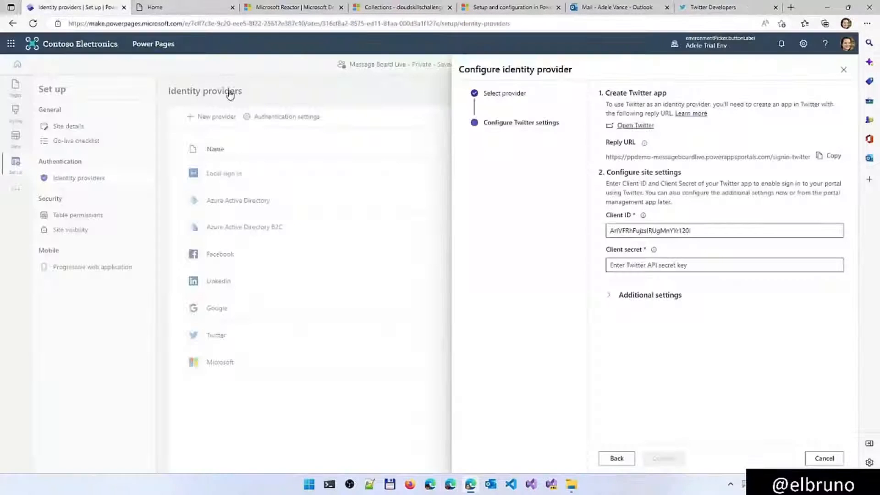
left_click(626, 265)
key("ctrl+v")
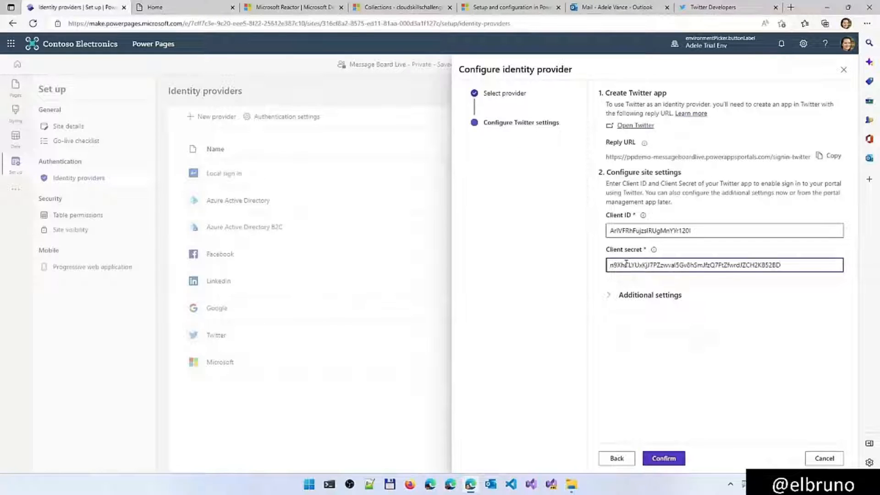
Copy the Twitter reply URL, then check the API playground and sample apps pages from the Twitter developer portal
left_click(831, 158)
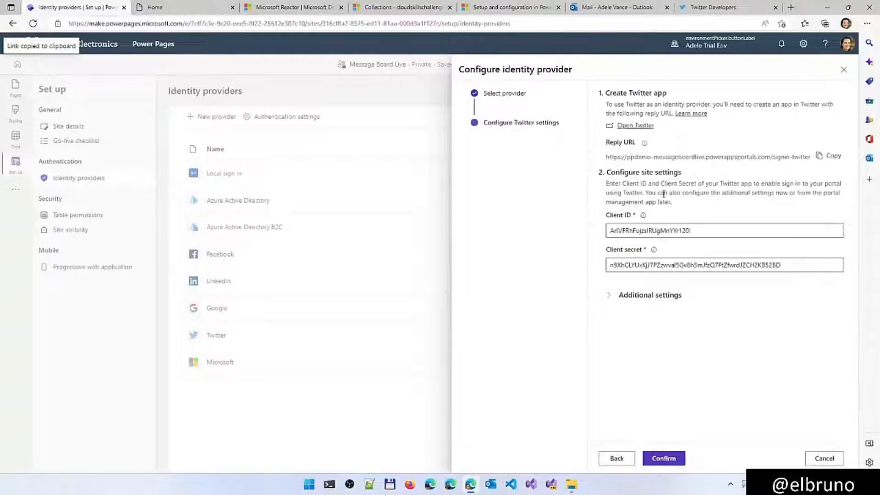
left_click(698, 13)
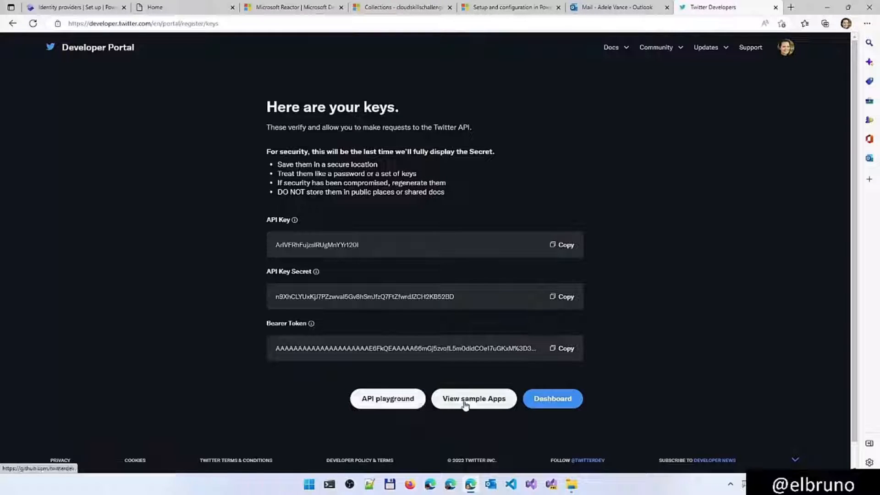
left_click(401, 400)
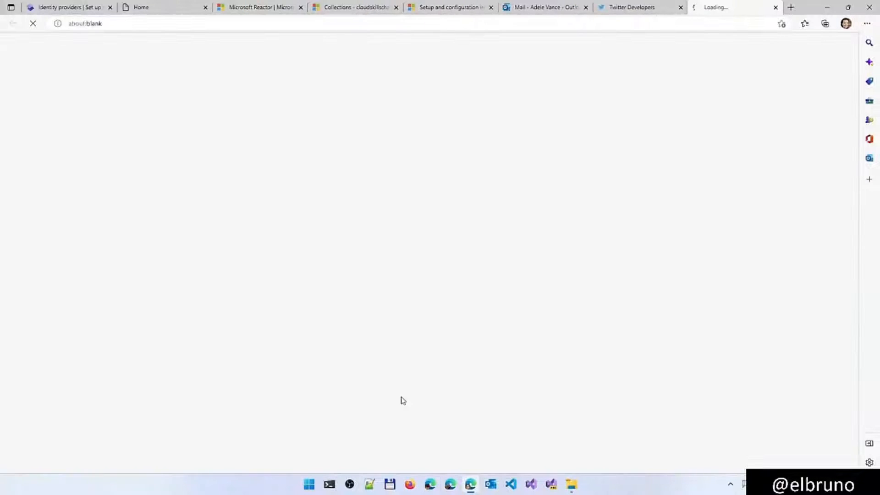
left_click(656, 8)
left_click(472, 405)
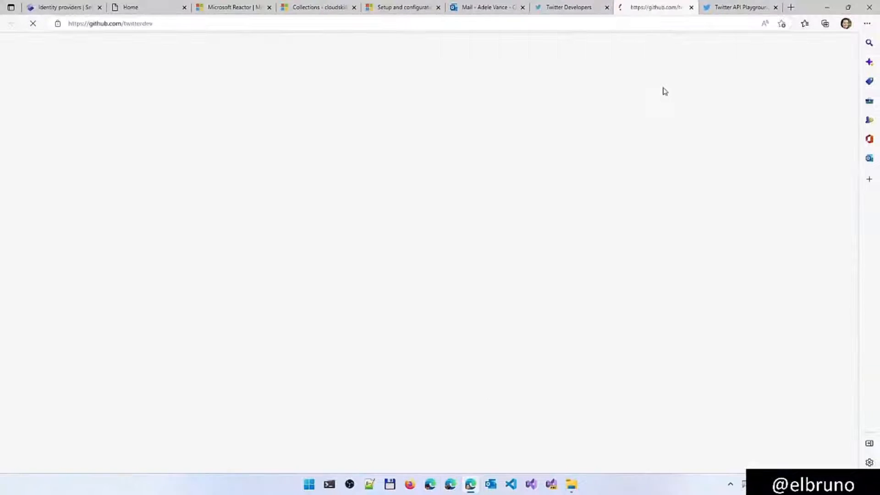
Return to the design studio, confirm the Twitter provider configuration and close it
left_click(89, 11)
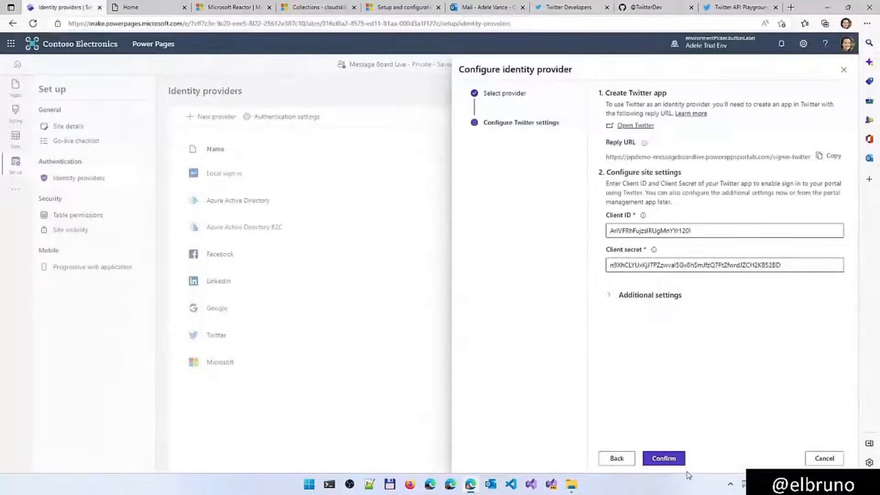
left_click(667, 460)
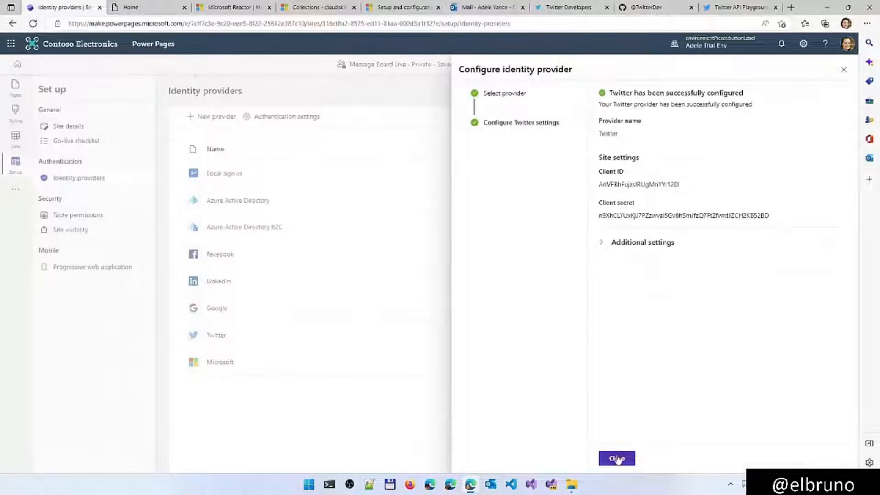
left_click(617, 458)
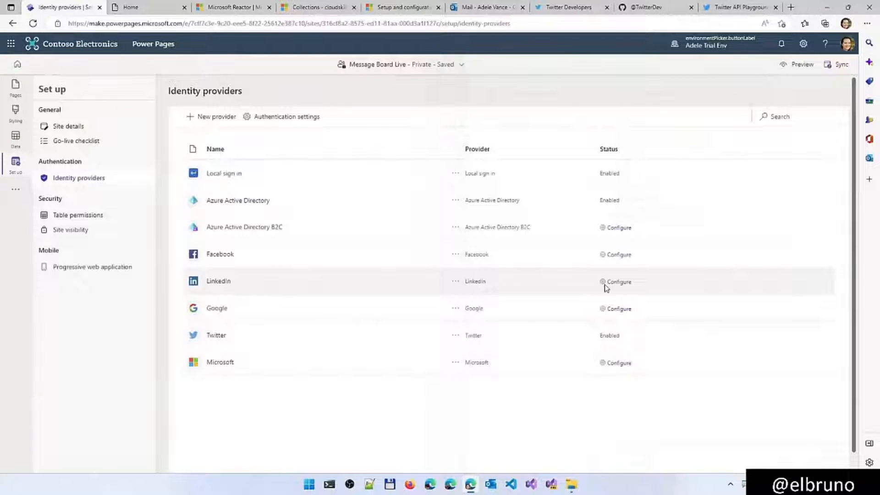
Configure the LinkedIn identity provider with its client ID and client secret, then confirm and close the configuration
left_click(623, 283)
left_click(624, 459)
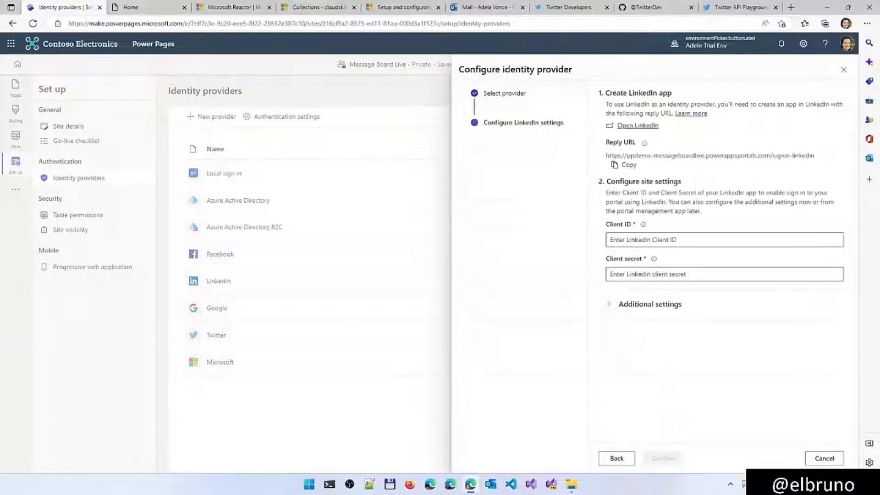
left_click(682, 240)
key("ctrl+v")
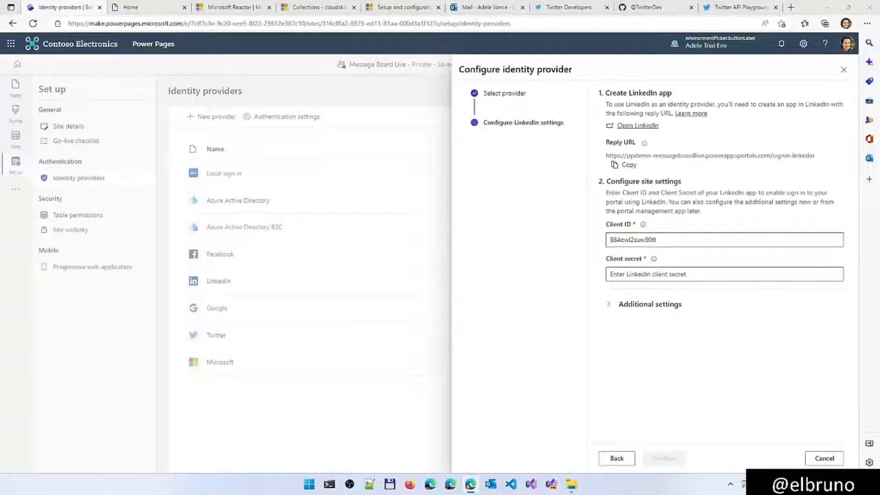
left_click(649, 275)
key("ctrl+v")
left_click(664, 458)
left_click(607, 458)
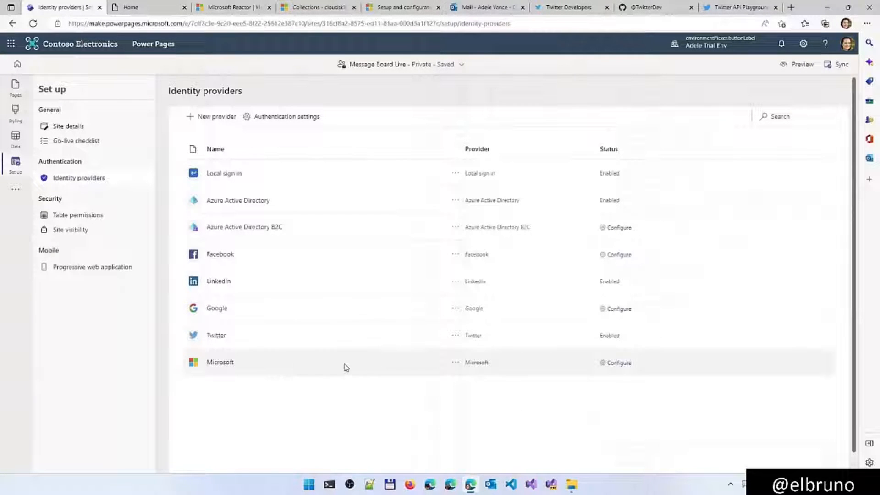
Start configuring the Microsoft identity provider with OAuth 2.0 and open Azure's App registrations from its settings
left_click(617, 363)
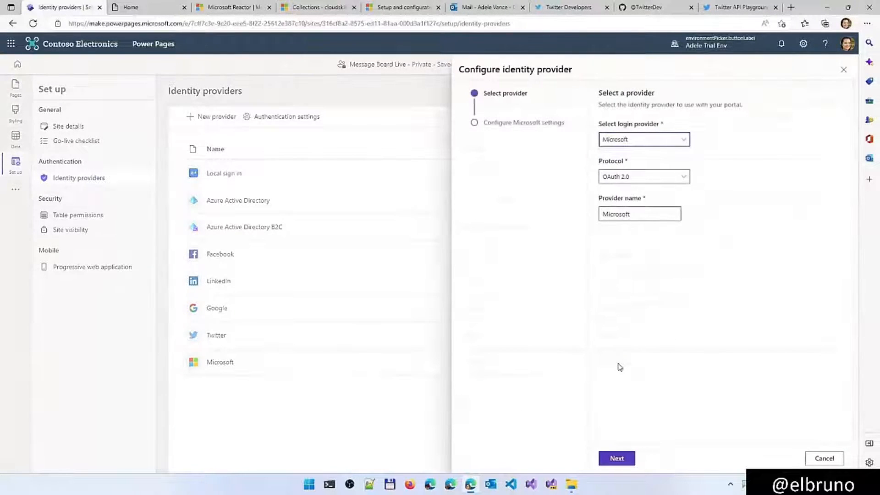
left_click(617, 458)
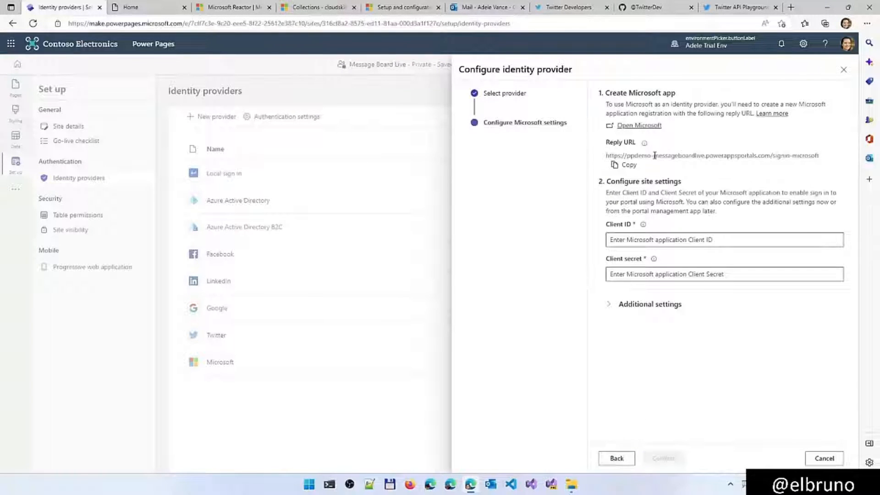
left_click(644, 126)
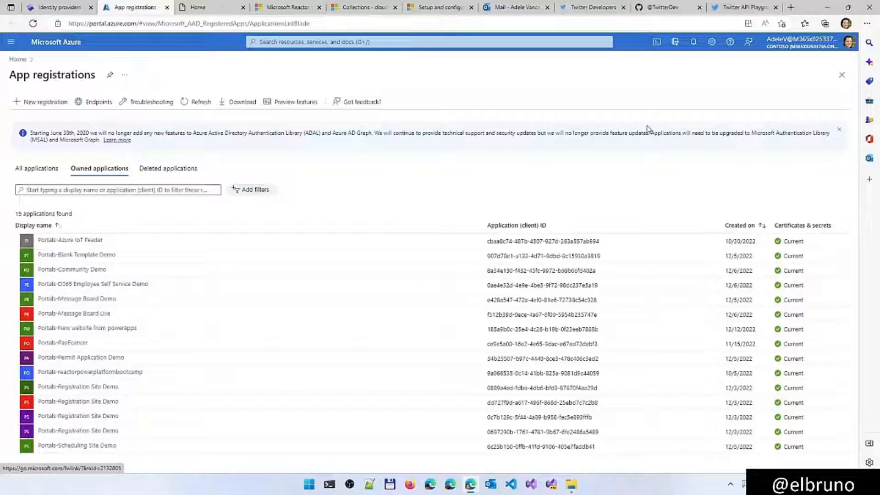
Start a new app registration named Message Live Board Demo, supporting accounts in any organizational directory and personal Microsoft accounts
left_click(40, 103)
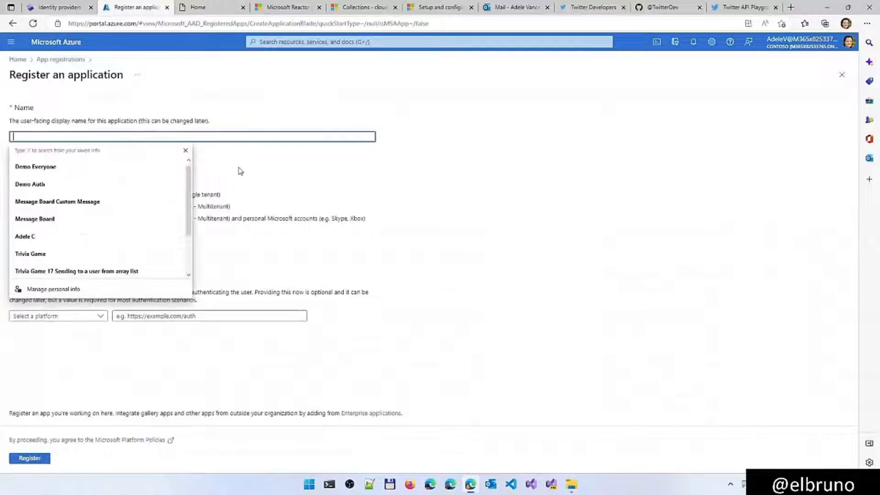
type("Message Live Board Demo")
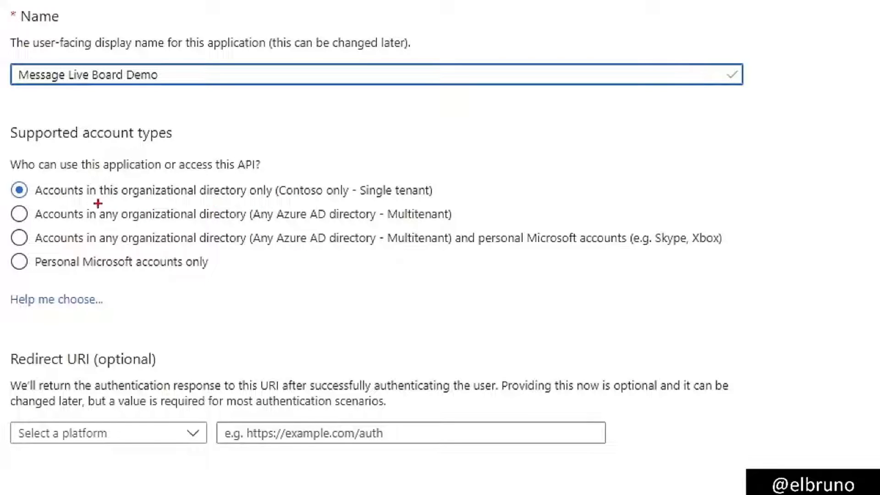
left_click_drag(78, 203, 187, 204)
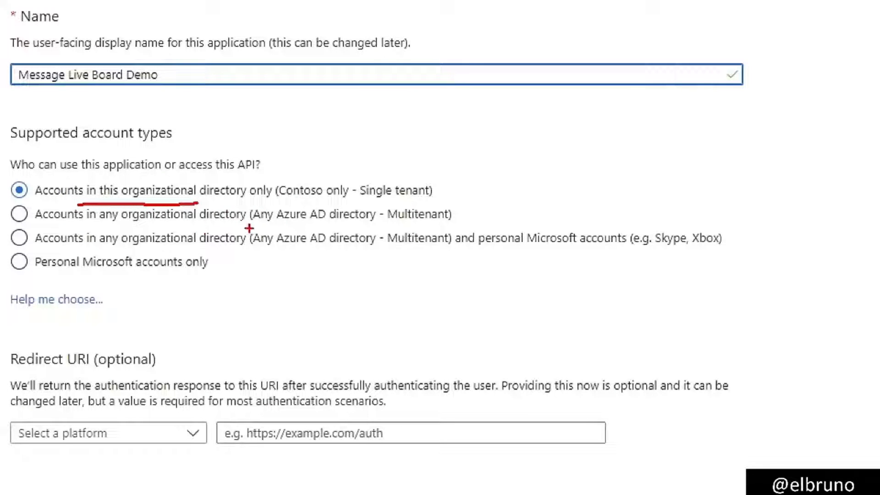
left_click_drag(238, 227, 383, 224)
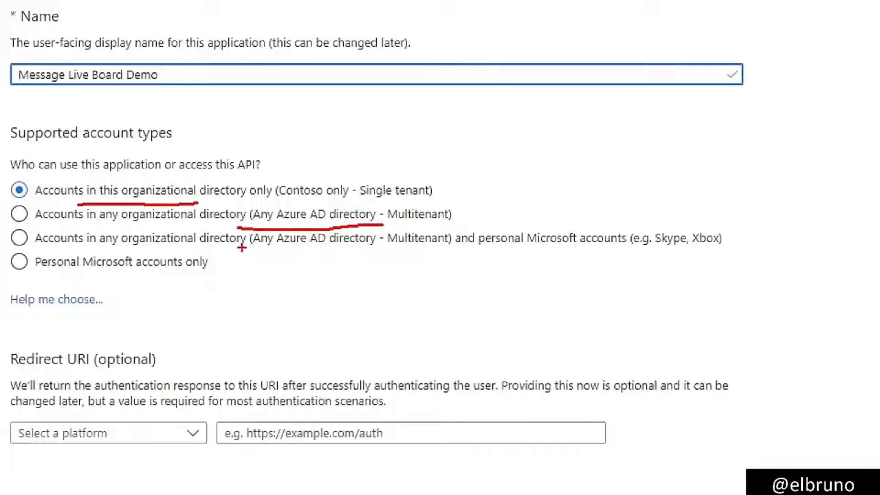
left_click_drag(242, 248, 761, 251)
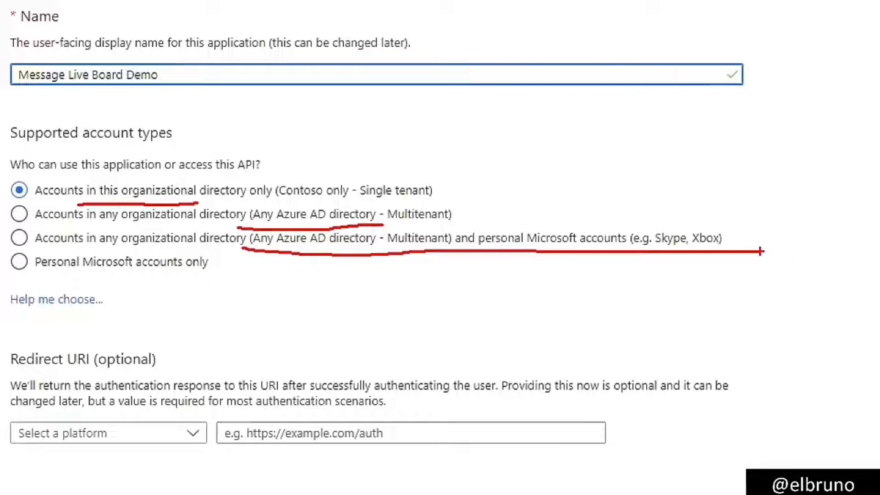
left_click(19, 238)
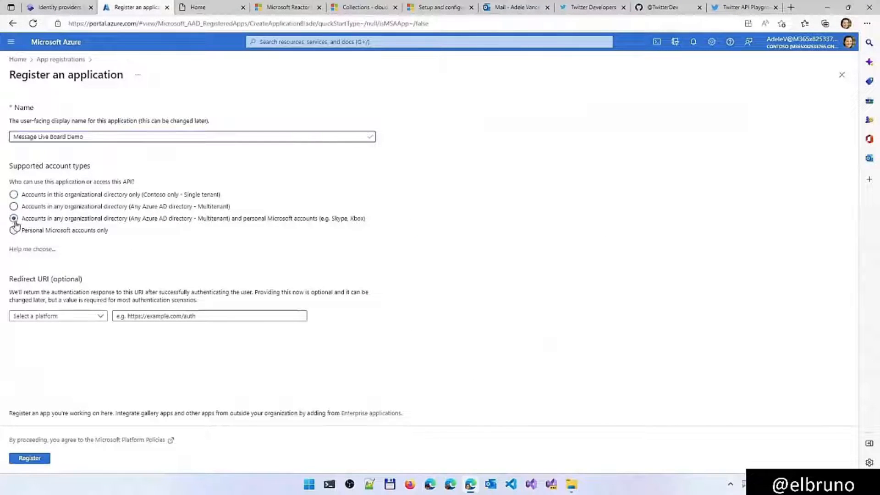
Set a Web redirect URI using the reply URL copied from the site's Microsoft provider settings, and register the application
left_click(80, 320)
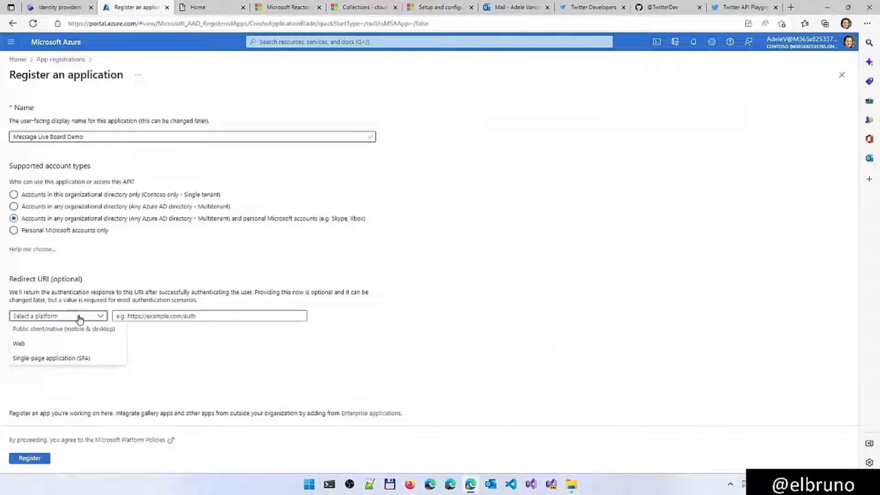
left_click(64, 344)
left_click(61, 7)
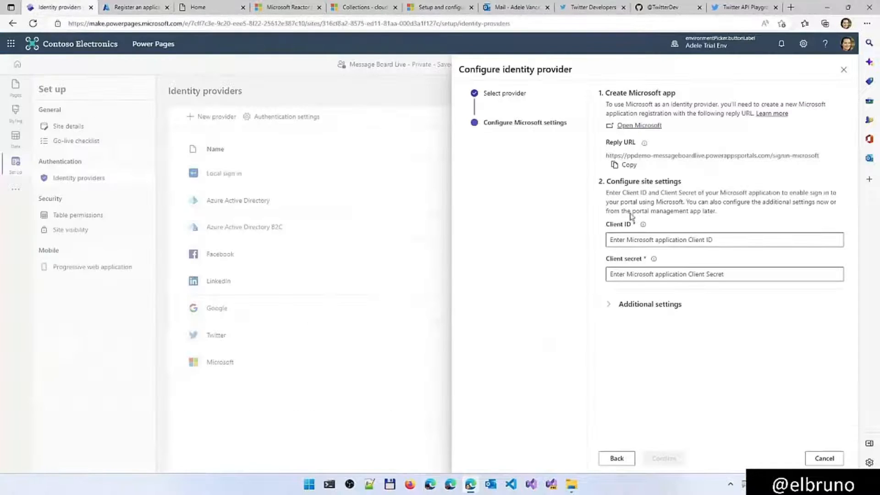
left_click(632, 167)
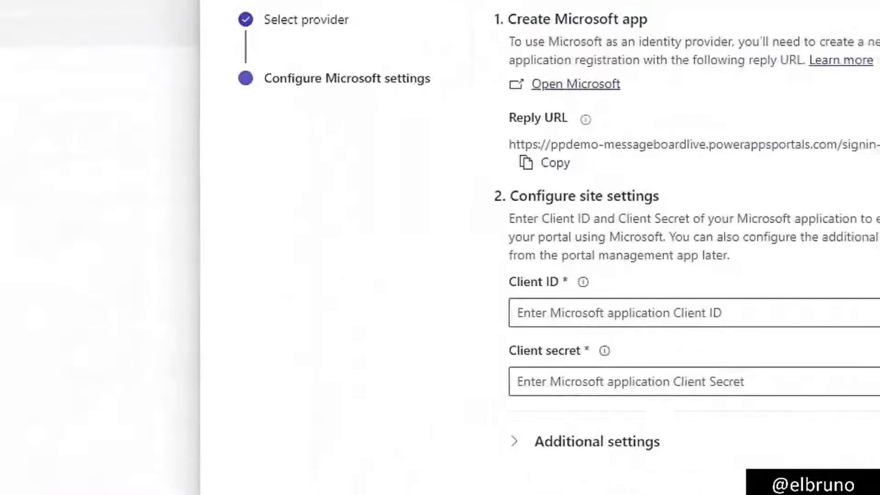
left_click_drag(553, 155, 583, 155)
left_click_drag(400, 141, 403, 141)
mouse_move(403, 125)
left_mouse_down()
mouse_move(440, 140)
mouse_move(415, 167)
left_mouse_up()
key("Escape")
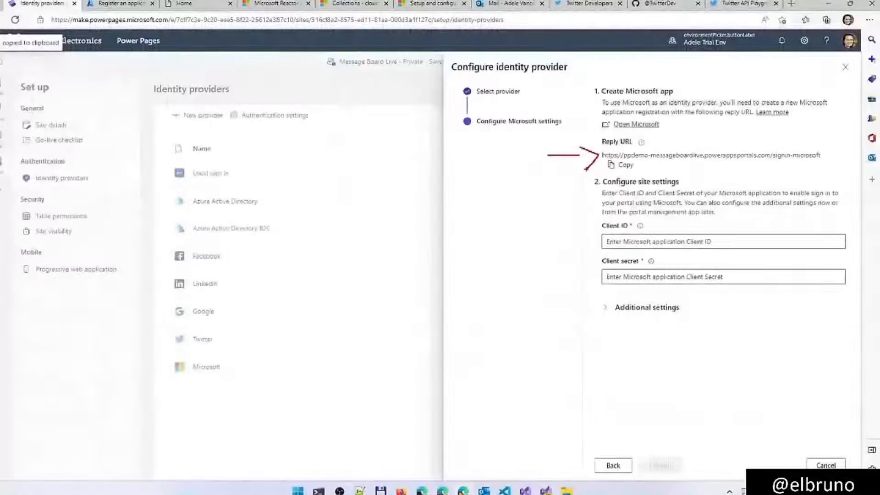
left_click(141, 10)
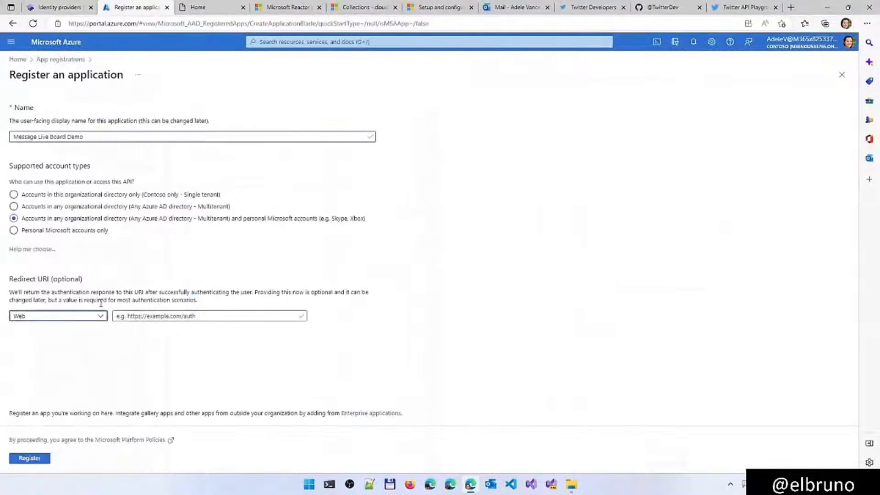
left_click(158, 316)
key("ctrl+v")
left_click(28, 458)
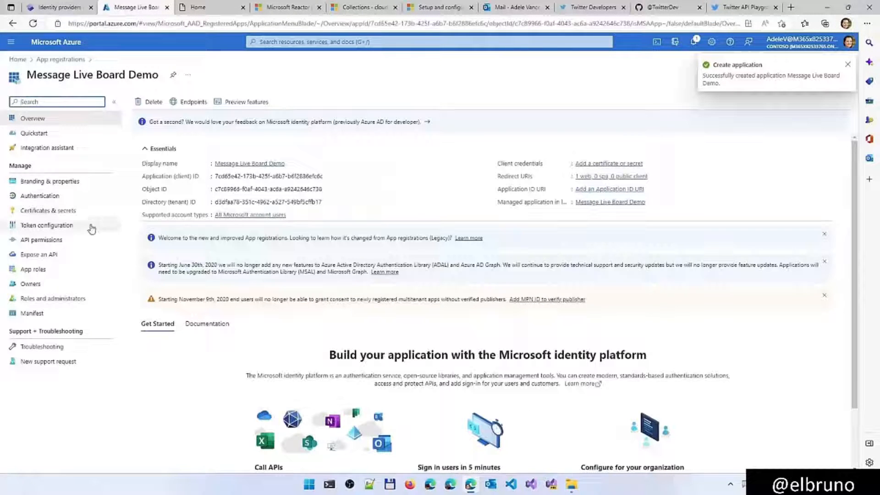
Add a client secret described as Power Pages to the Message Live Board Demo app registration
left_click(50, 213)
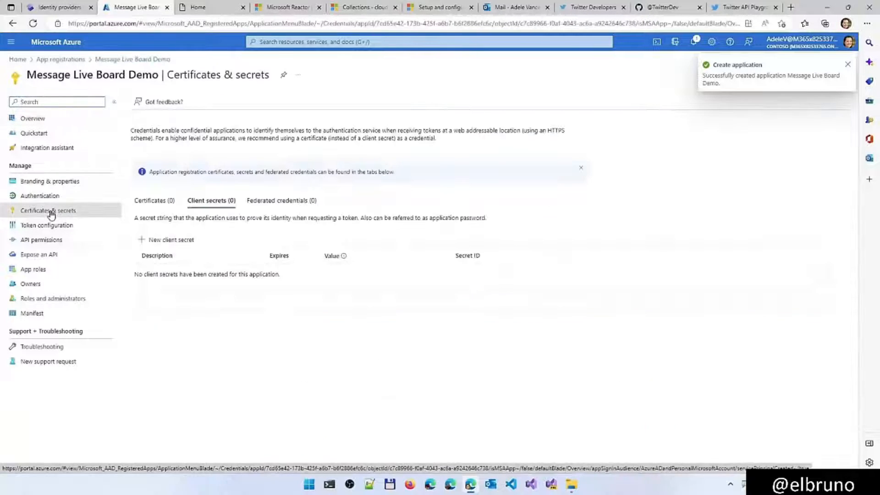
left_click(168, 243)
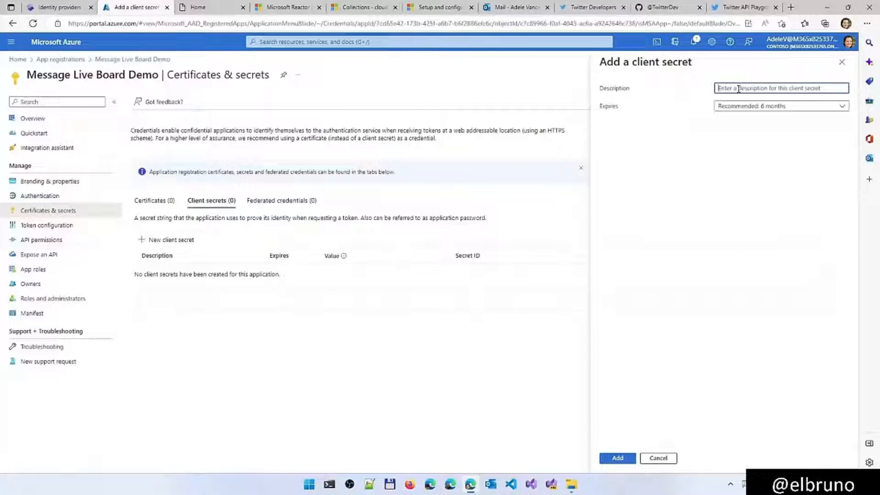
type("Power Page")
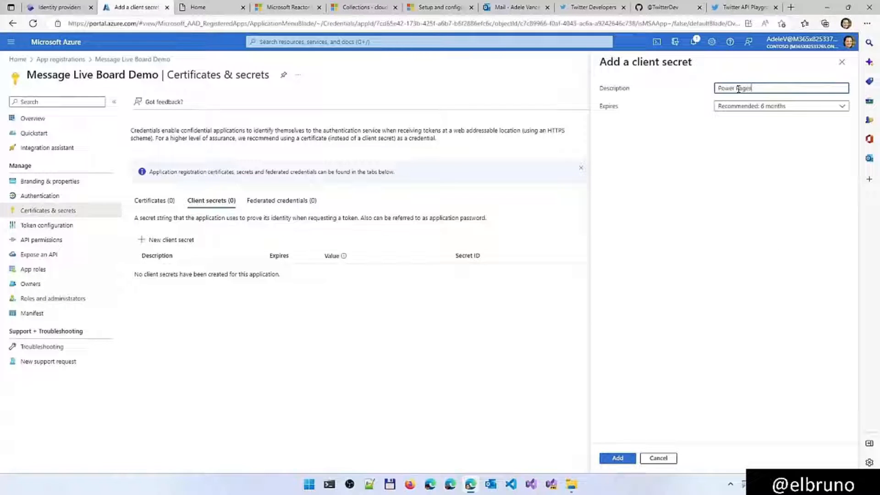
type("s")
left_click(617, 458)
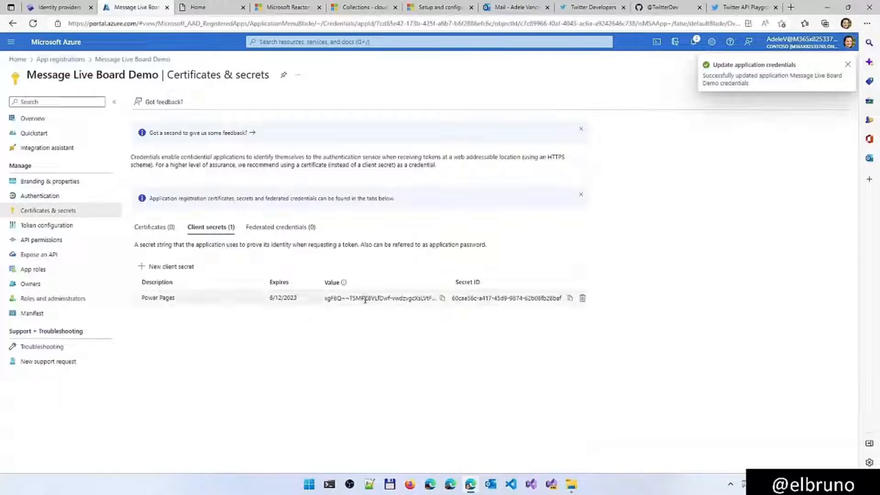
Copy the new client secret's value into the Client secret field of the site's Microsoft provider settings
triple_click(365, 298)
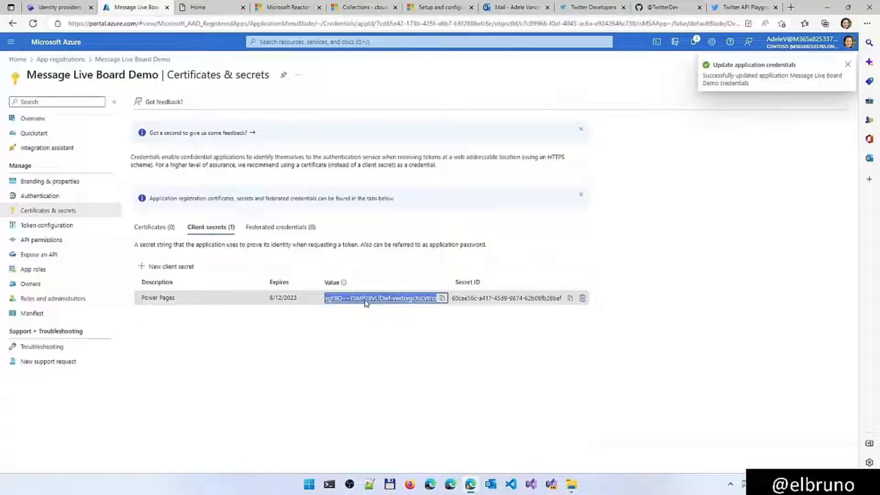
left_click(64, 8)
left_click(631, 274)
key("ctrl+v")
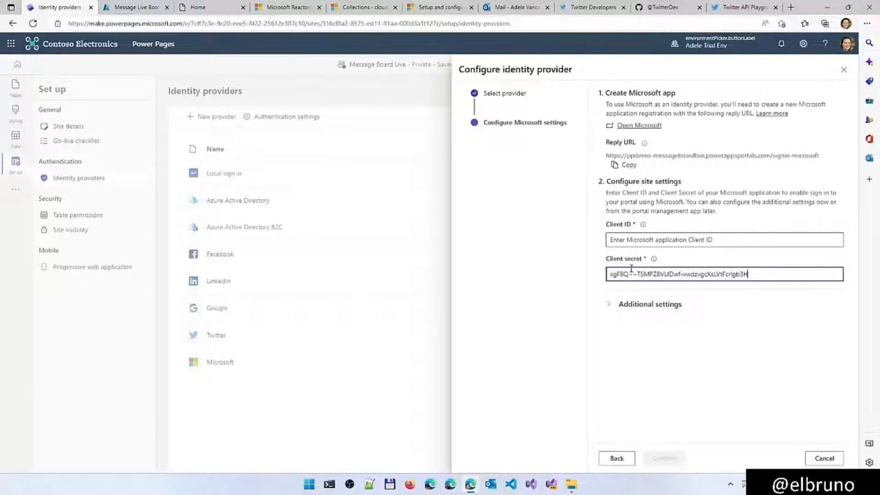
Copy the app registration's application (client) ID into the Microsoft provider's Client ID, then confirm and close the configuration
left_click(134, 7)
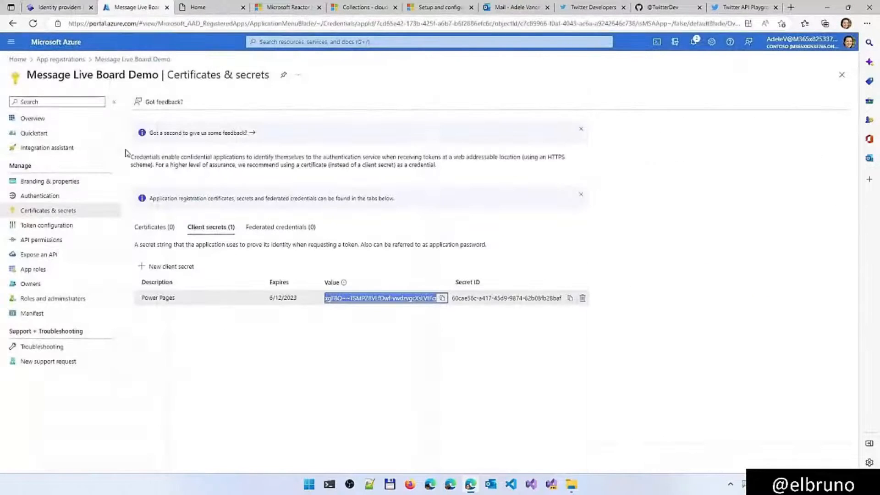
left_click(44, 118)
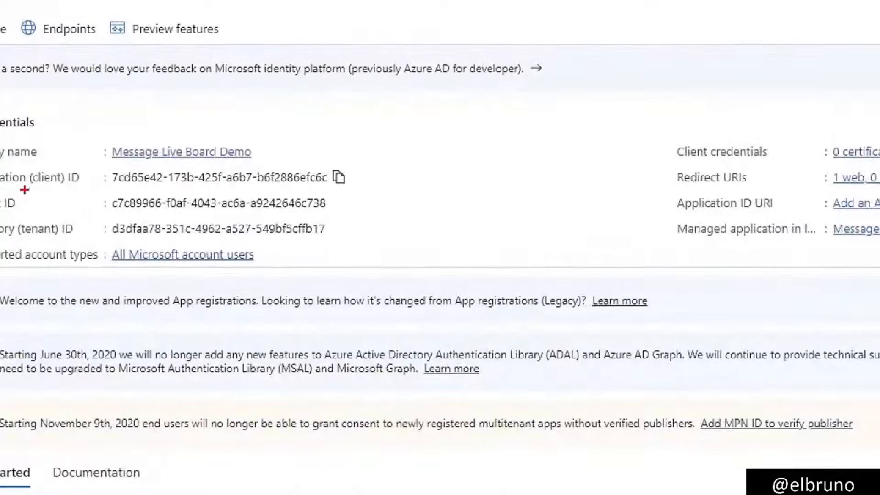
left_click_drag(25, 190, 340, 190)
key("Escape")
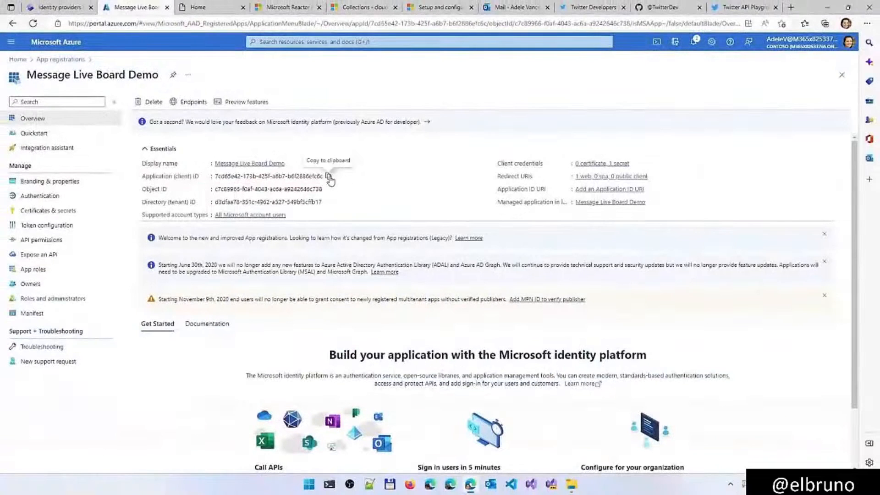
left_click(328, 177)
left_click(69, 8)
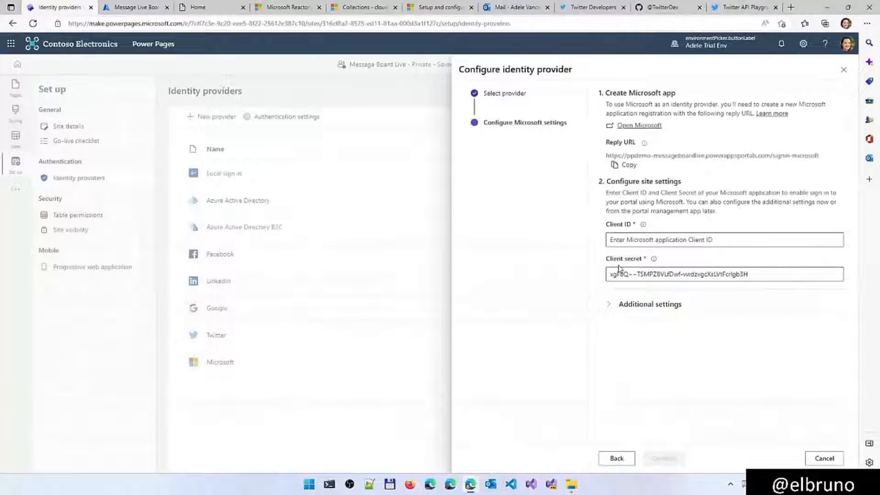
left_click(628, 242)
key("ctrl+v")
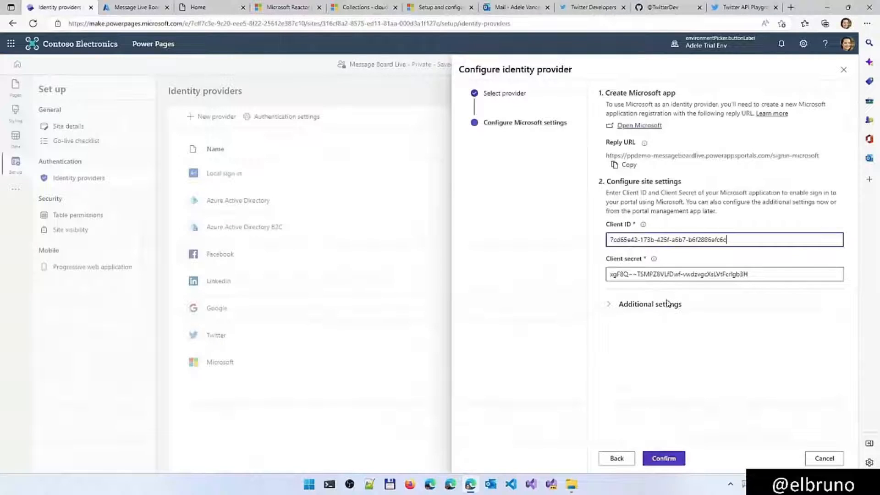
left_click(663, 458)
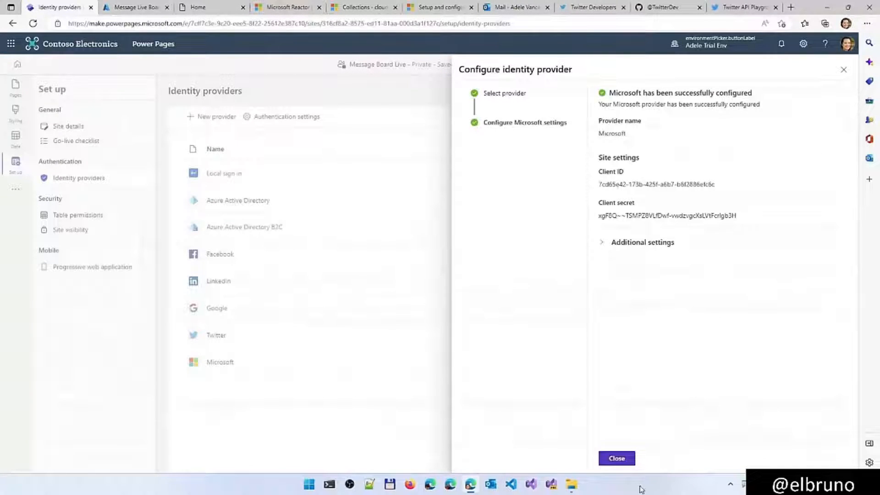
left_click(620, 458)
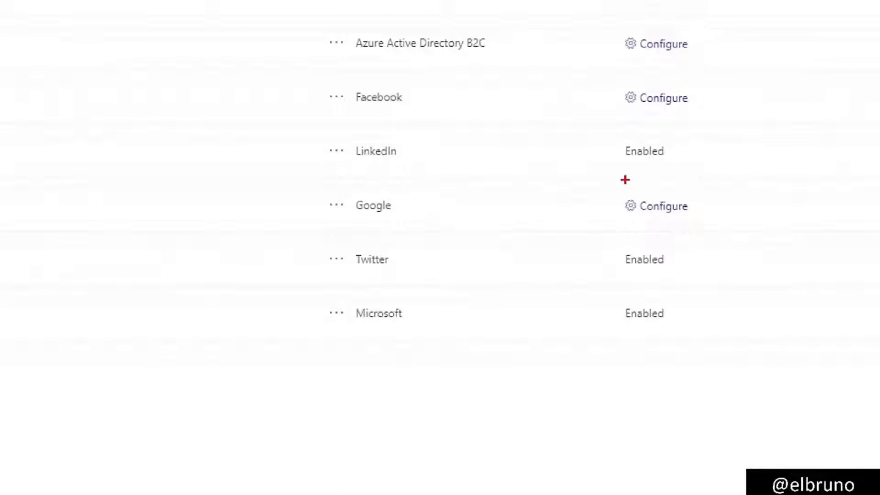
left_click_drag(617, 162, 679, 164)
left_click_drag(628, 274, 680, 275)
left_click_drag(621, 323, 679, 325)
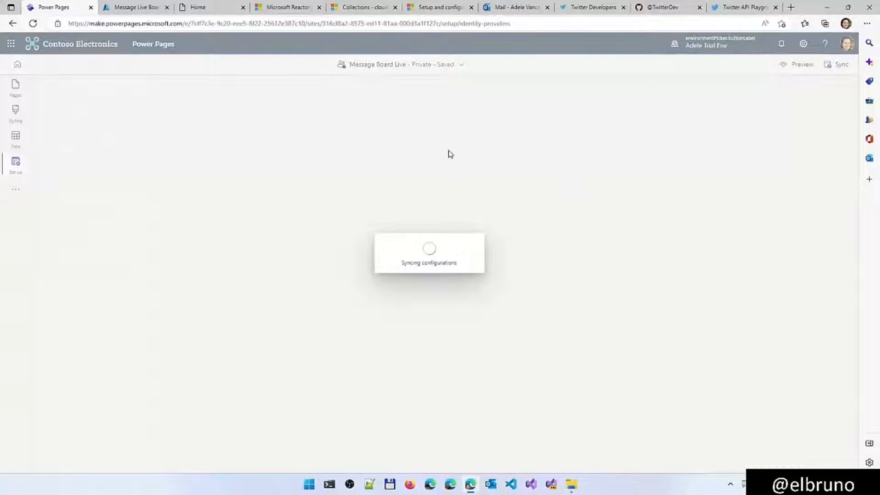
Sign in to the live site with the external Microsoft account option and accept the permissions requested by Message Live Board Demo
left_click(204, 9)
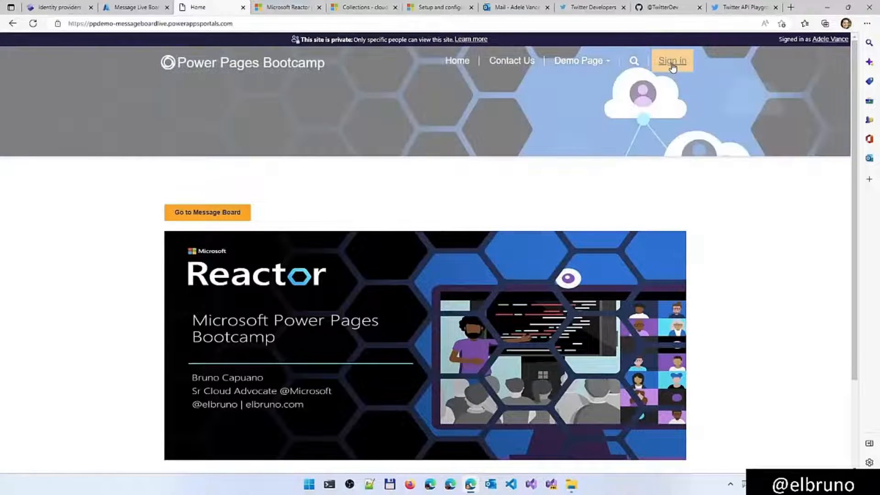
left_click(672, 64)
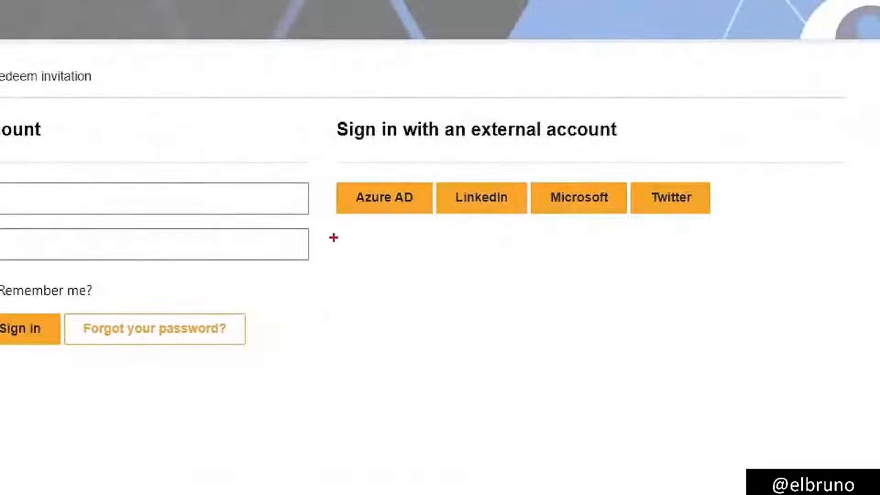
left_click_drag(430, 255, 622, 258)
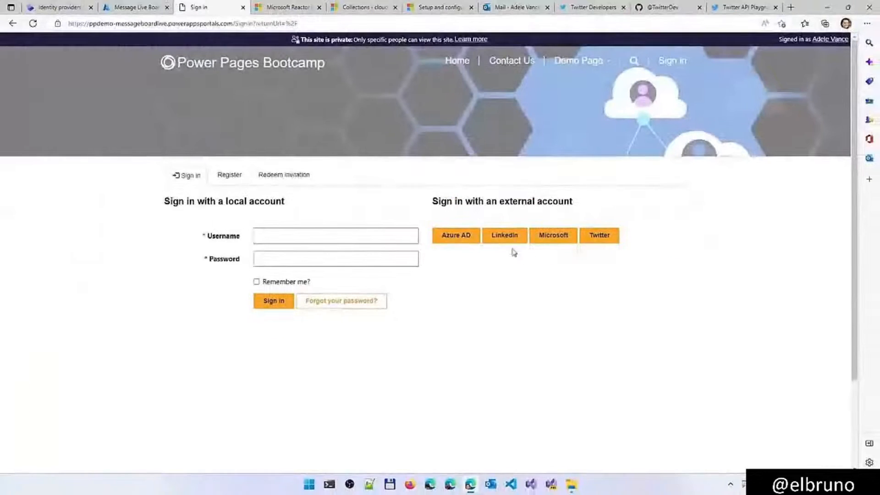
left_click(545, 239)
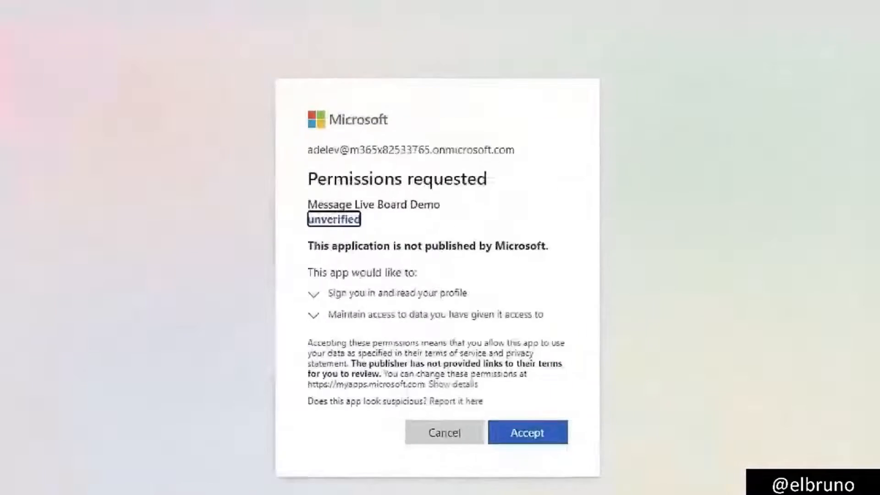
left_click_drag(344, 174, 459, 175)
left_click_drag(501, 154, 563, 153)
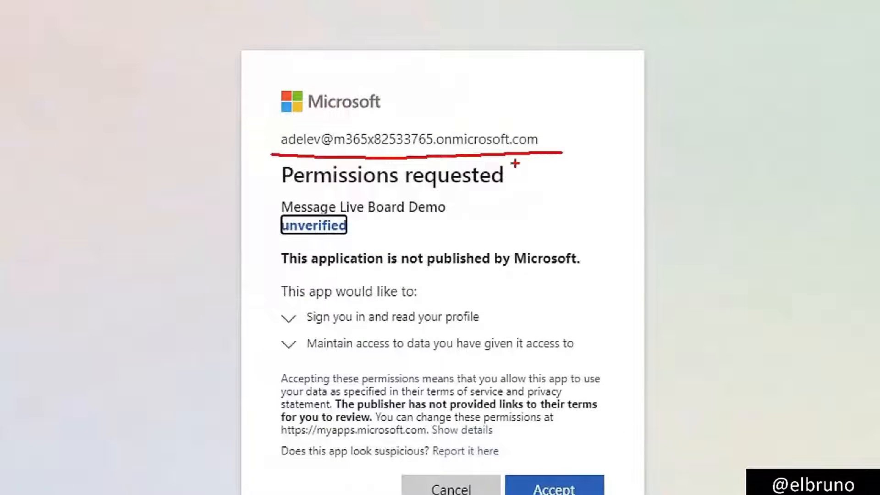
left_click_drag(271, 165, 266, 381)
left_click_drag(385, 326, 514, 329)
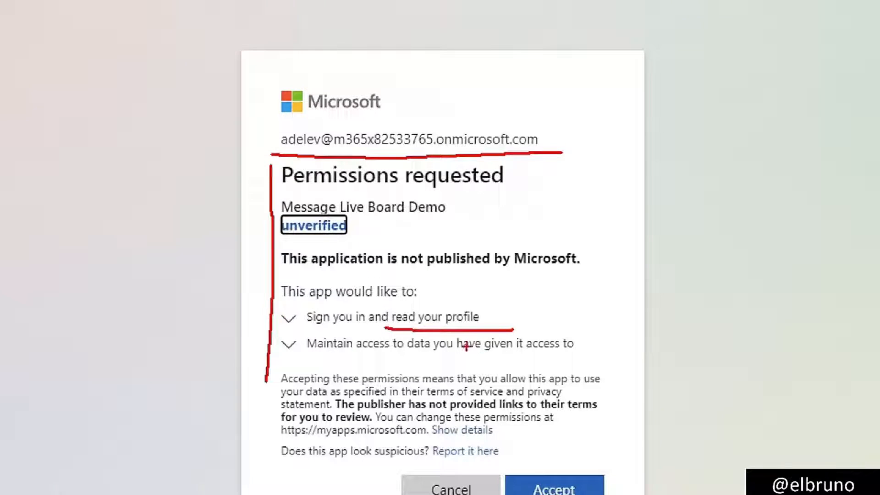
left_click_drag(374, 359, 588, 362)
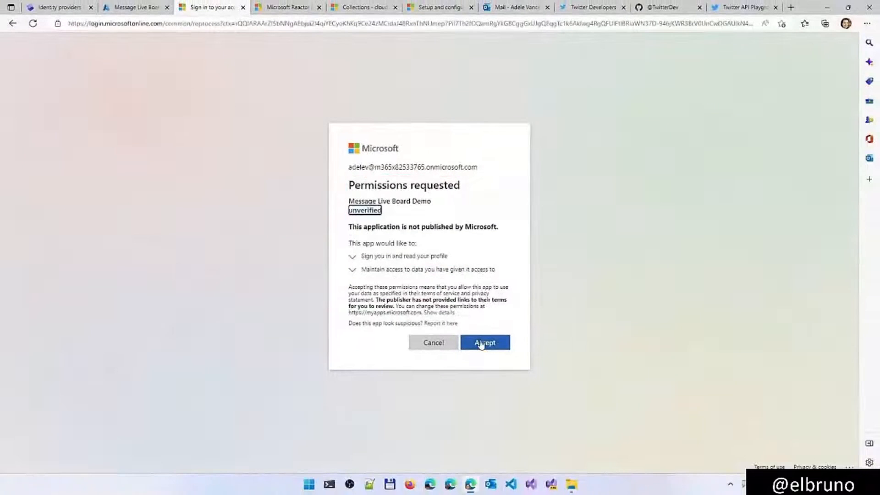
left_click(545, 489)
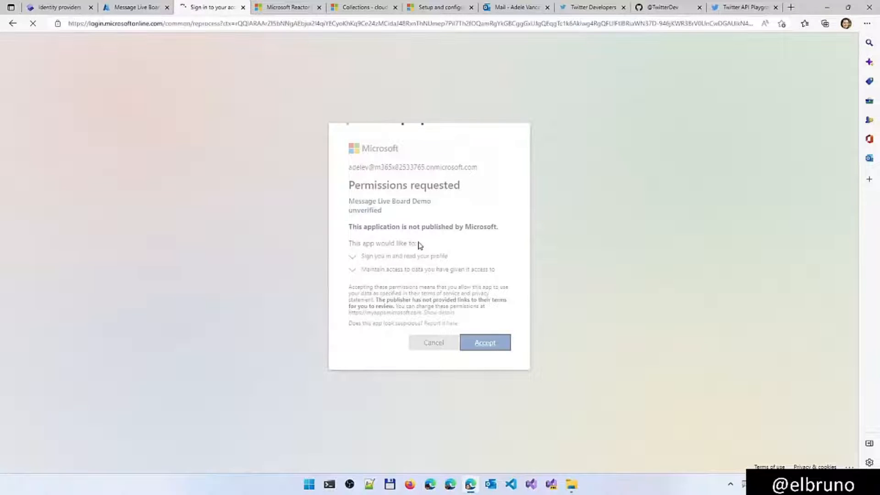
Return to the design studio and review the list of identity providers
left_click(63, 9)
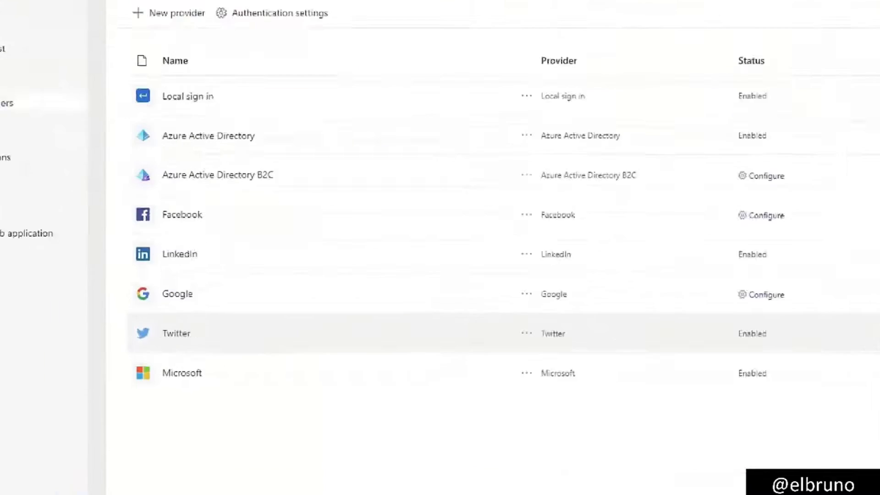
left_click_drag(202, 263, 239, 263)
left_click_drag(132, 316, 192, 311)
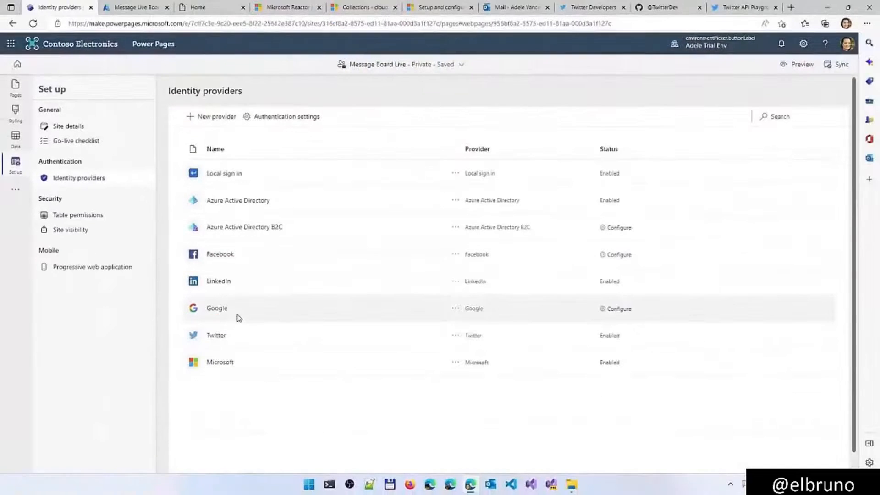
Return to the live site and view the signed-in account's profile page
left_click(201, 8)
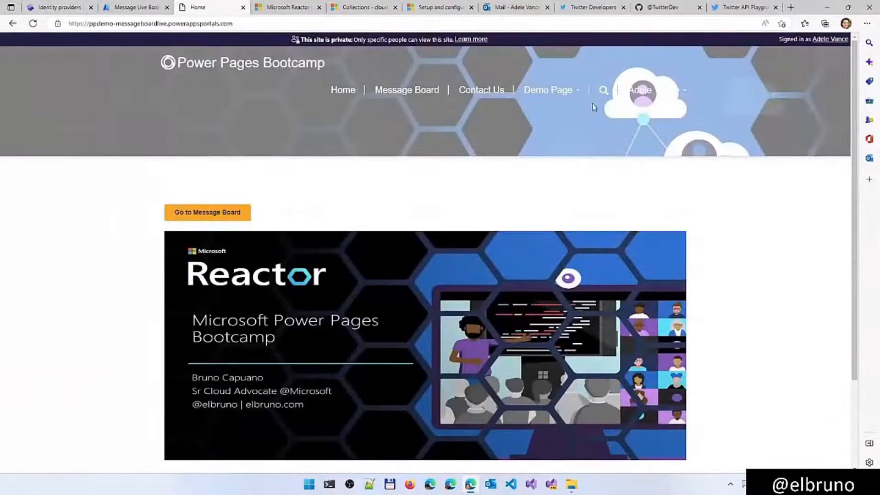
left_click(683, 102)
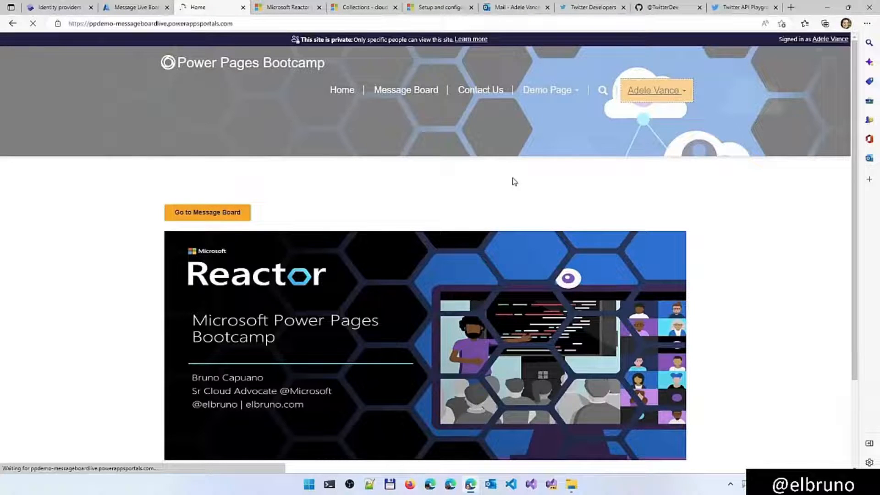
scroll(671, 259, "down", 3)
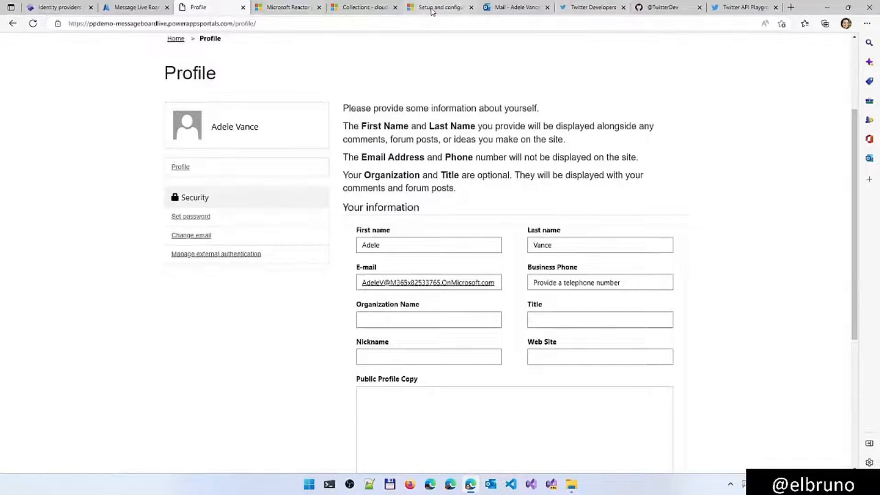
Switch to the setup training page and read on to its Table permissions section
left_click(432, 11)
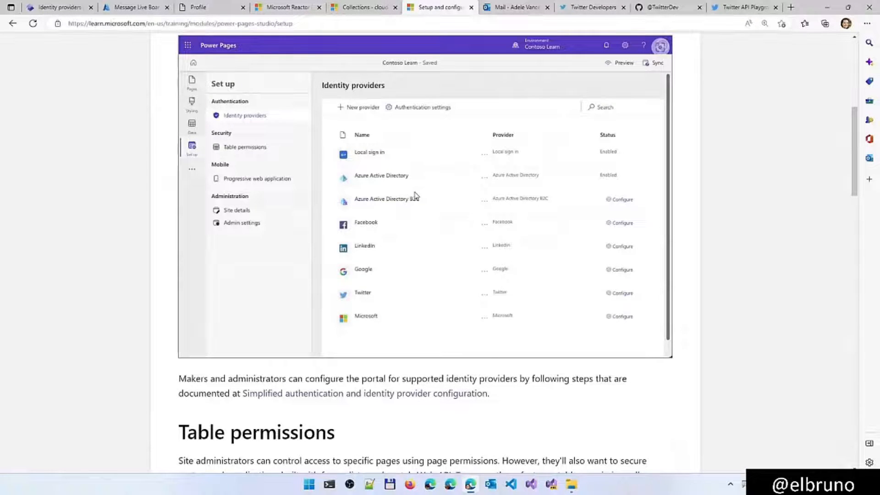
scroll(416, 196, "down", 7)
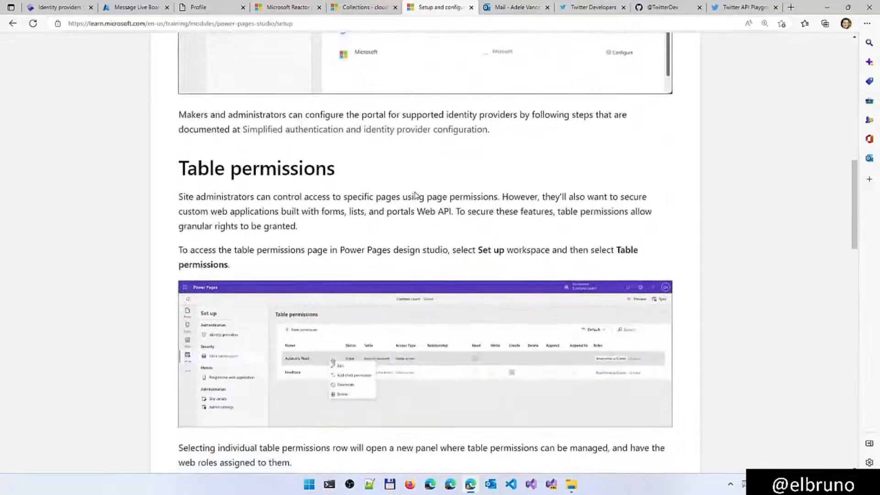
Open the Progressive web application settings of Message Board Live in the design studio and enable PWA
scroll(416, 196, "down", 4)
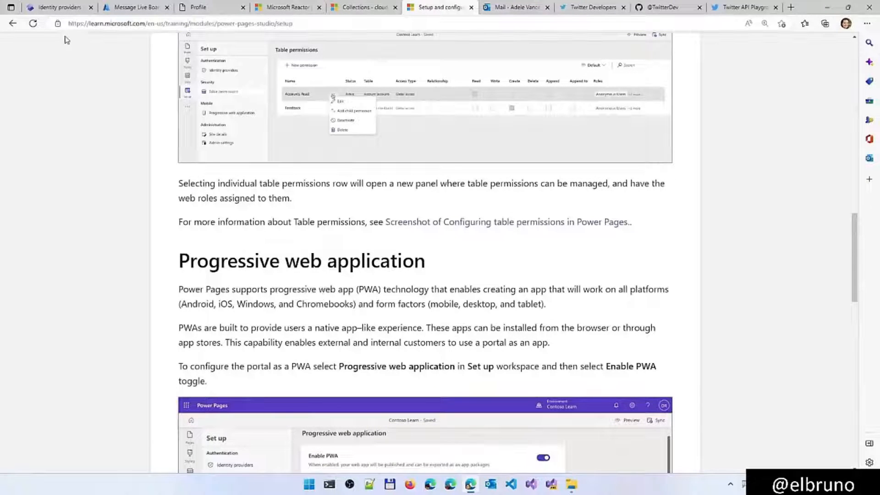
left_click(66, 8)
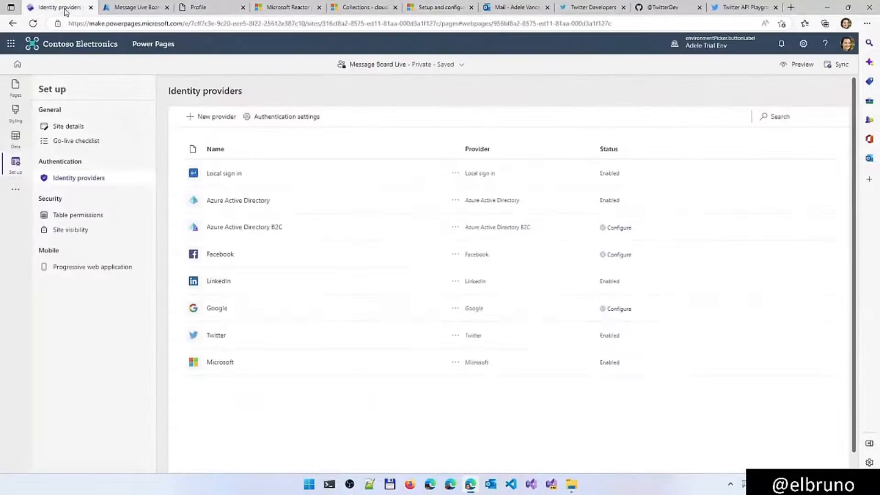
left_click(81, 270)
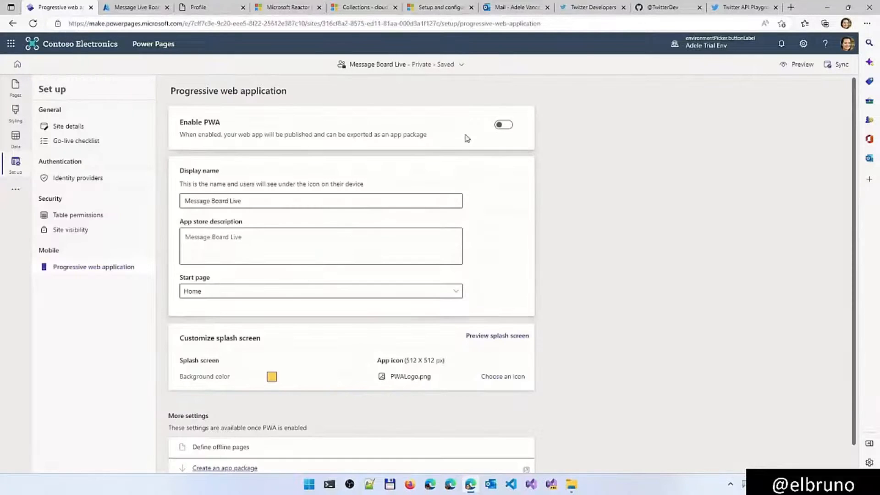
left_click(505, 125)
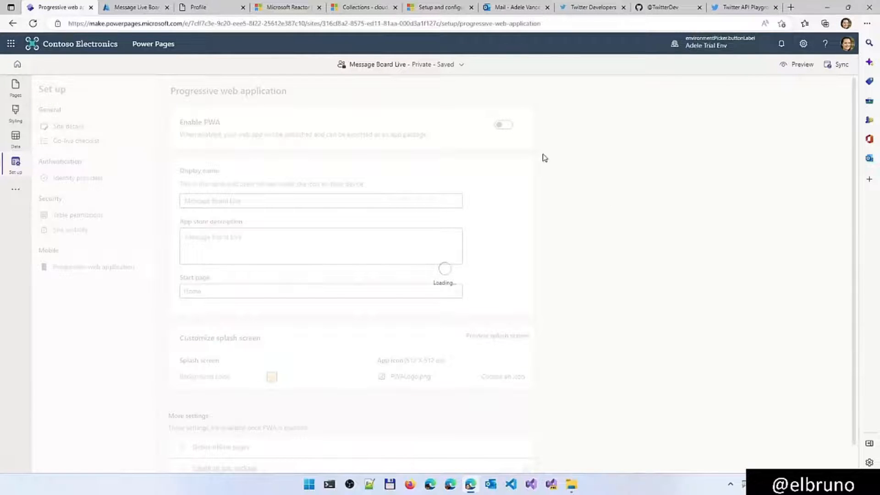
Switch back to the setup training page and read its Progressive web application section through to the end of the unit
left_click(435, 15)
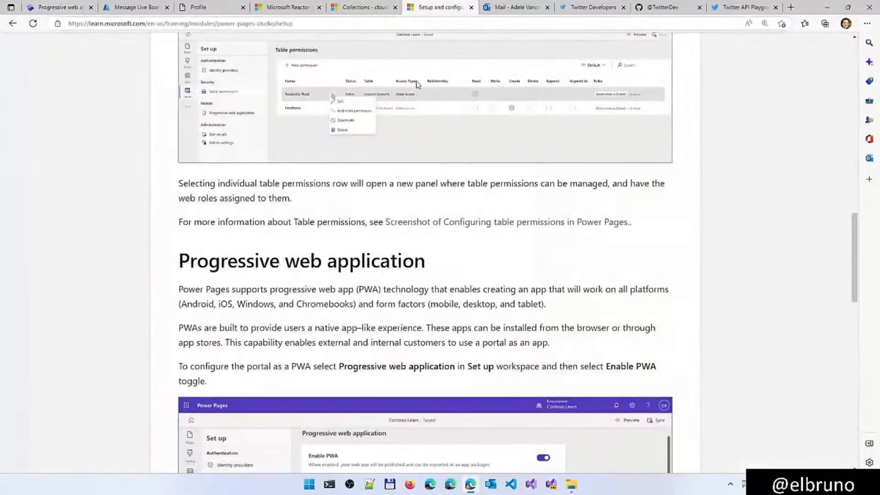
scroll(357, 245, "down", 2)
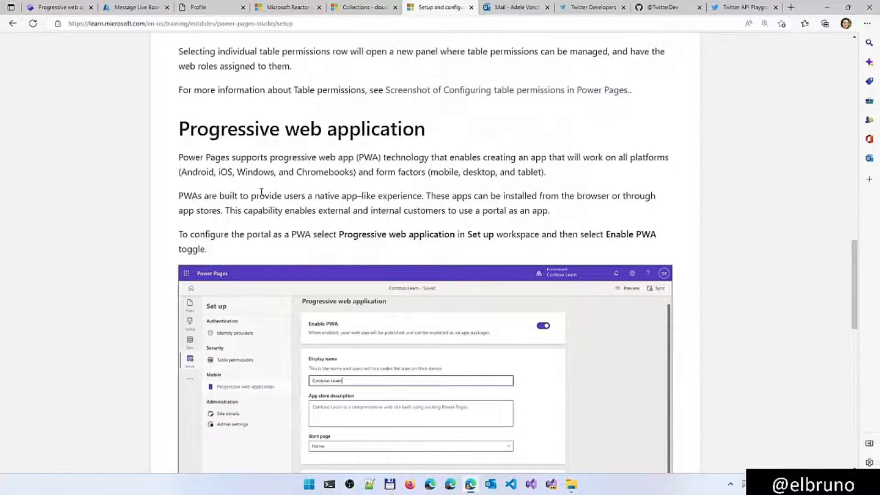
scroll(262, 192, "down", 3)
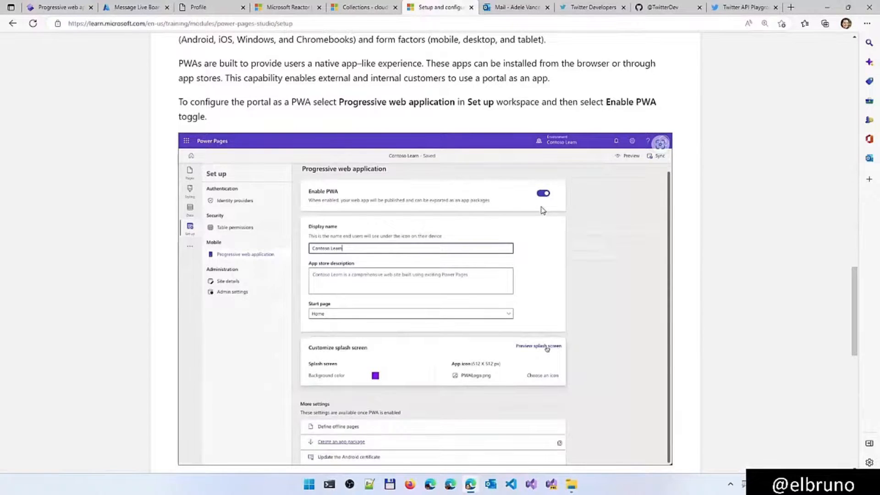
scroll(542, 210, "down", 3)
scroll(542, 211, "down", 4)
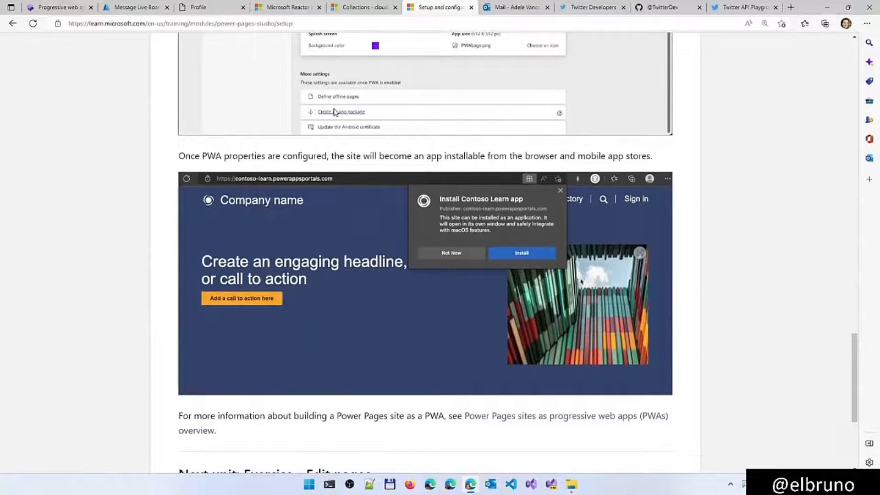
scroll(312, 310, "up", 1)
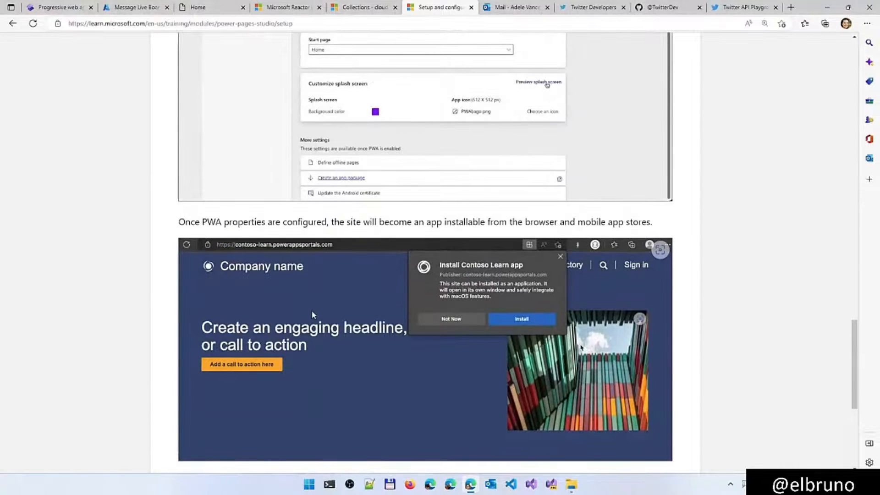
scroll(328, 378, "down", 1)
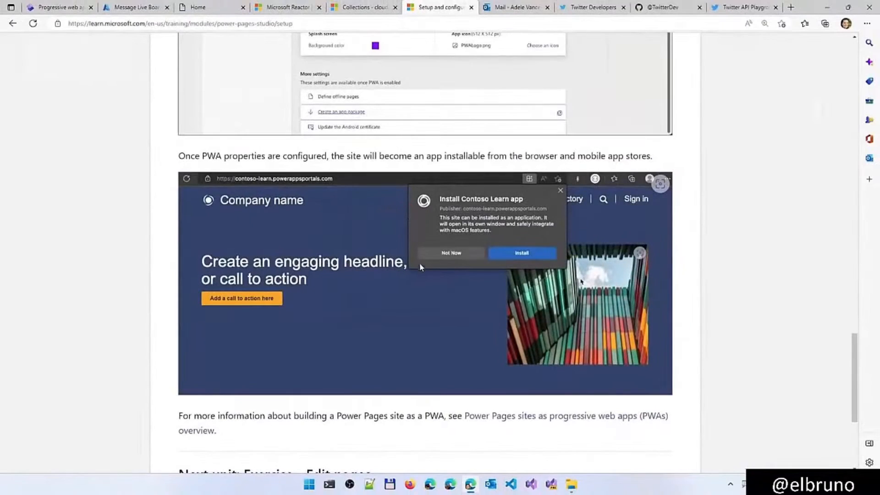
scroll(342, 310, "down", 5)
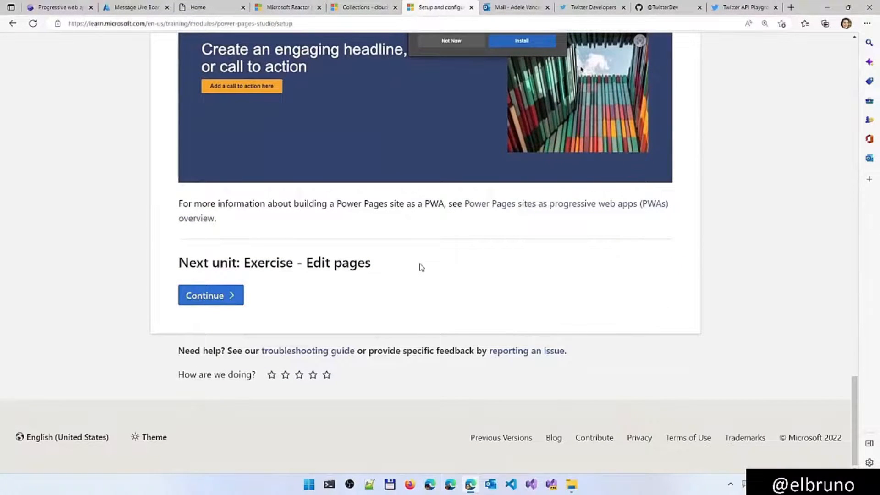
scroll(422, 268, "up", 20)
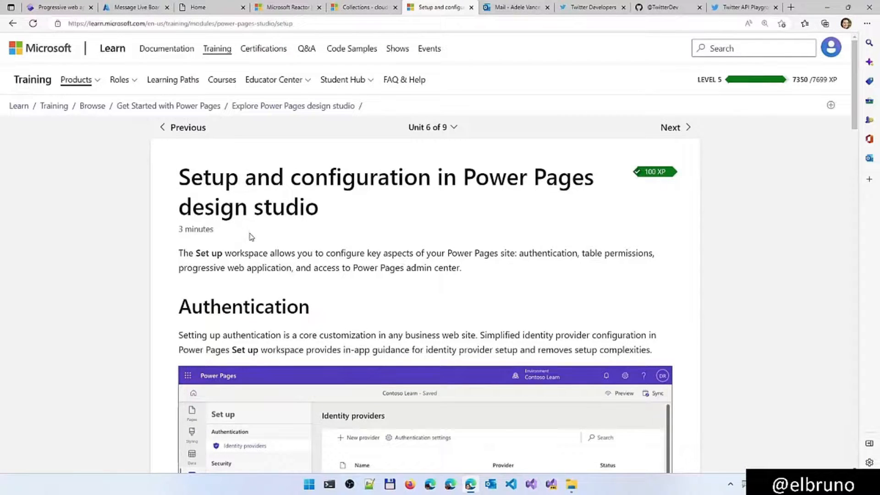
Return to the design studio, view the Site visibility settings and dismiss the error notification
left_click(64, 8)
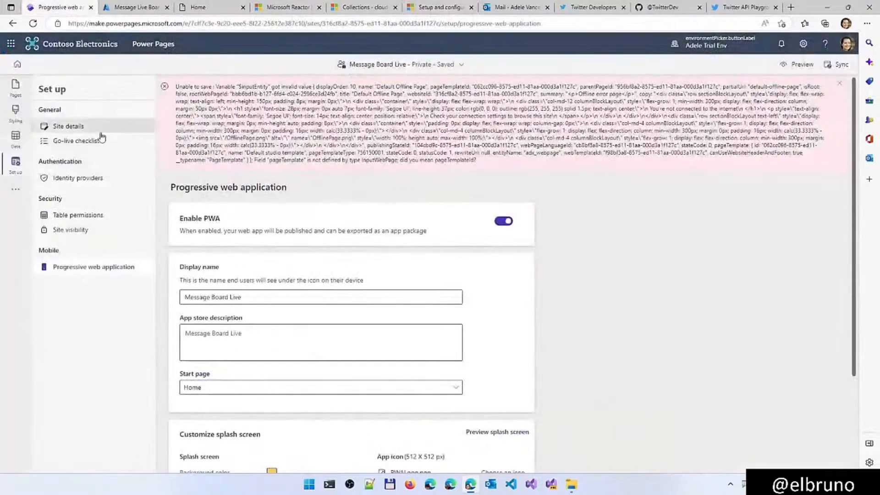
left_click(76, 228)
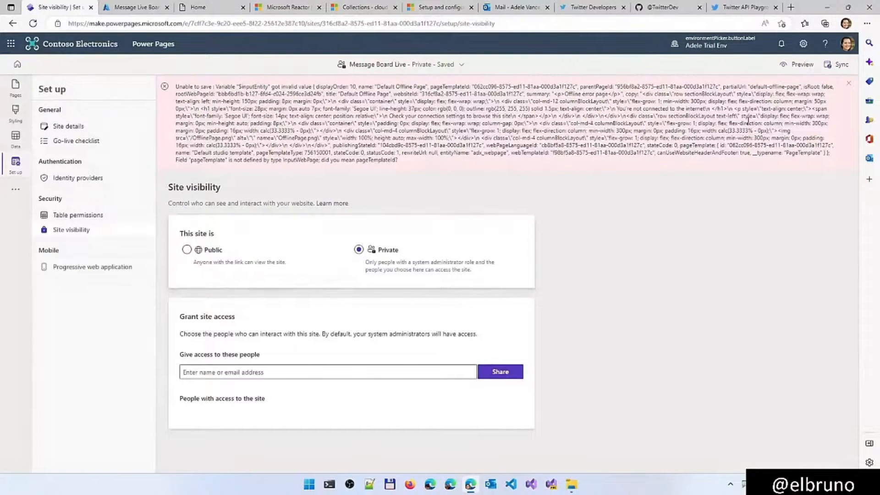
left_click(848, 82)
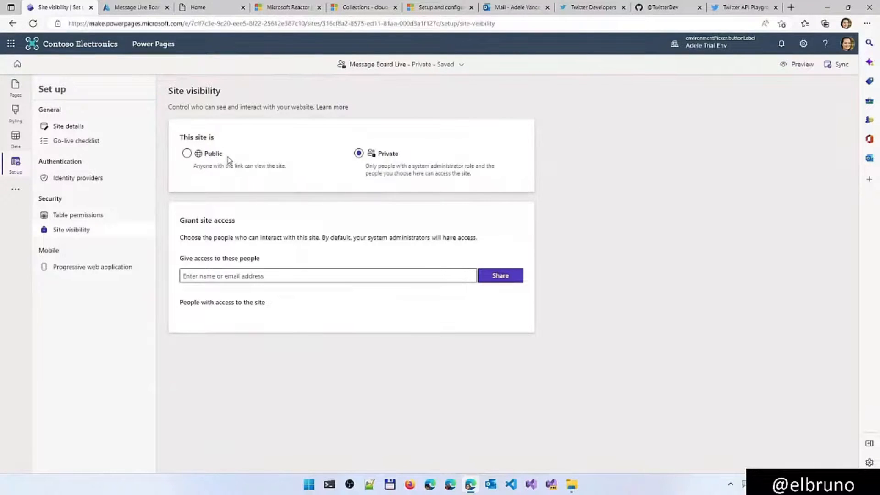